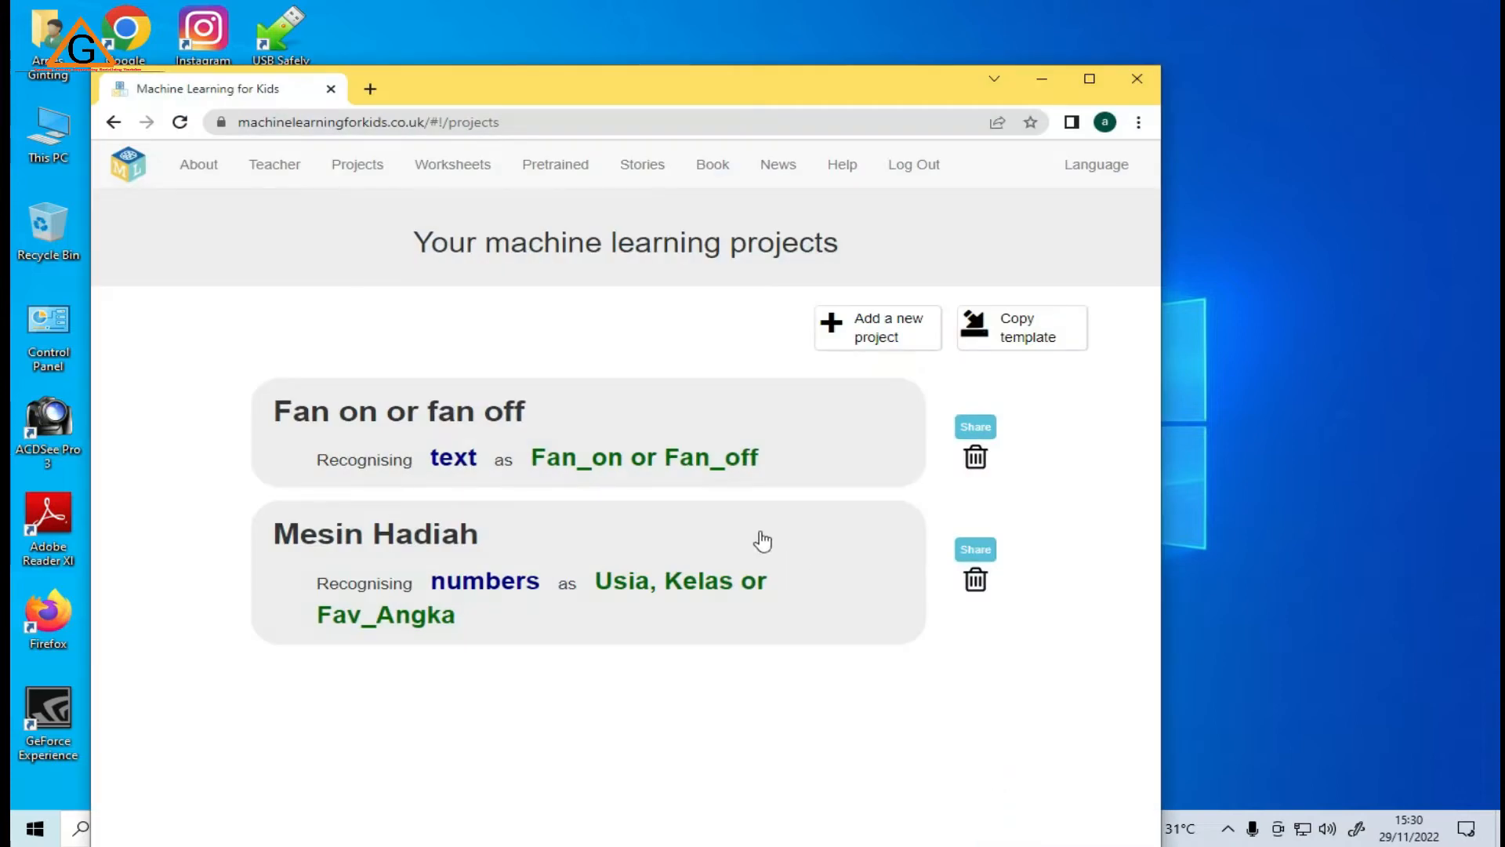
Maximize the browser window showing the machine learning project list.
double_click(1071, 78)
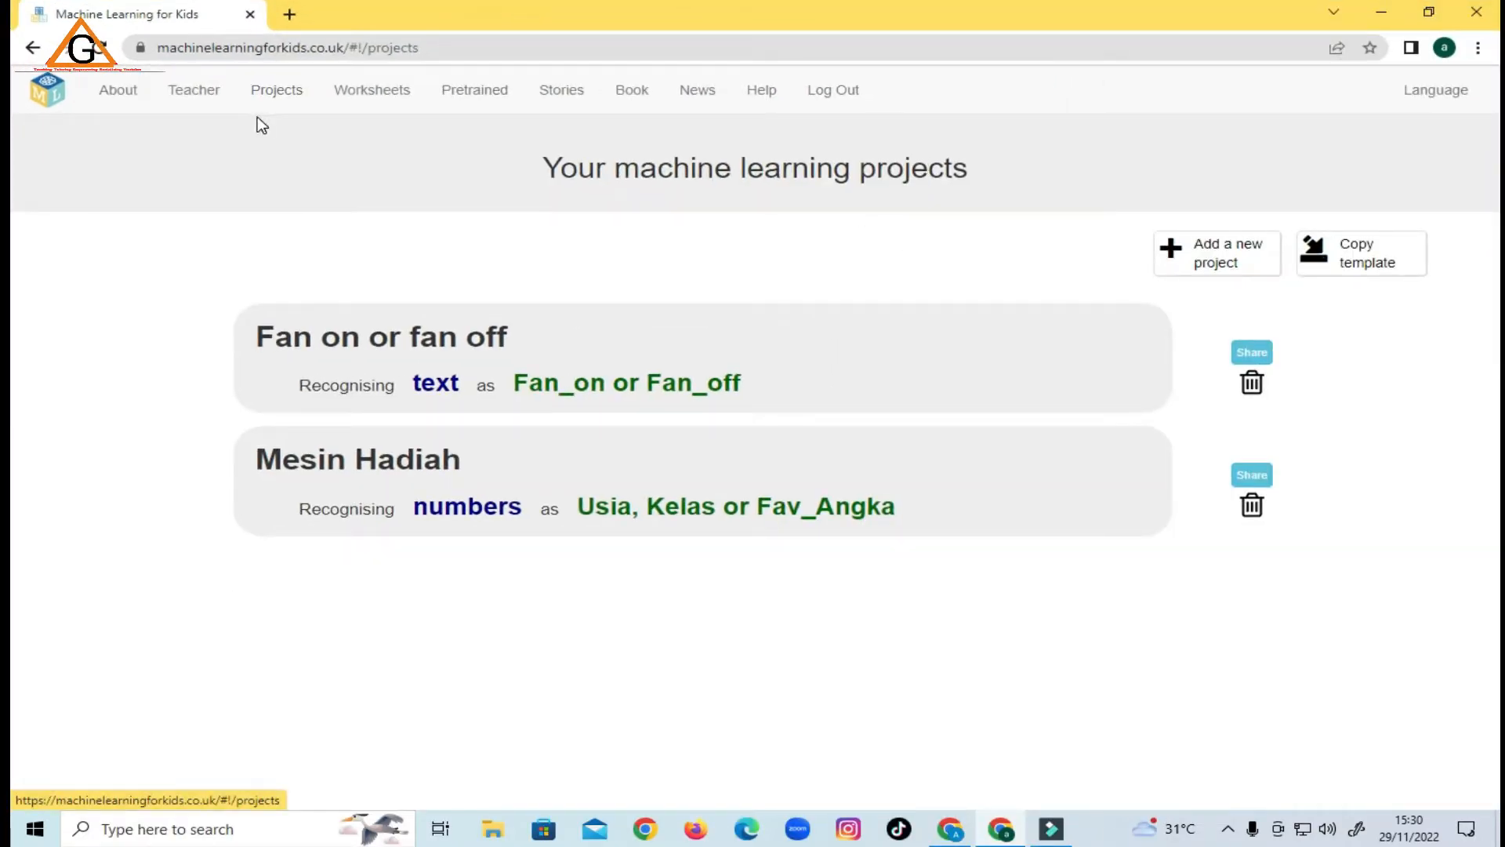
click(162, 51)
click(275, 58)
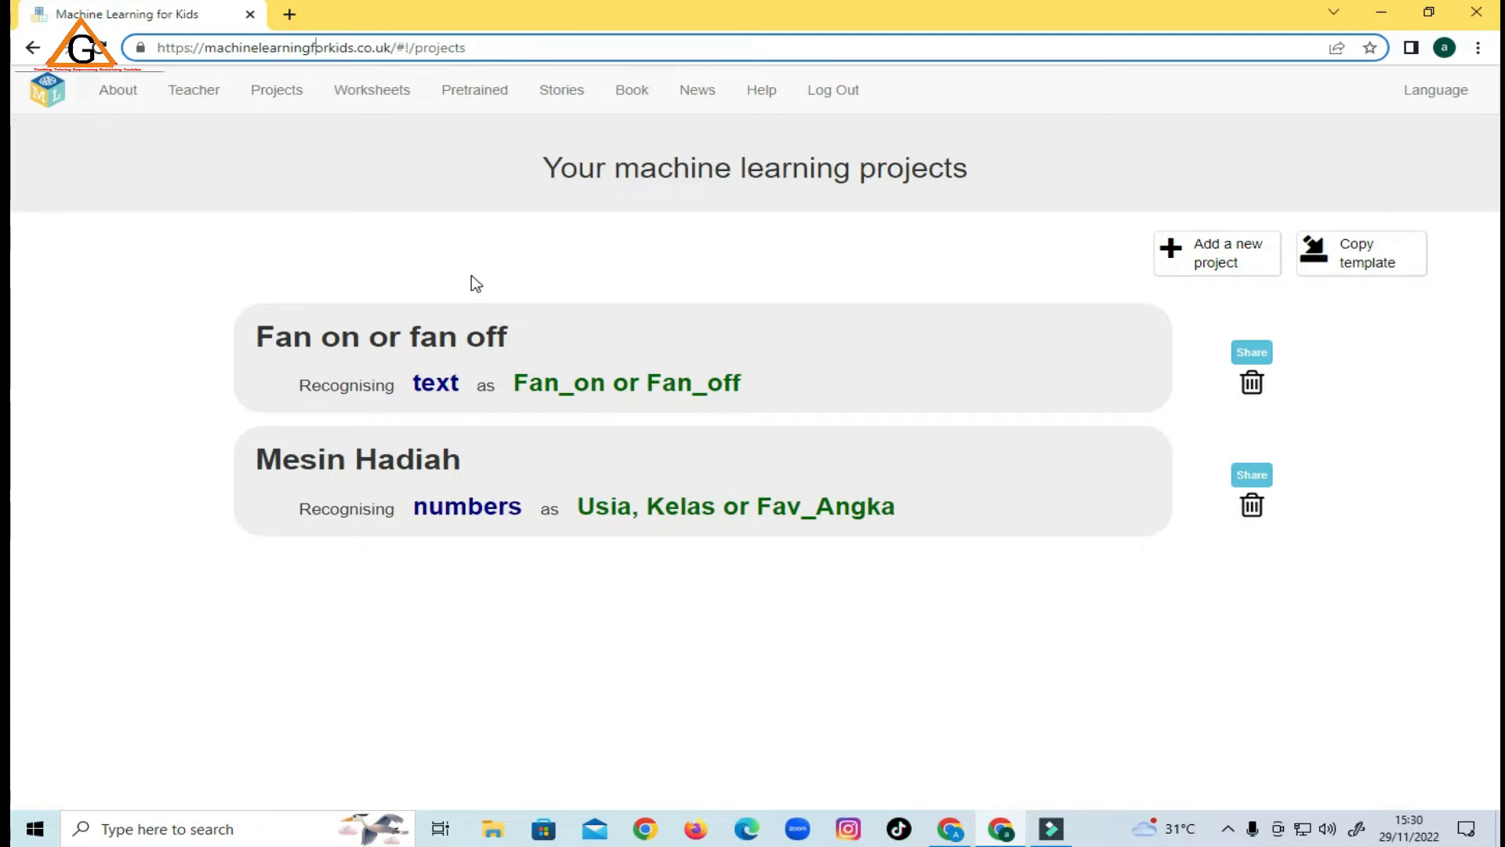
click(509, 264)
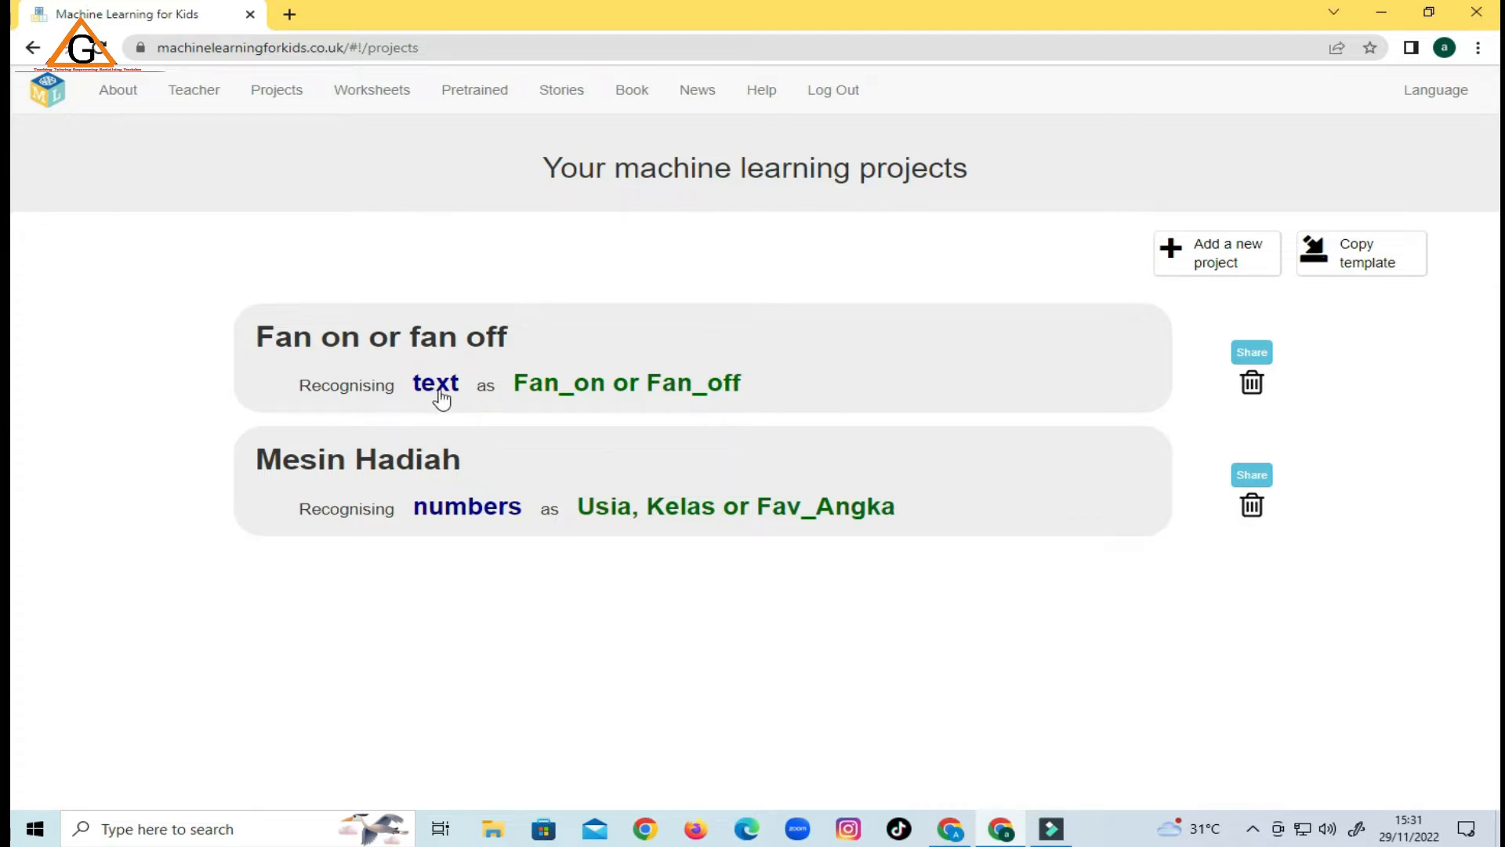
Create a new project named "Sort the things out" that recognises images.
click(1229, 261)
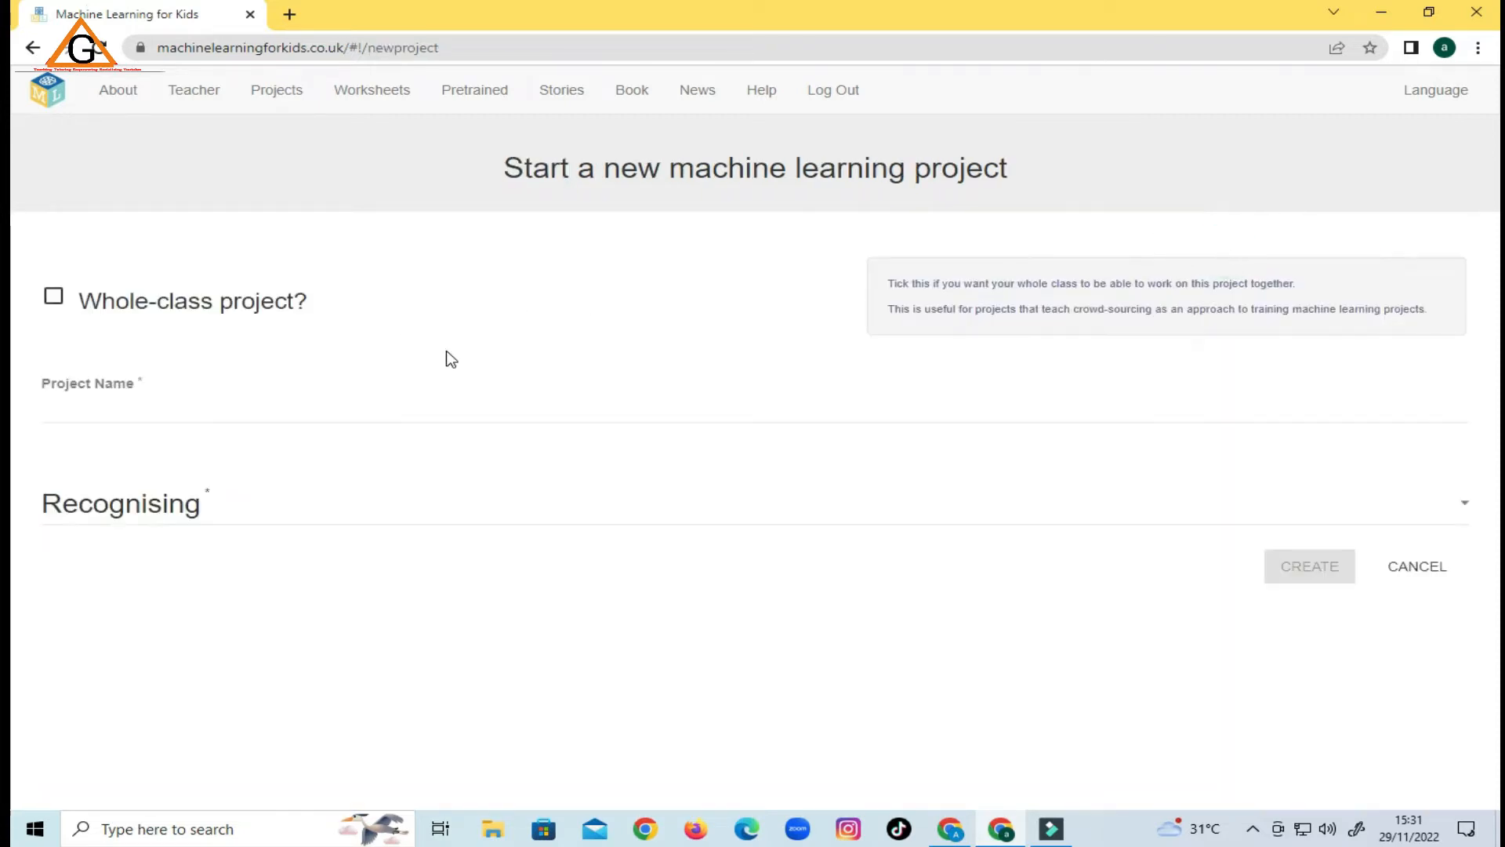
click(210, 403)
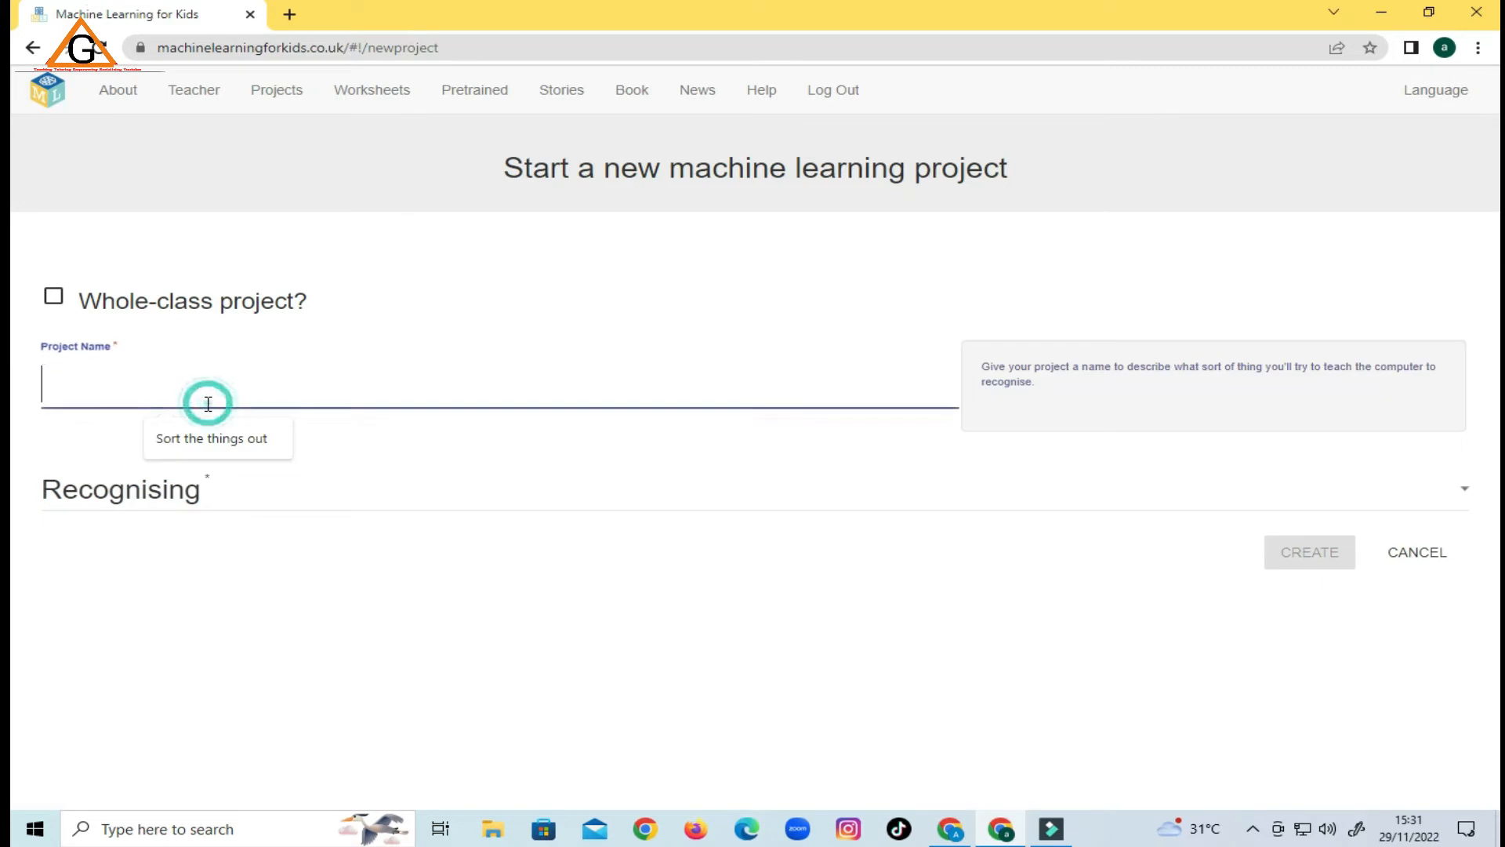
click(227, 452)
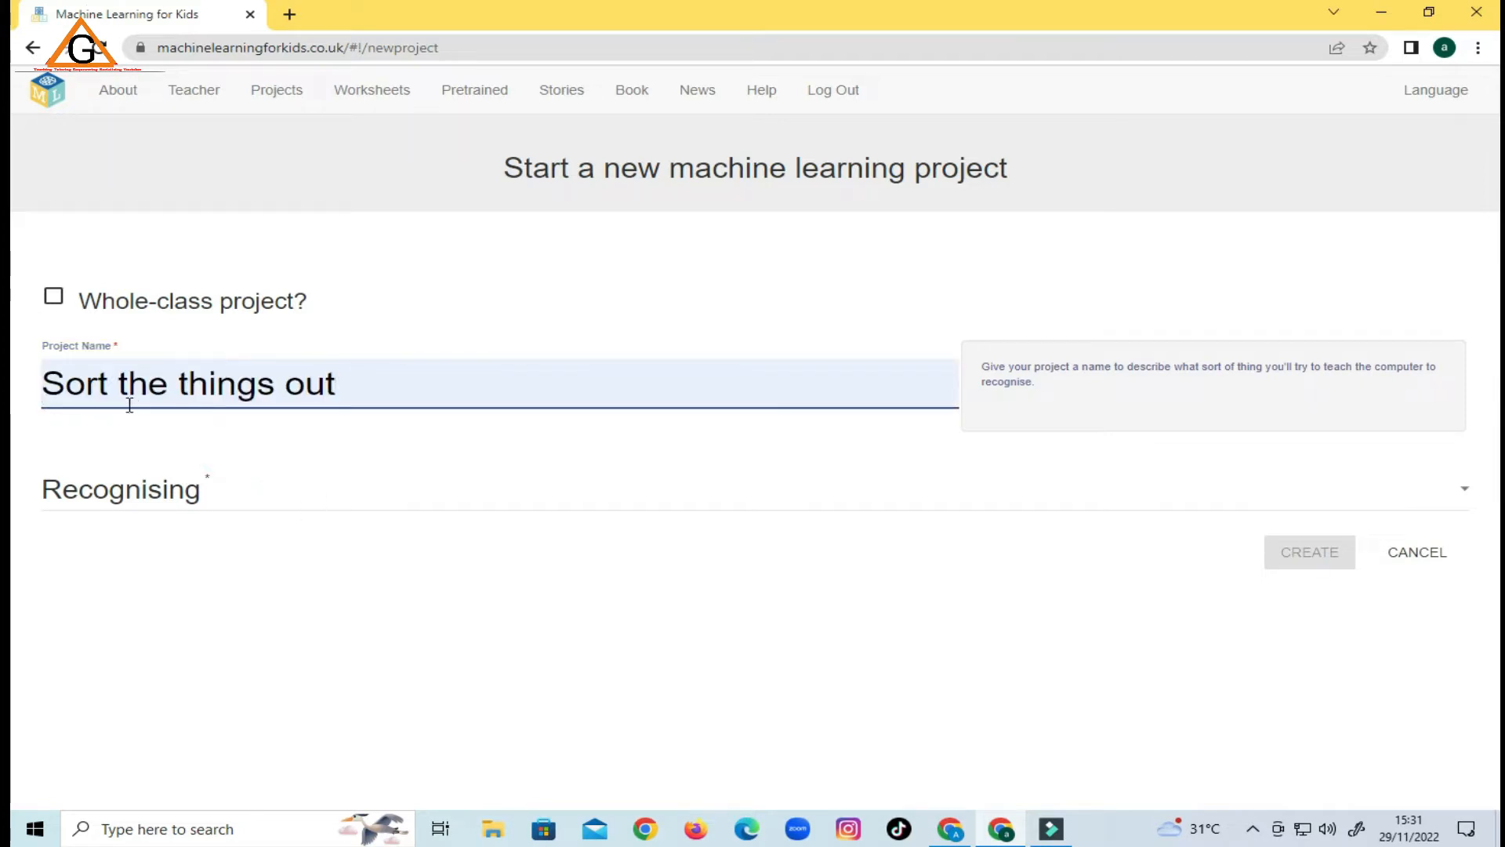
click(231, 496)
click(197, 542)
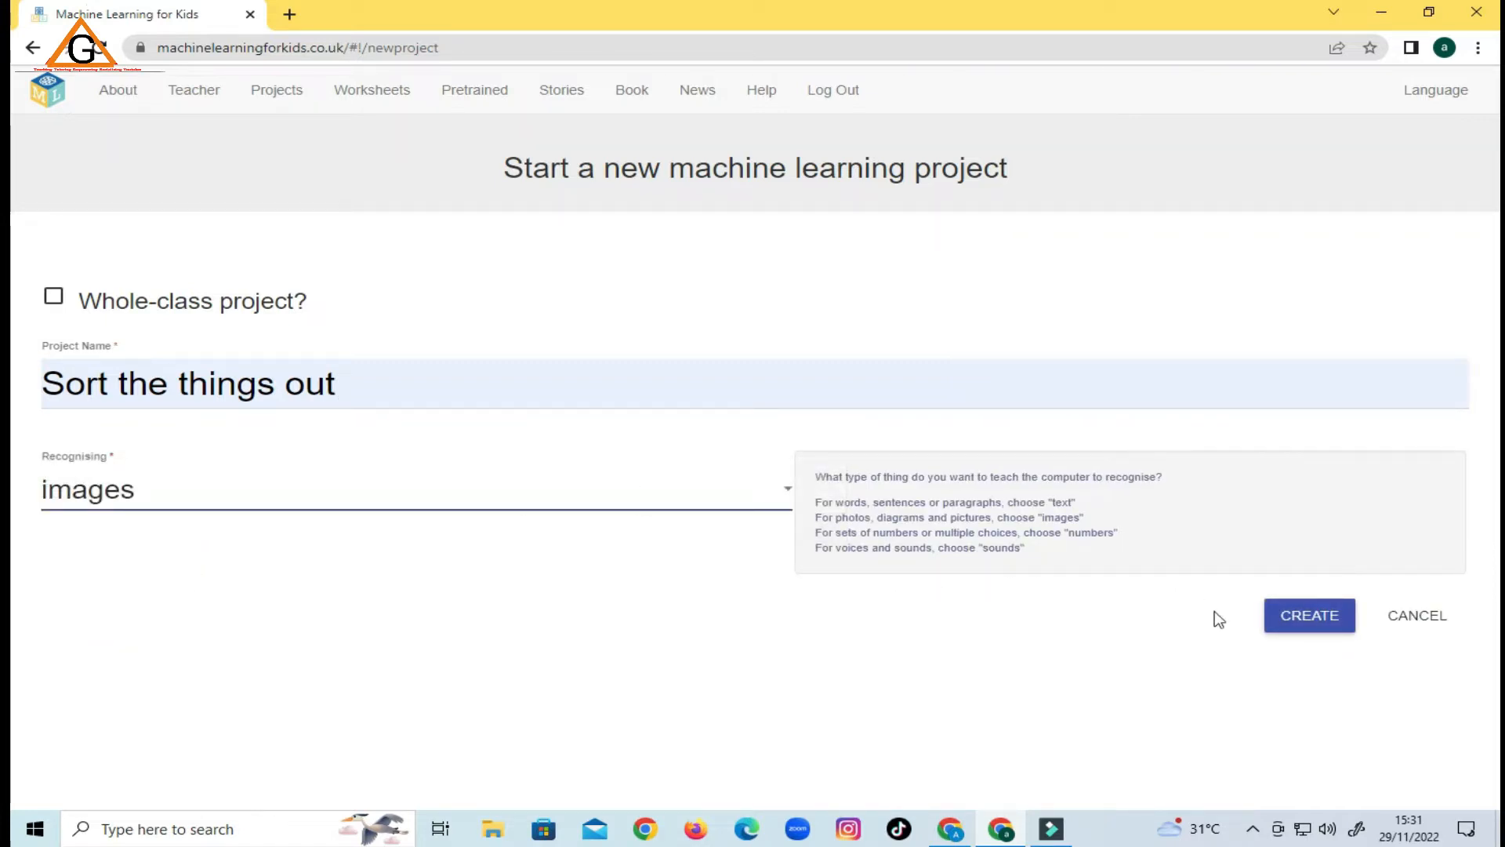
click(1320, 620)
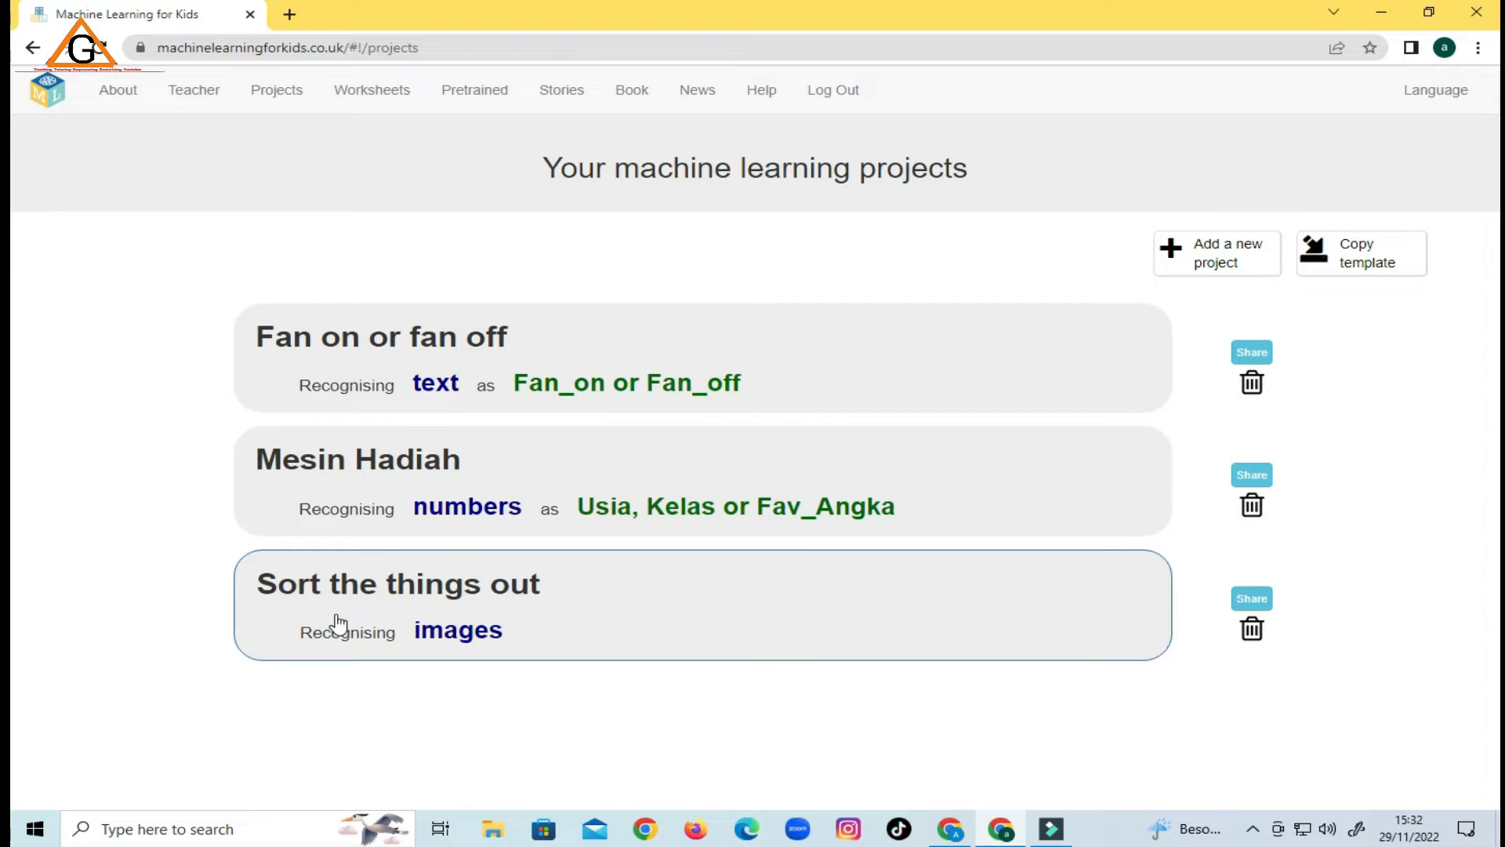
Open the training area of the "Sort the things out" project and add the label "Living Things".
click(520, 608)
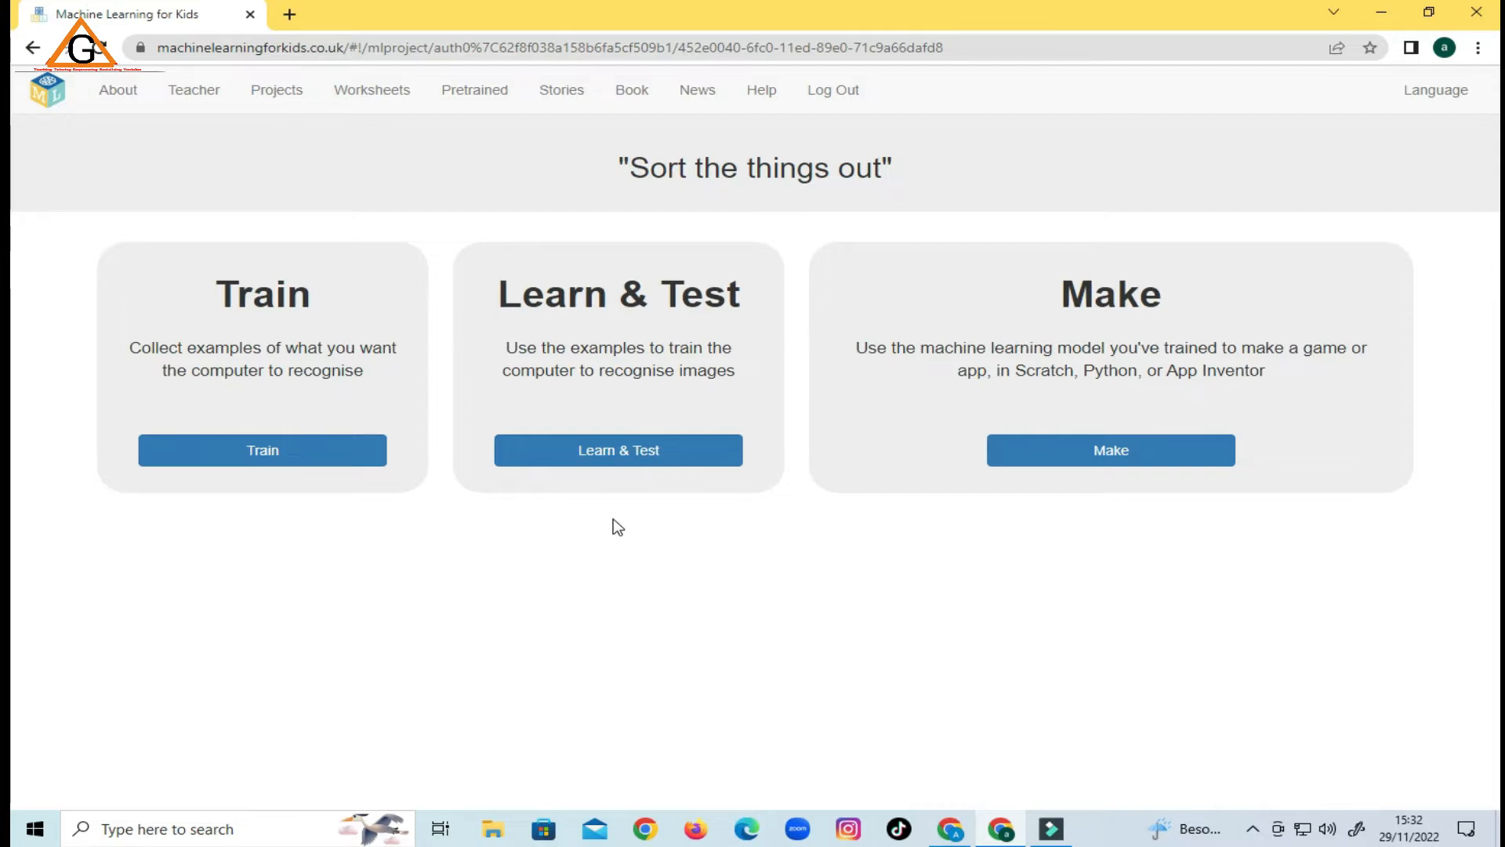
click(259, 456)
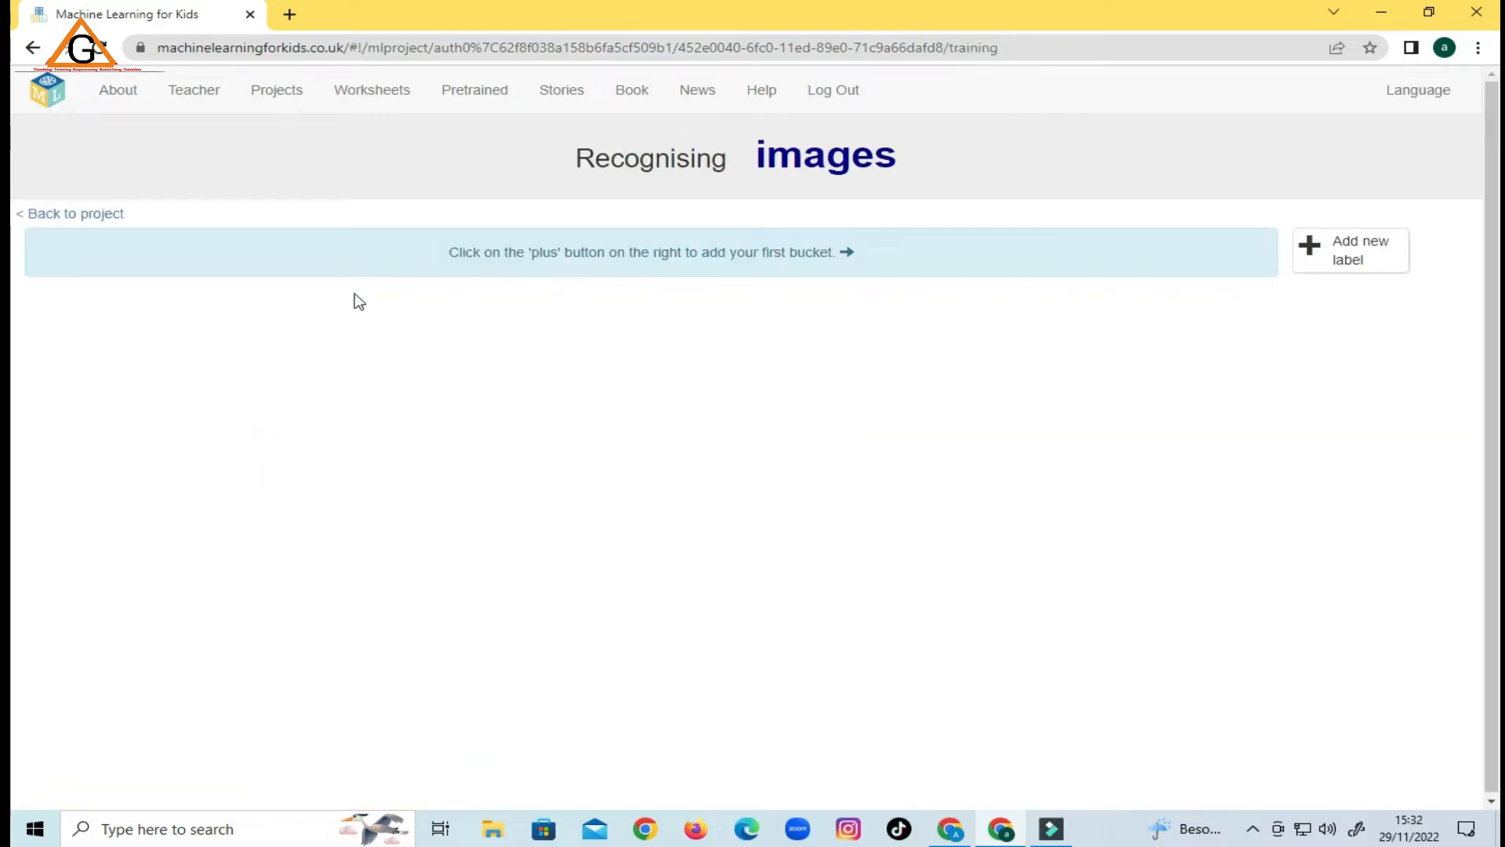
click(1347, 252)
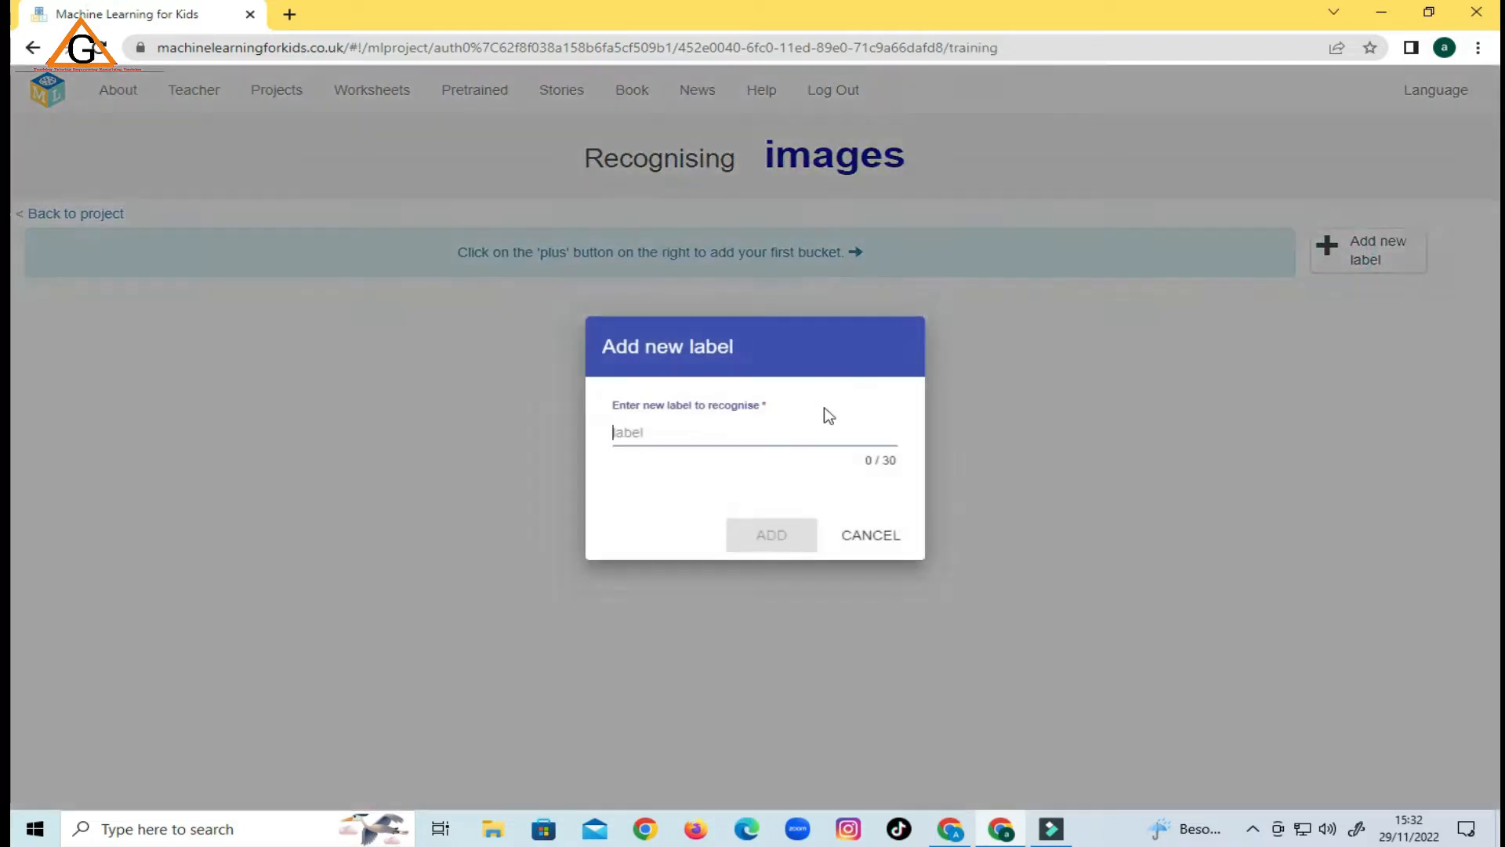
click(705, 432)
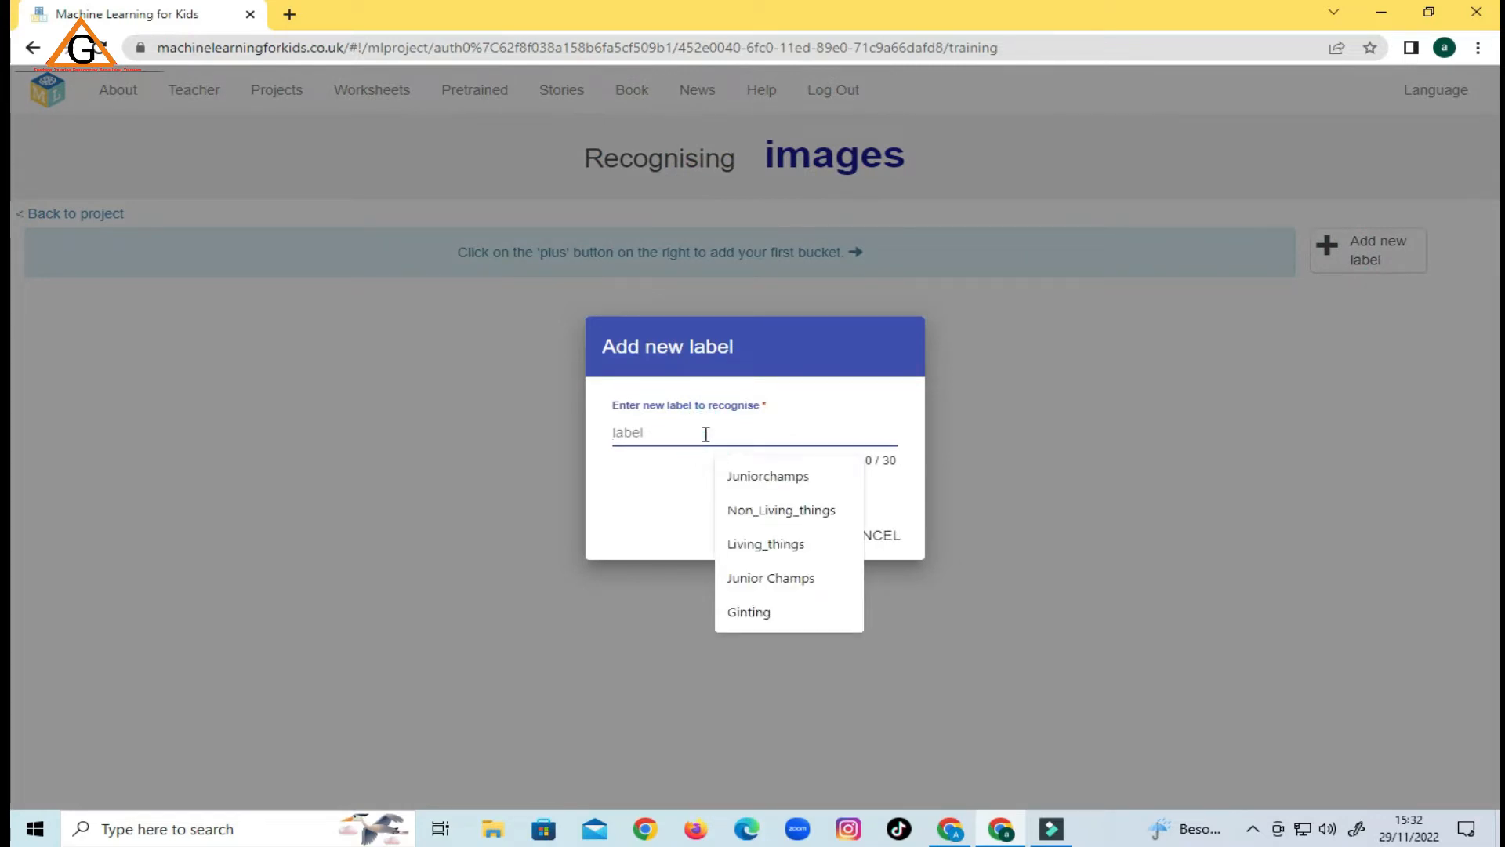
text(Livi)
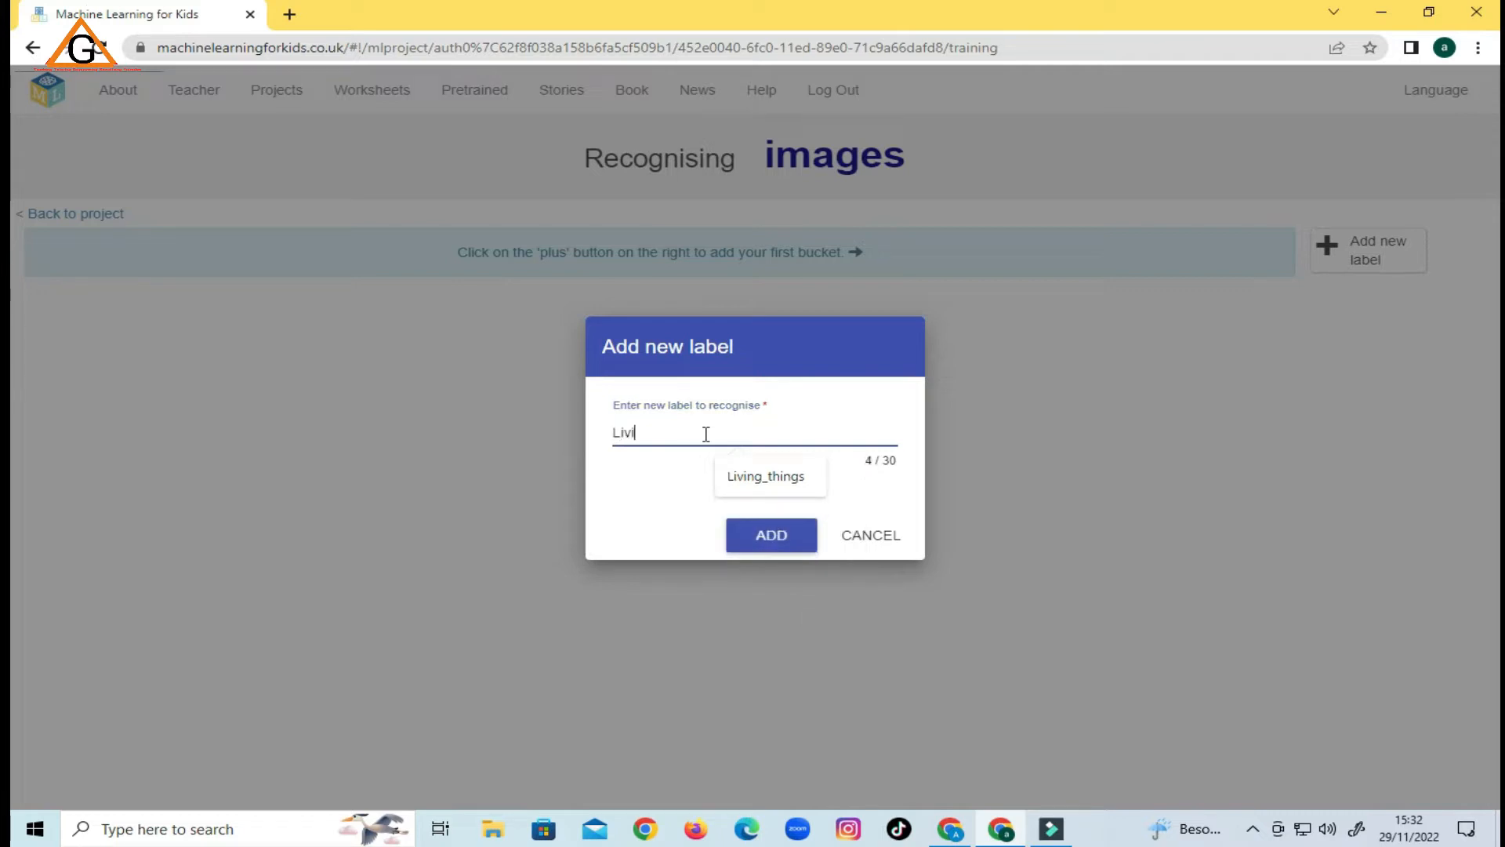
text(ng Things)
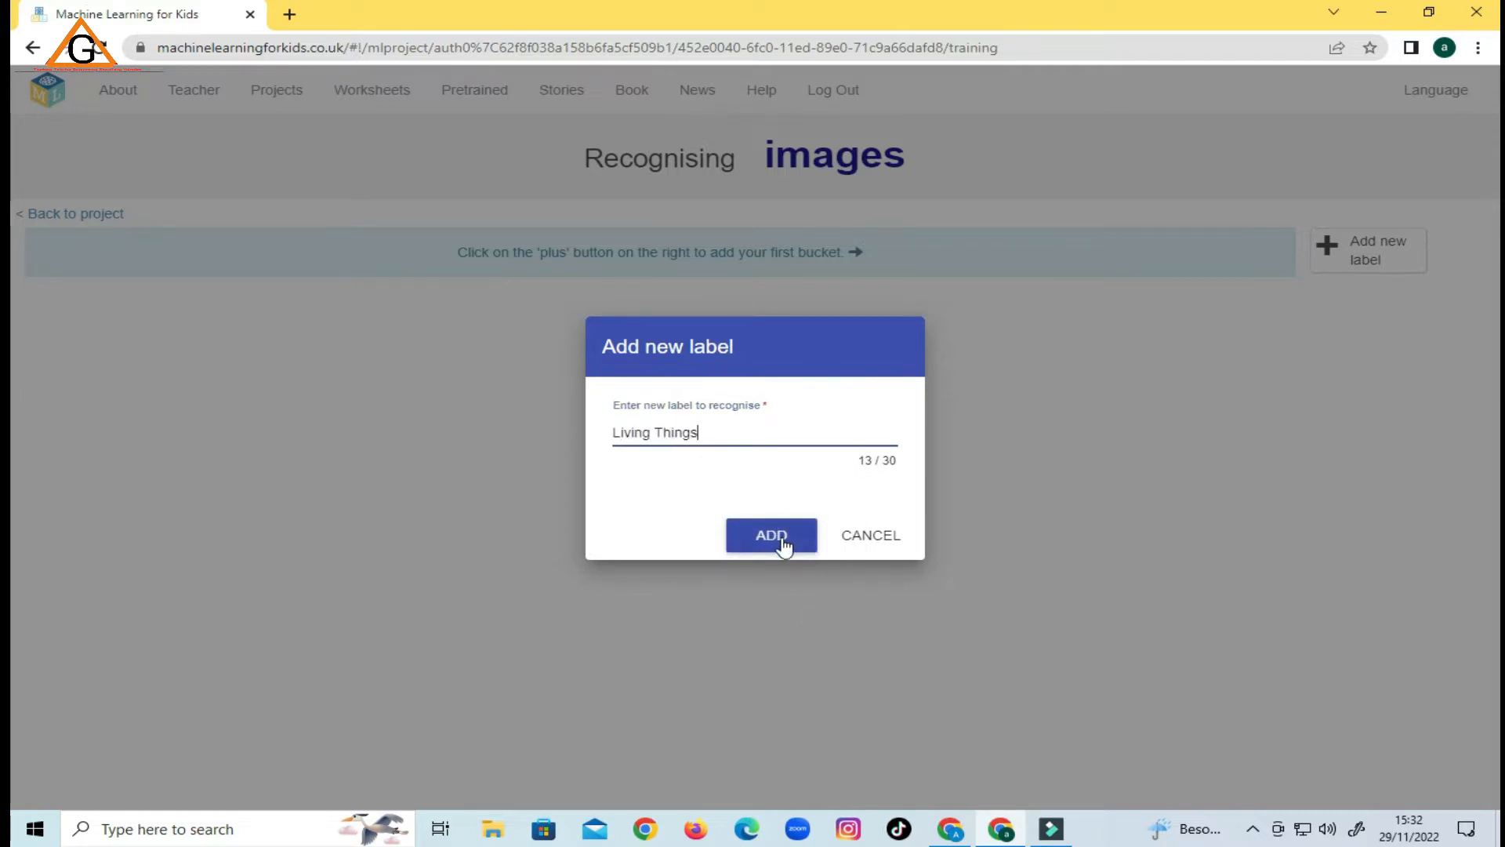
click(780, 538)
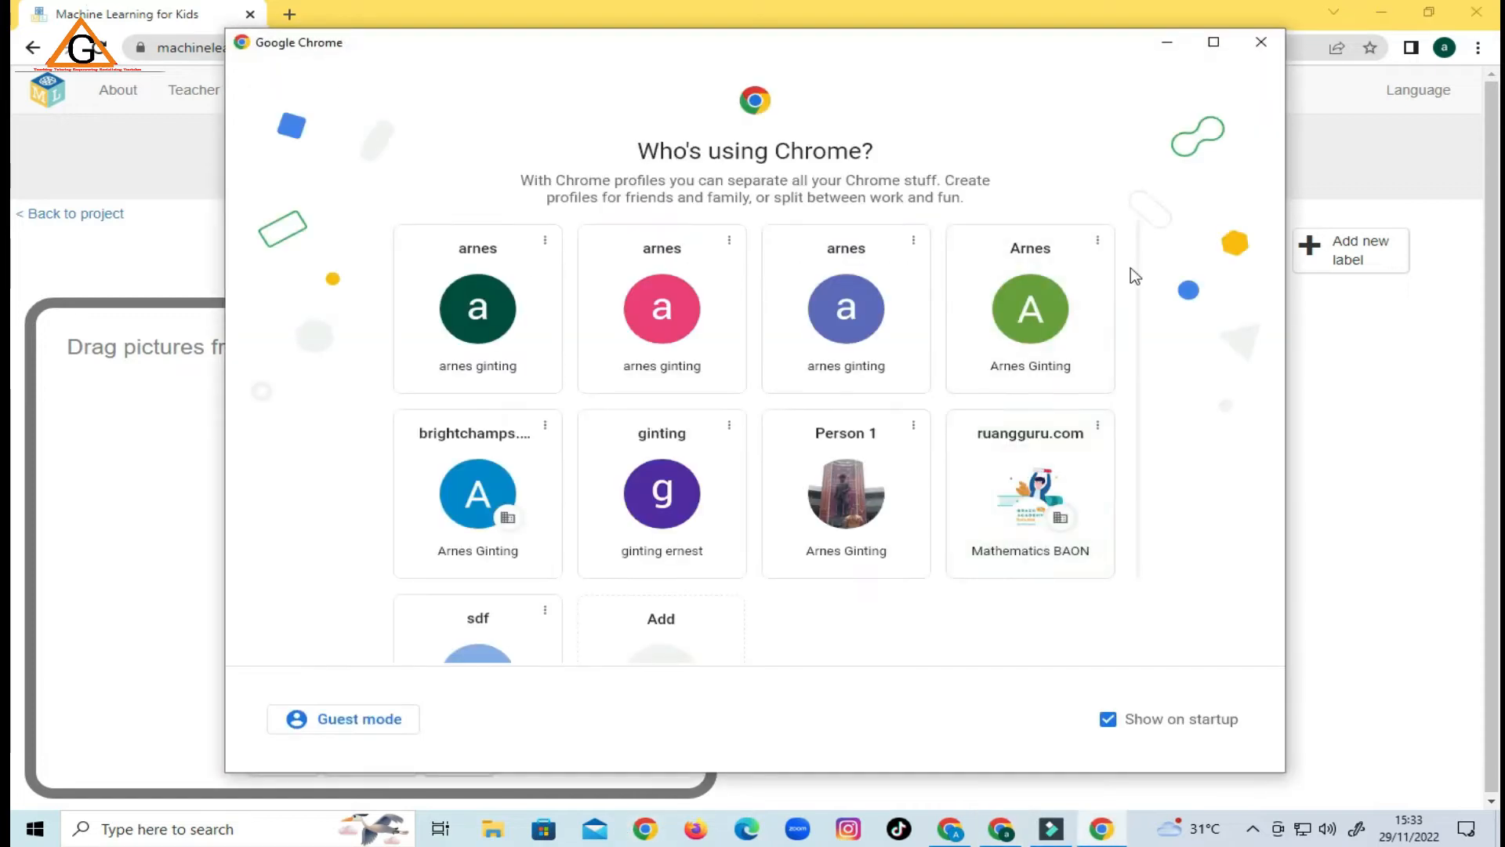
Dismiss the Chrome profile chooser and search Google Images for "hewan" in a new tab.
click(1257, 43)
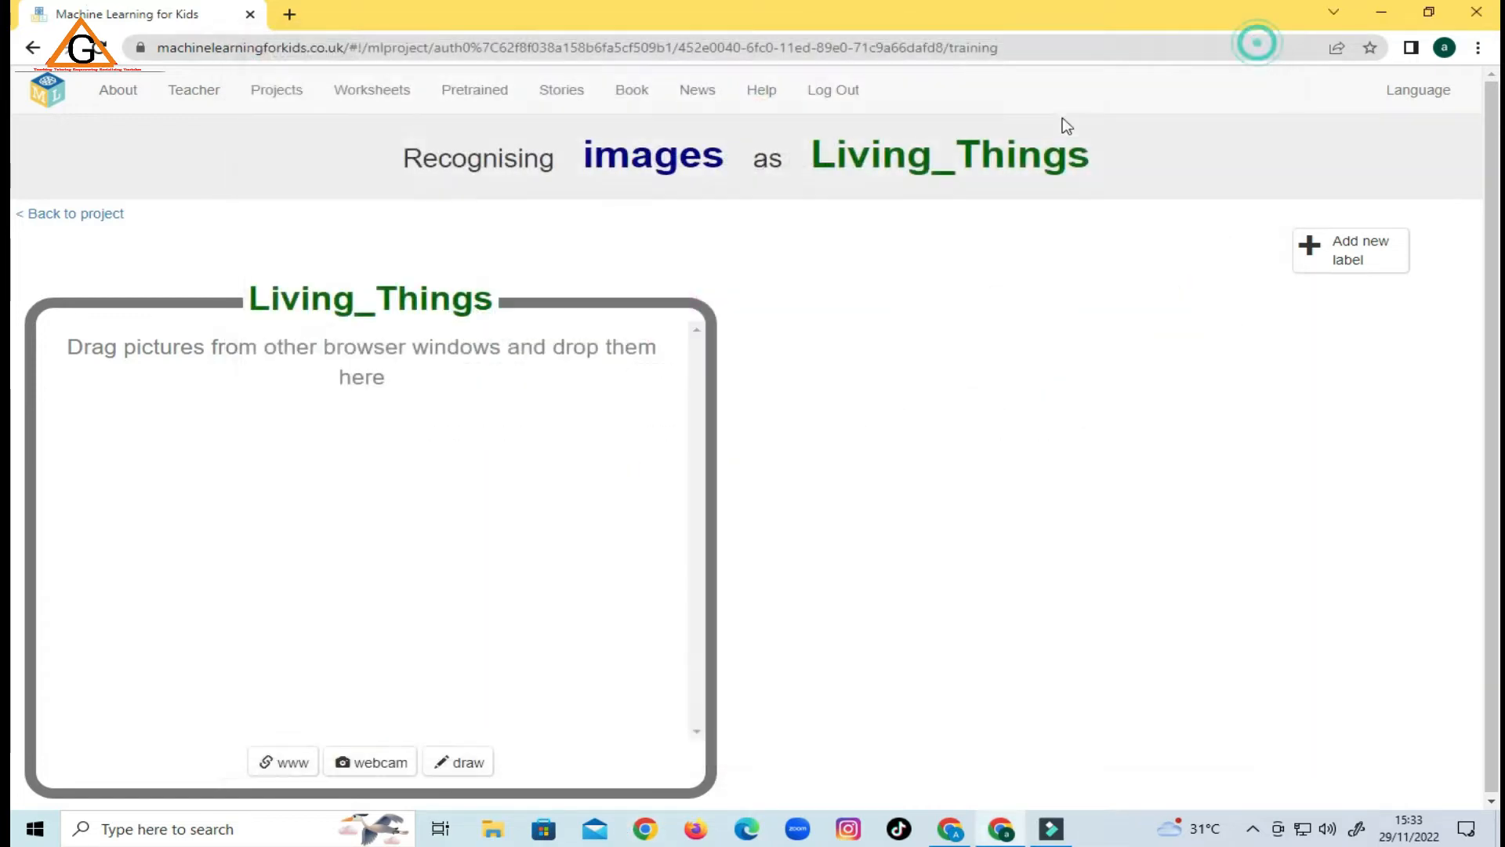
click(292, 14)
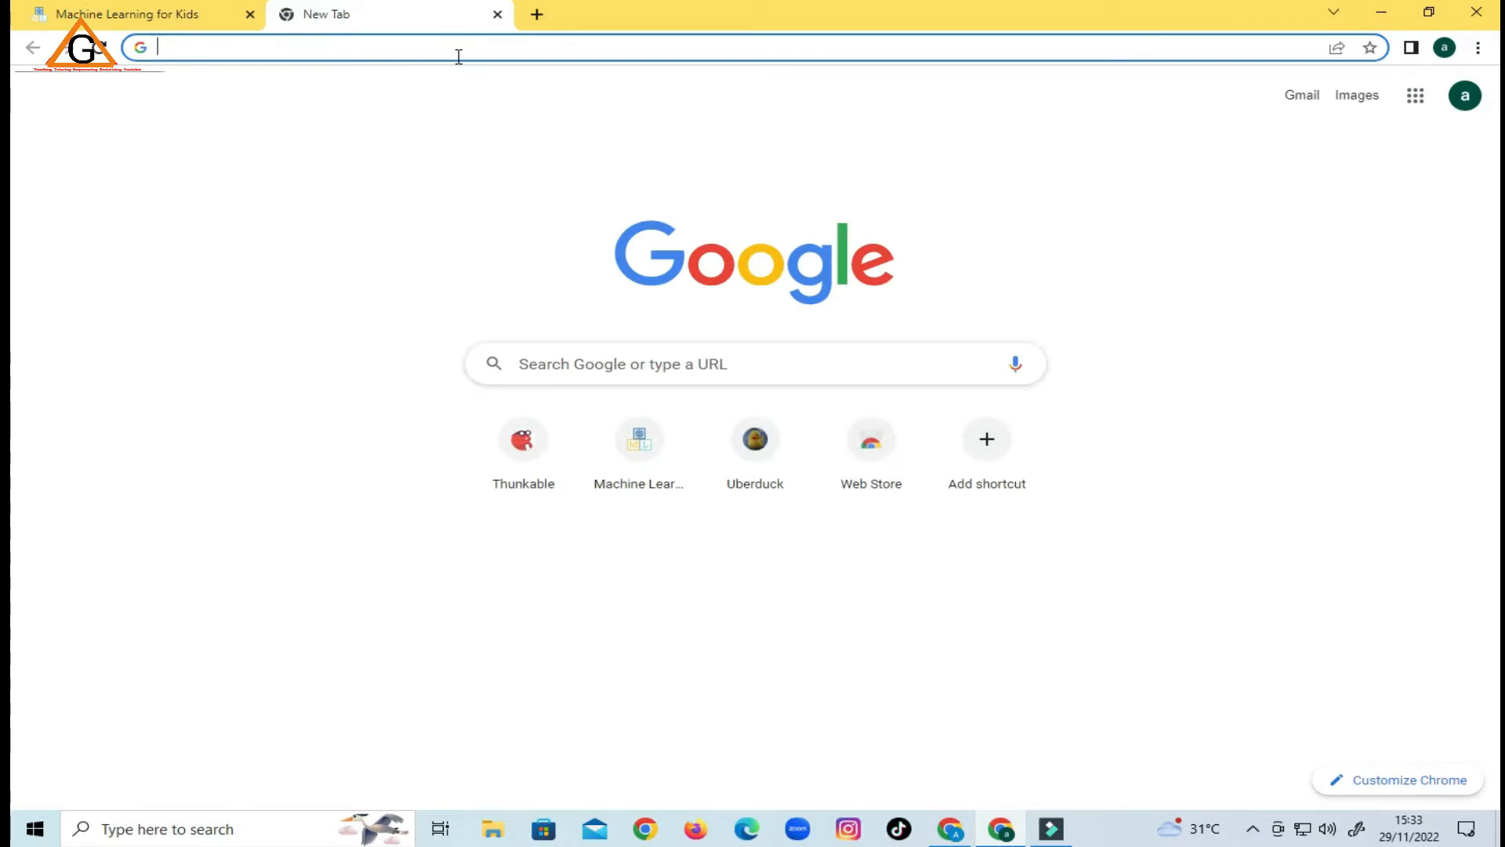
text(hewan)
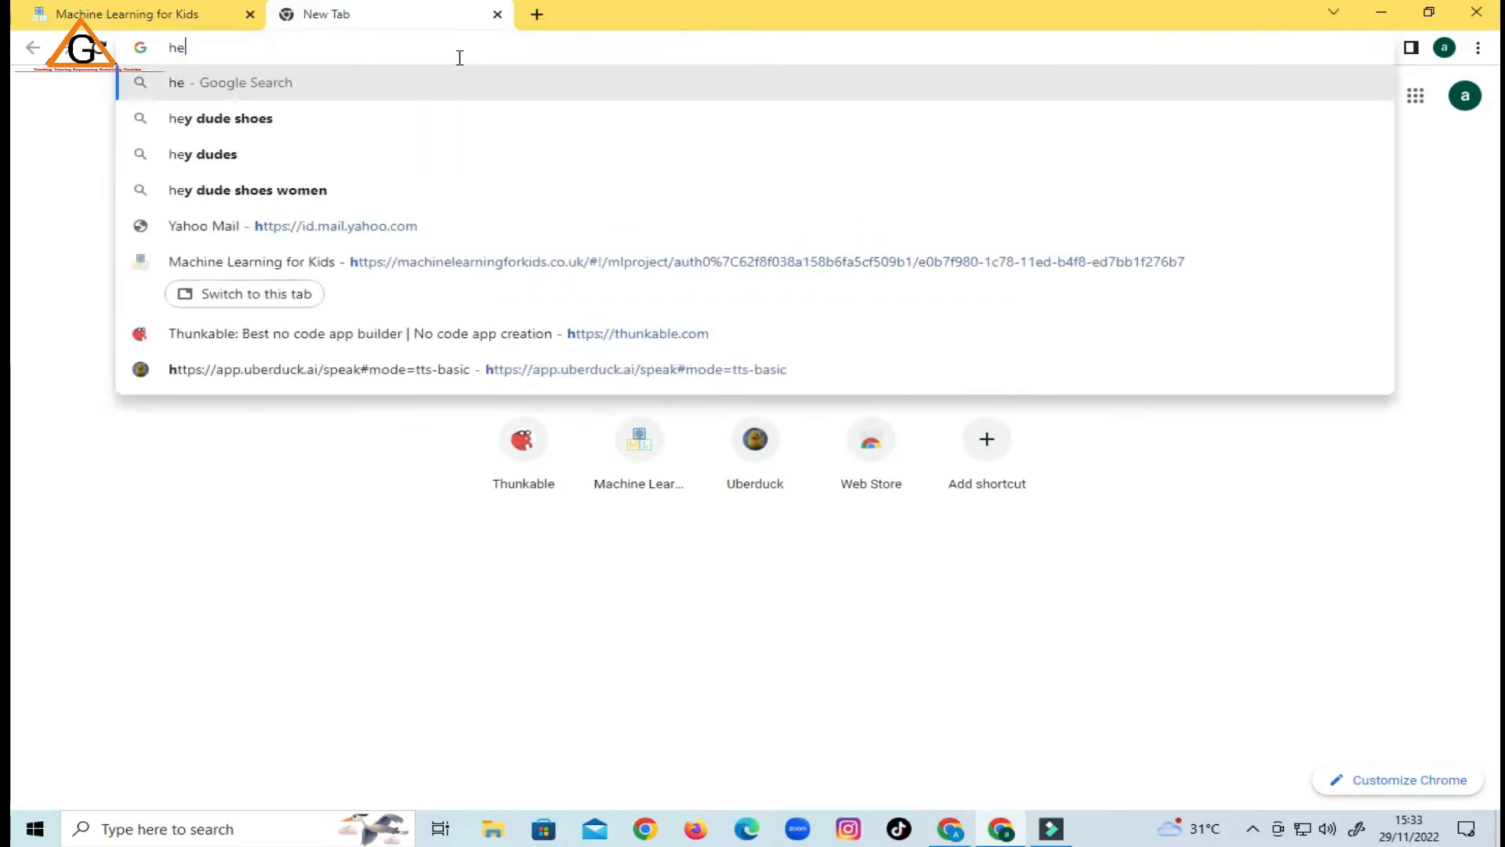
key(Return)
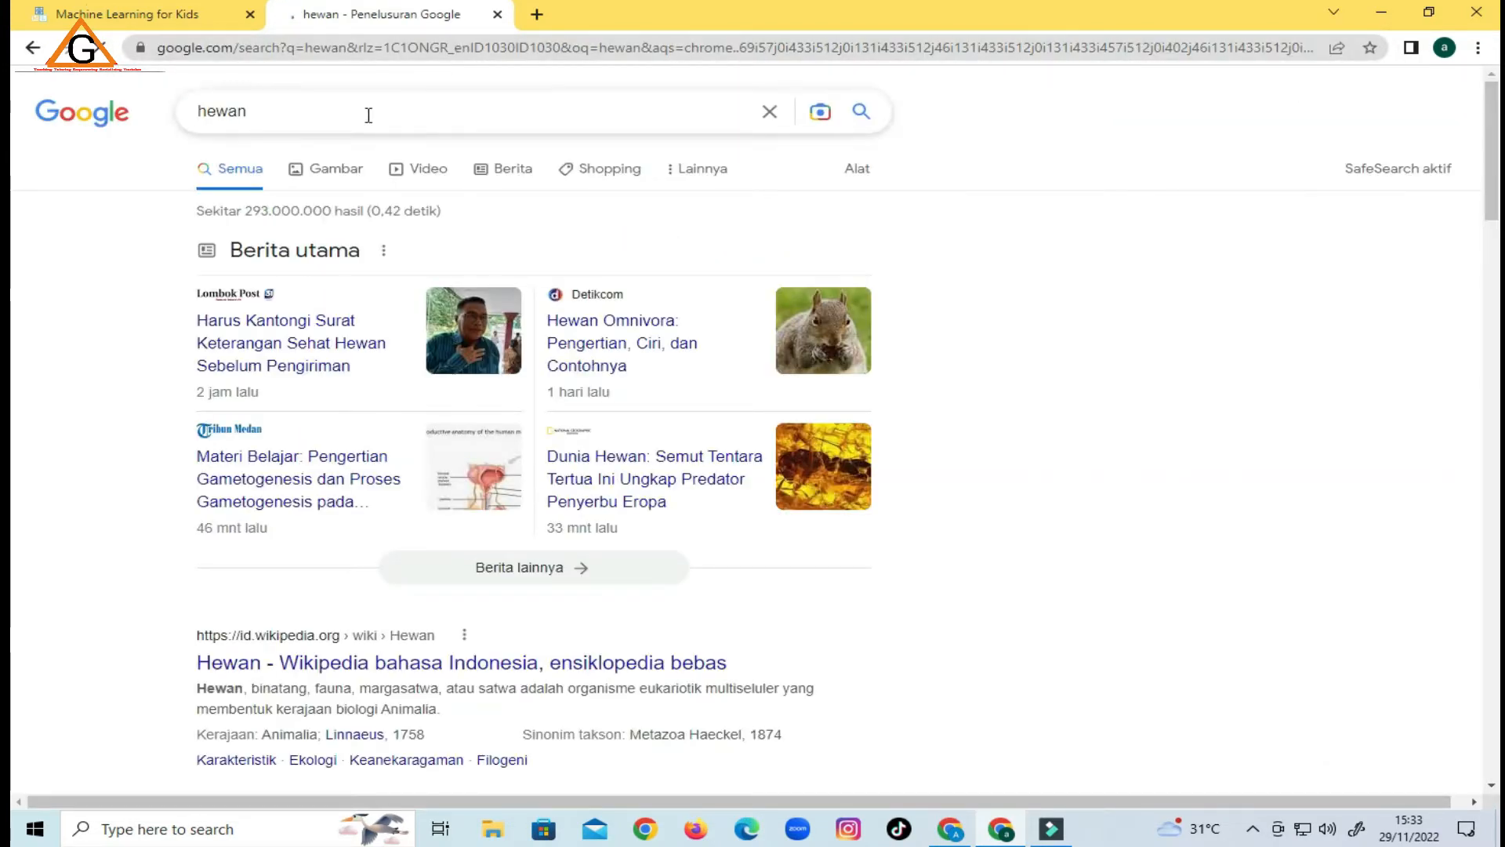
click(329, 168)
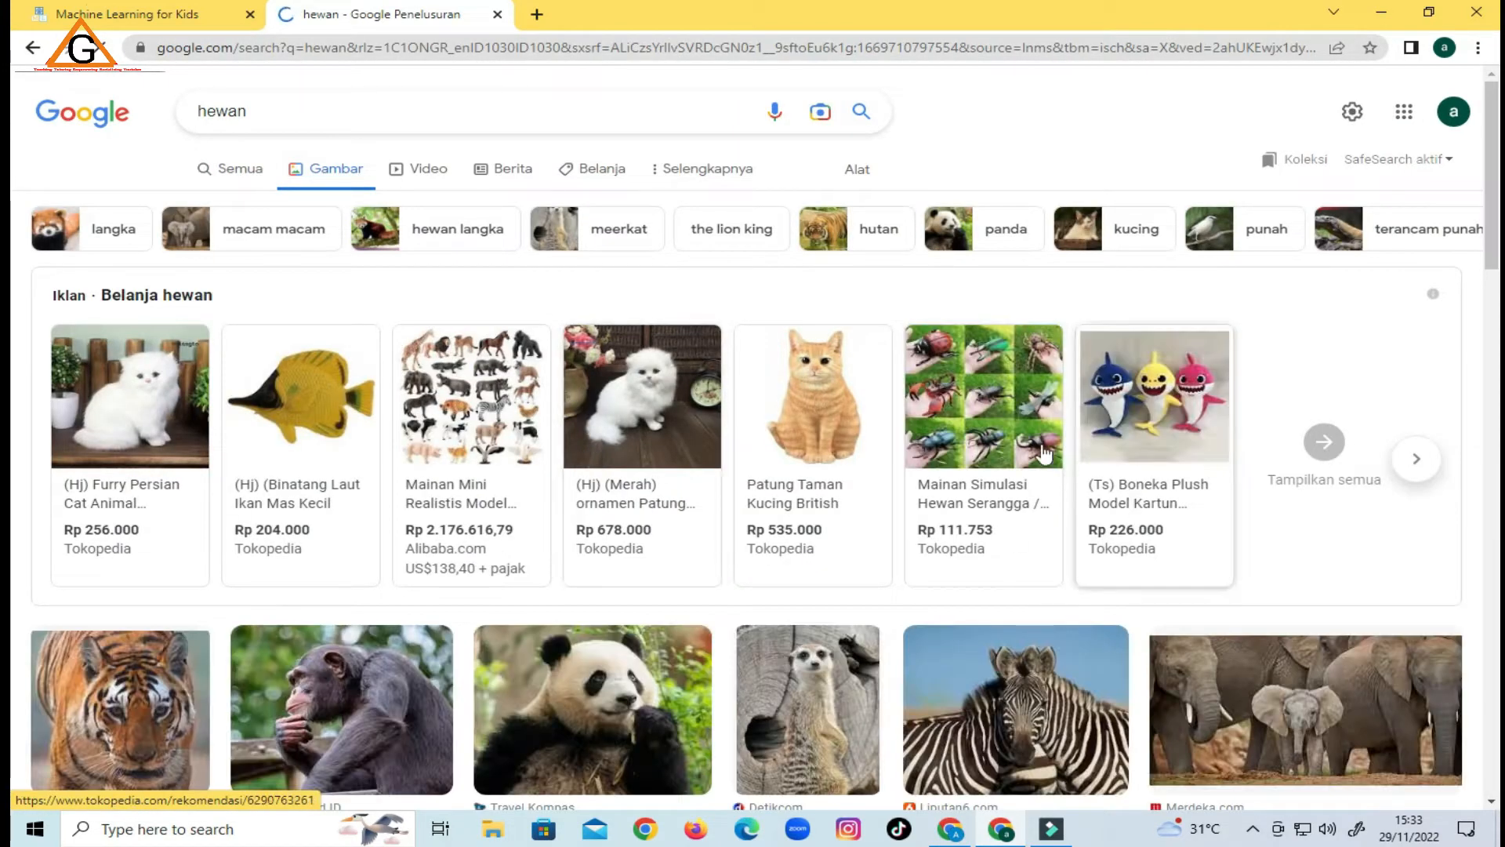
Add the picture of the standing cheetah from the image results to the Living_Things training bucket.
scroll(443, 558, down, 5)
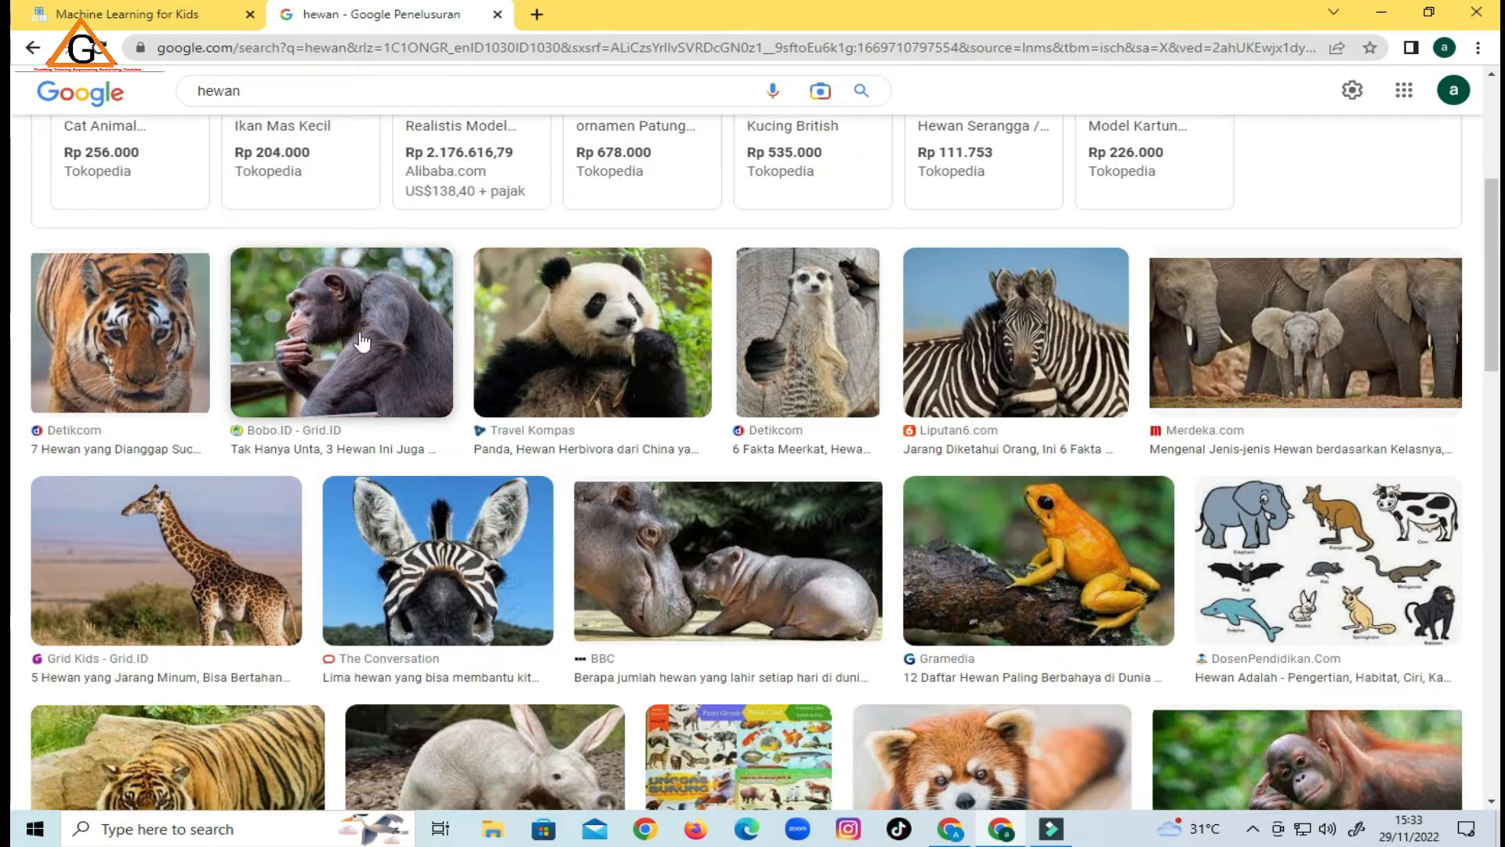
scroll(1004, 329, down, 1)
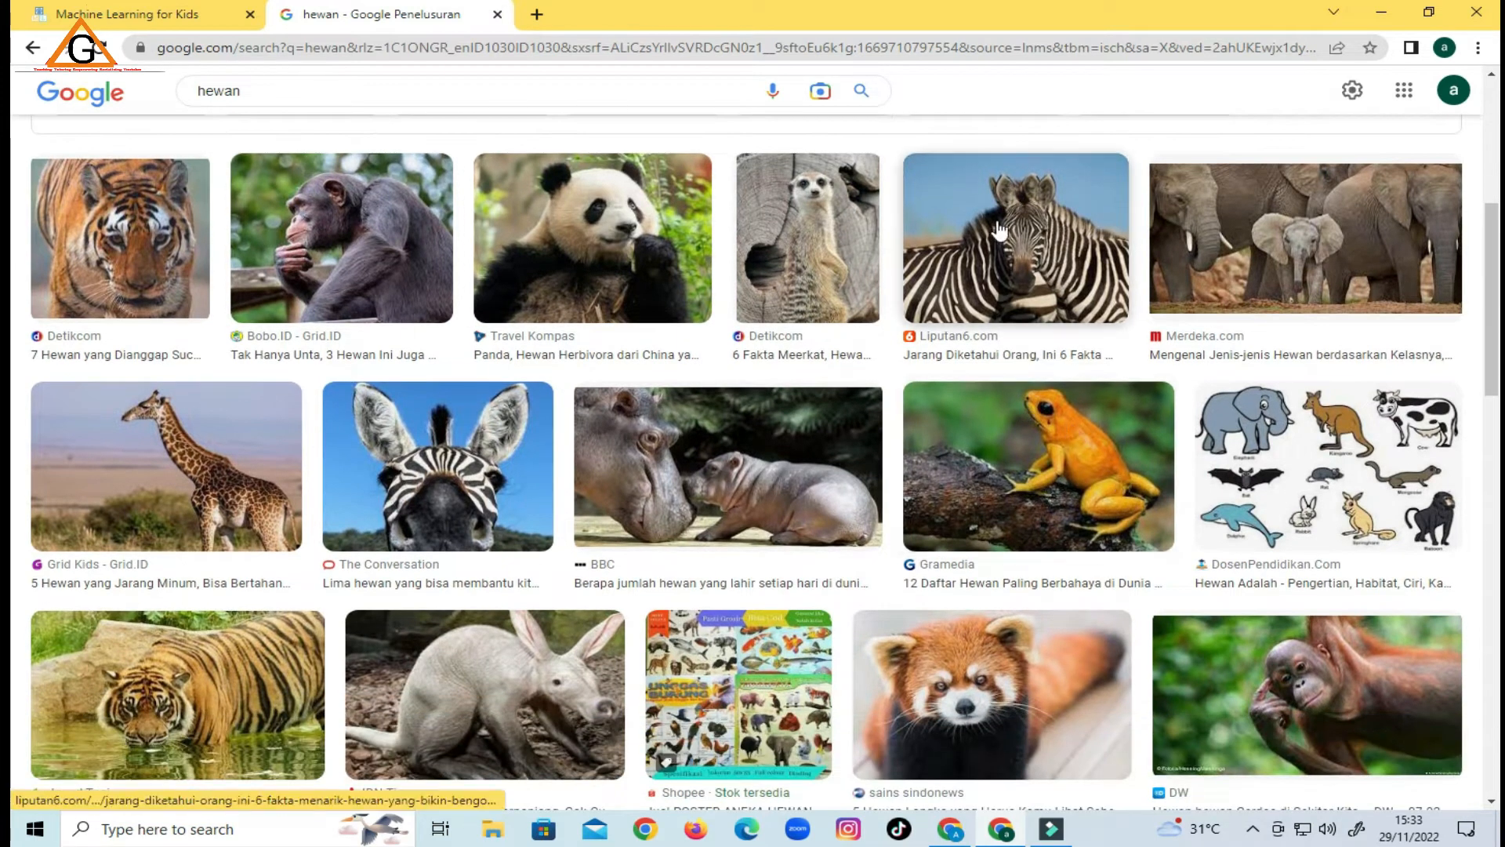
scroll(1158, 470, down, 5)
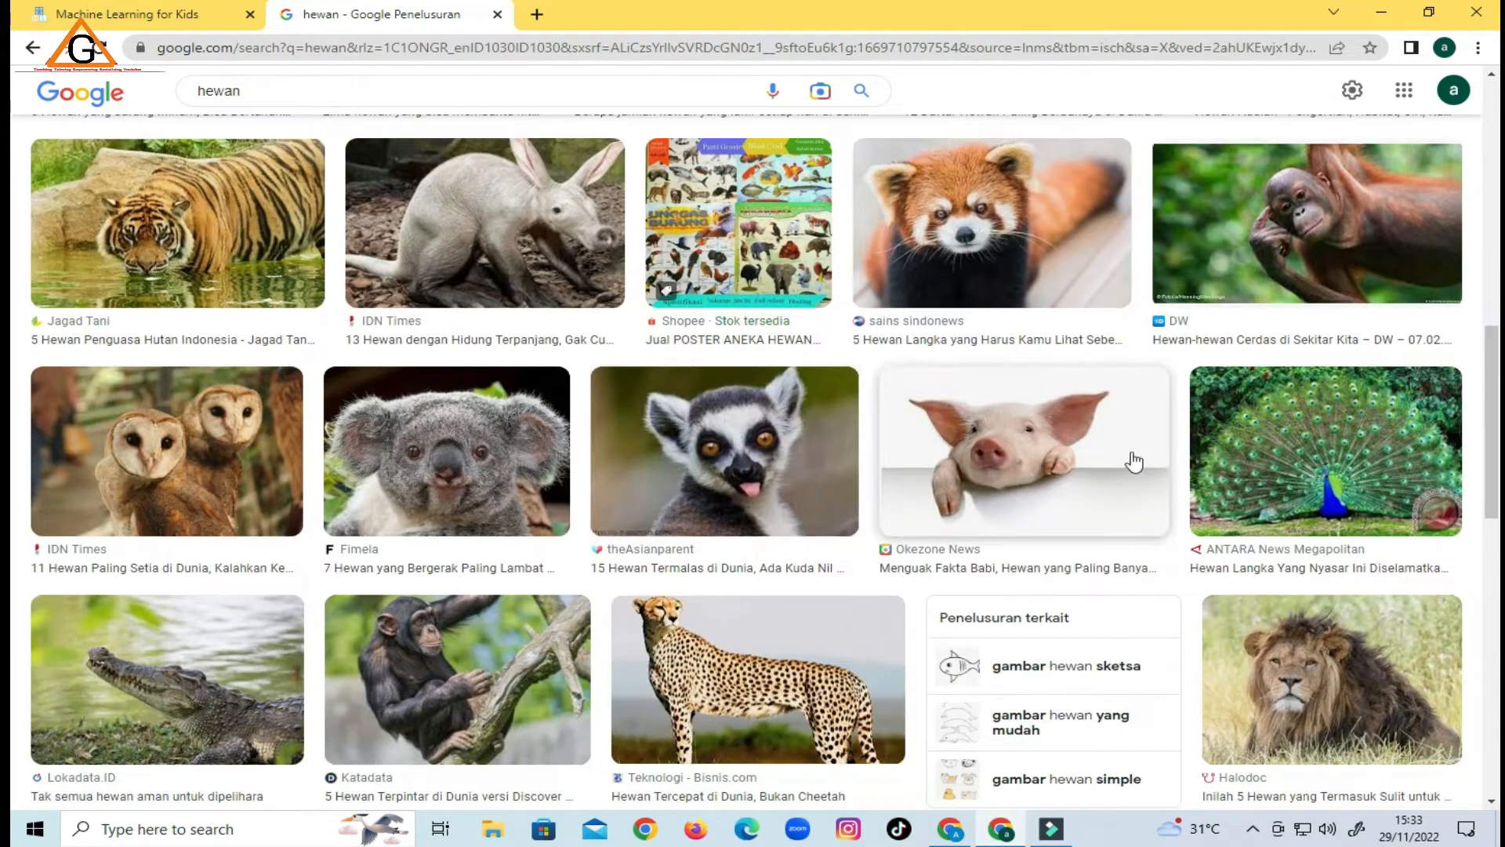
scroll(582, 475, down, 1)
scroll(789, 390, down, 1)
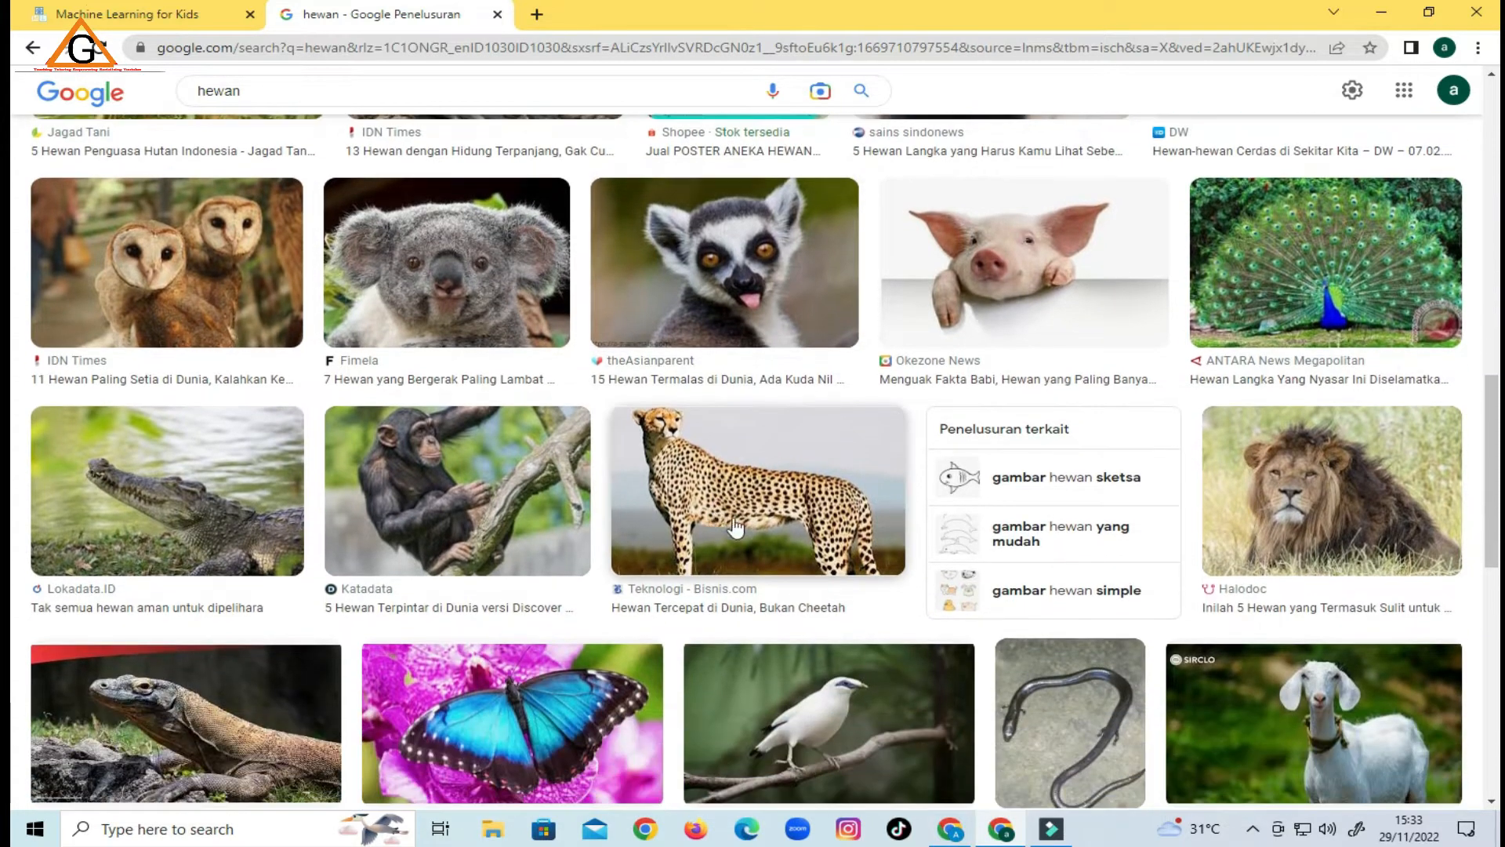
drag(726, 488, 209, 453)
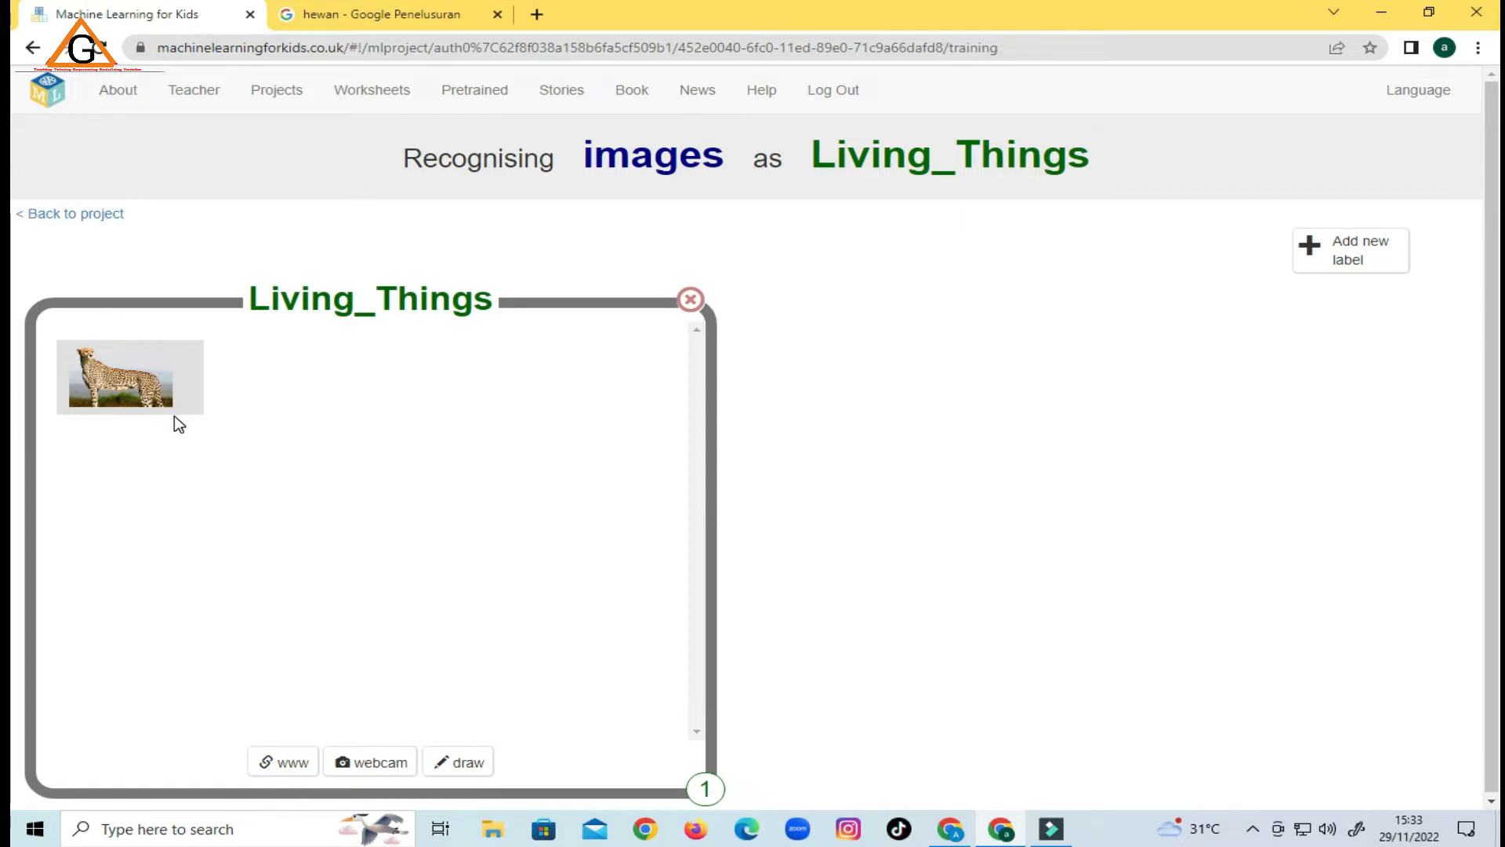
Add the blue butterfly and the white bird on a branch from the image results to the Living_Things bucket.
mouse_move(154, 401)
click(390, 9)
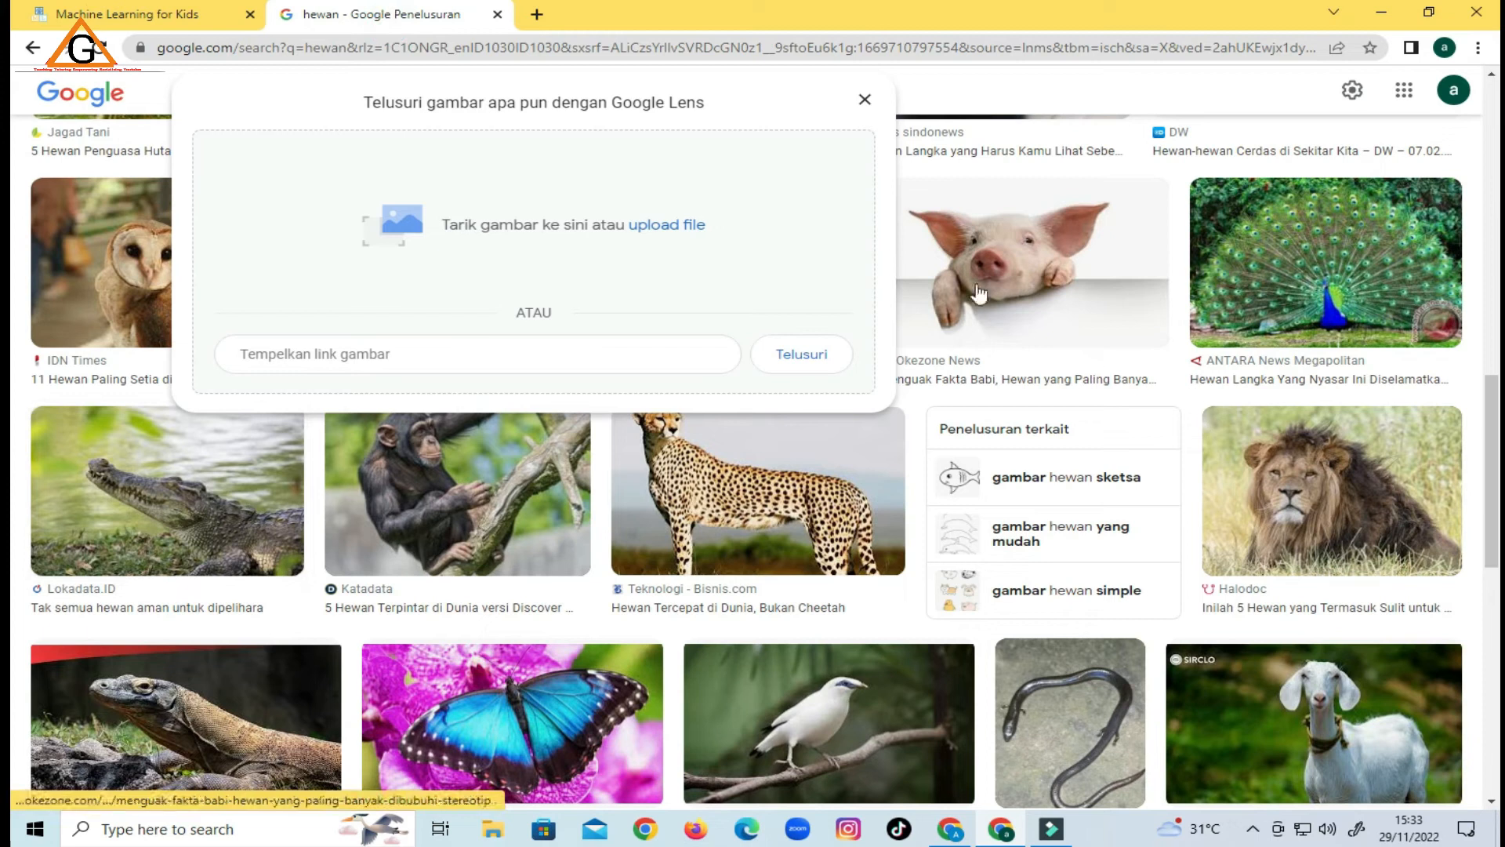
scroll(597, 633, down, 1)
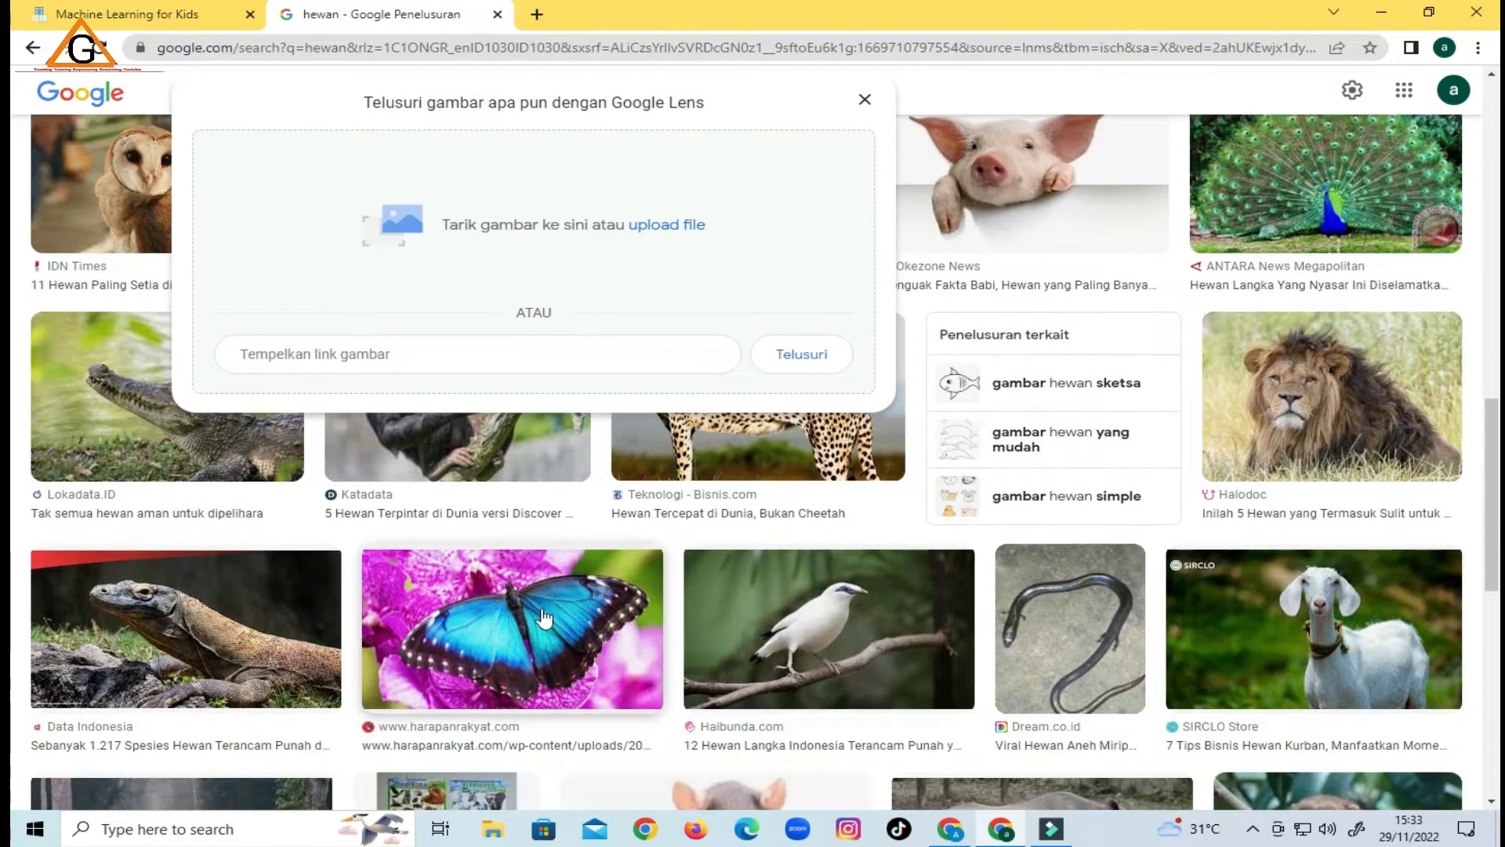
drag(508, 627, 334, 458)
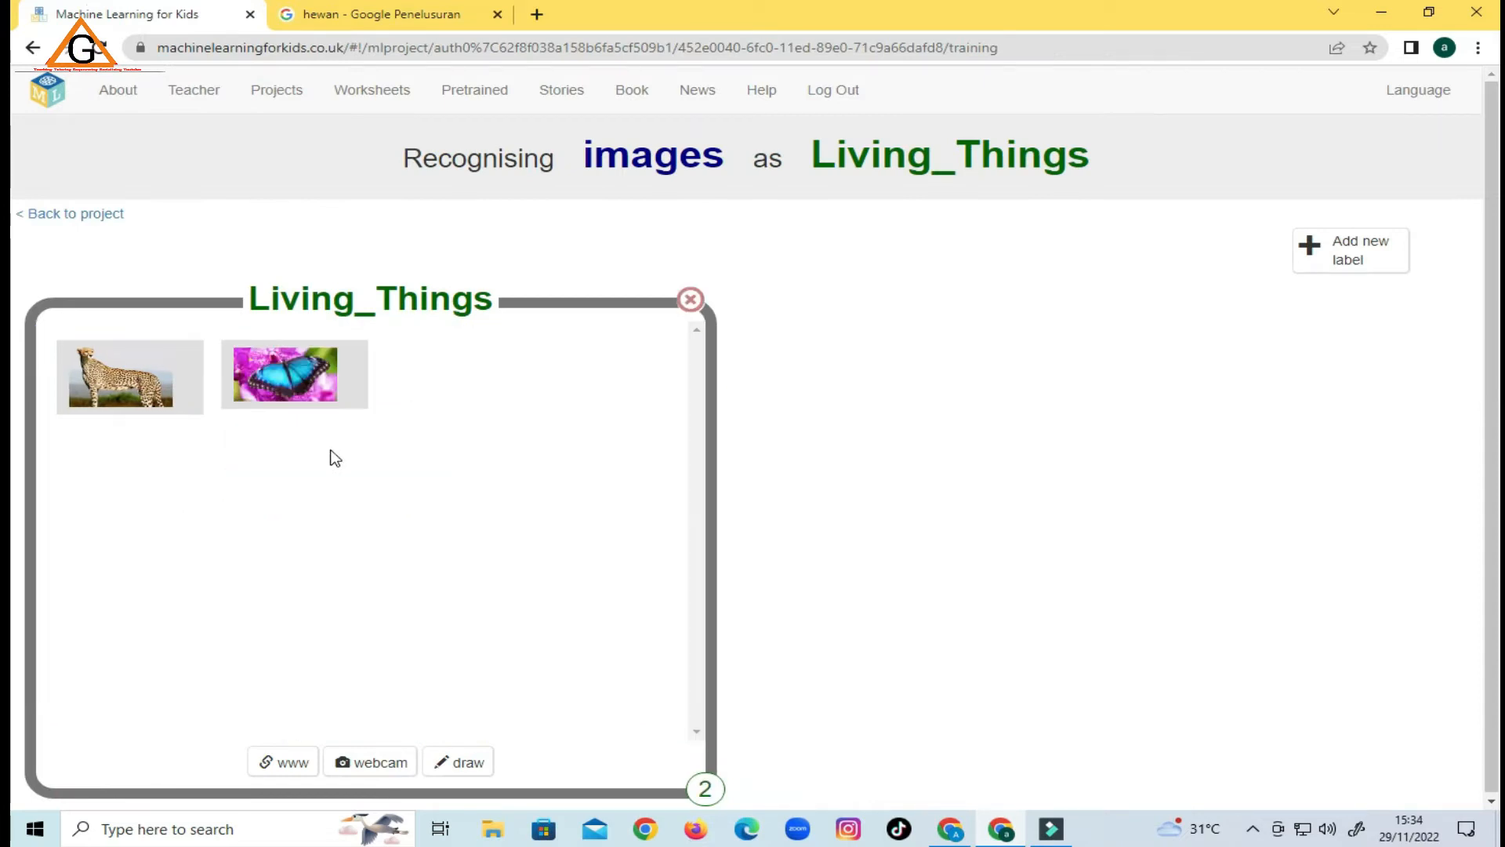
click(428, 14)
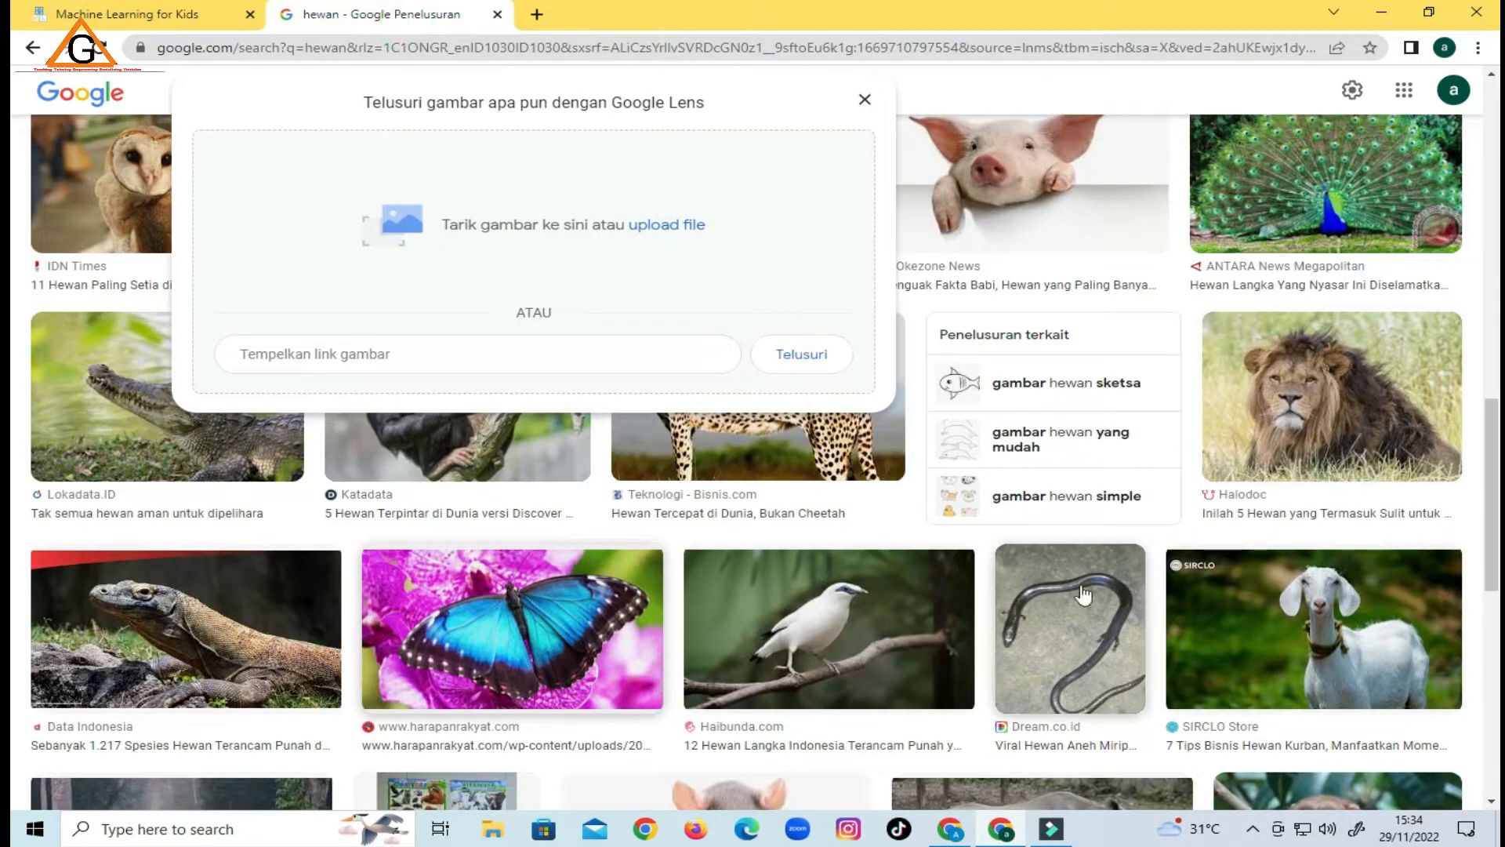
scroll(853, 581, down, 1)
drag(835, 544, 378, 480)
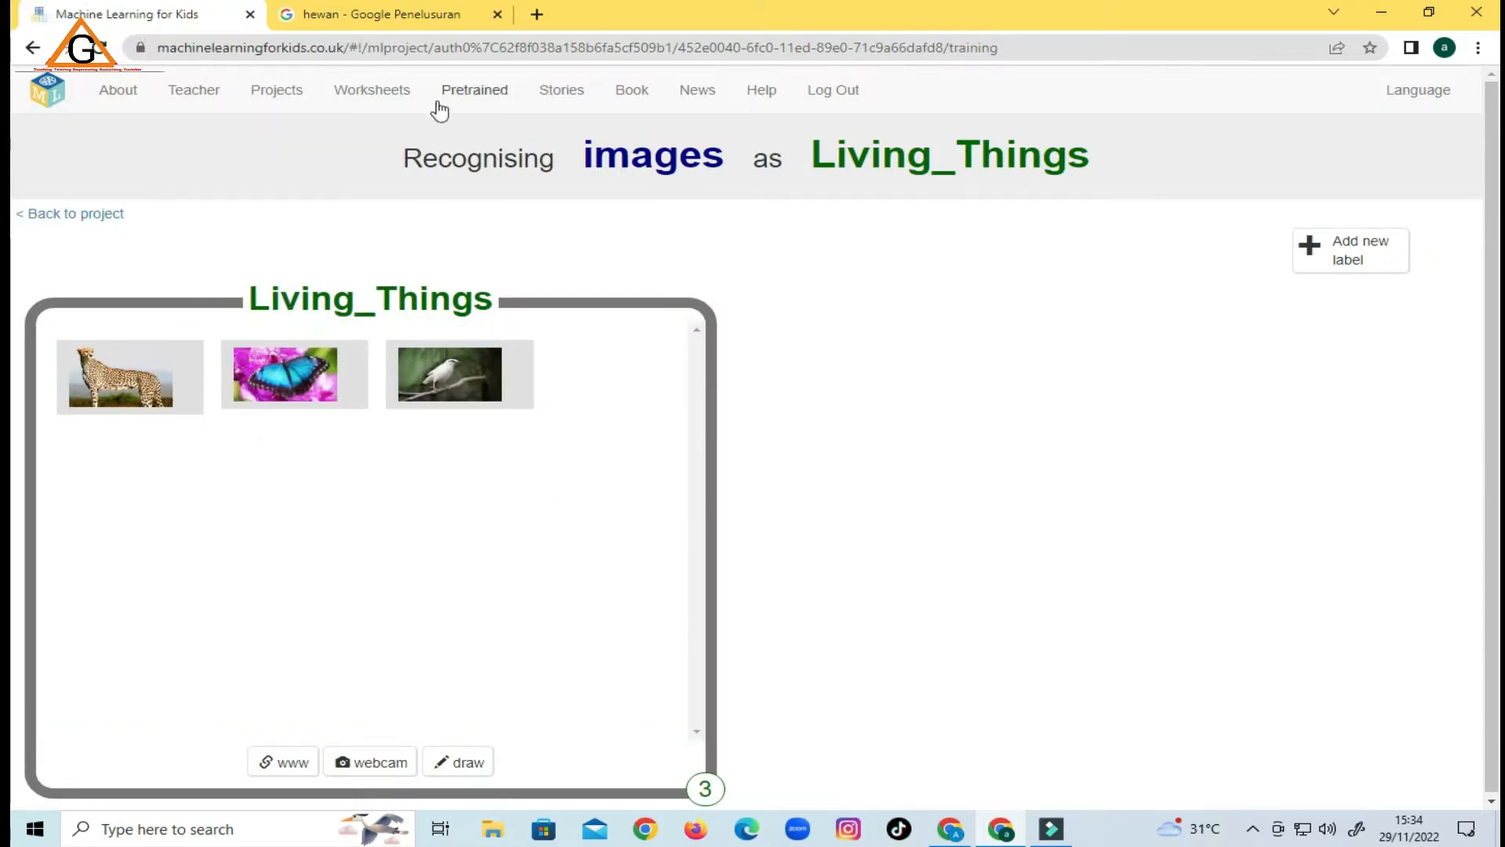
Add the grey mouse on a white background and the crouching brown cat from the image results to the Living_Things bucket.
click(401, 14)
scroll(1294, 533, down, 1)
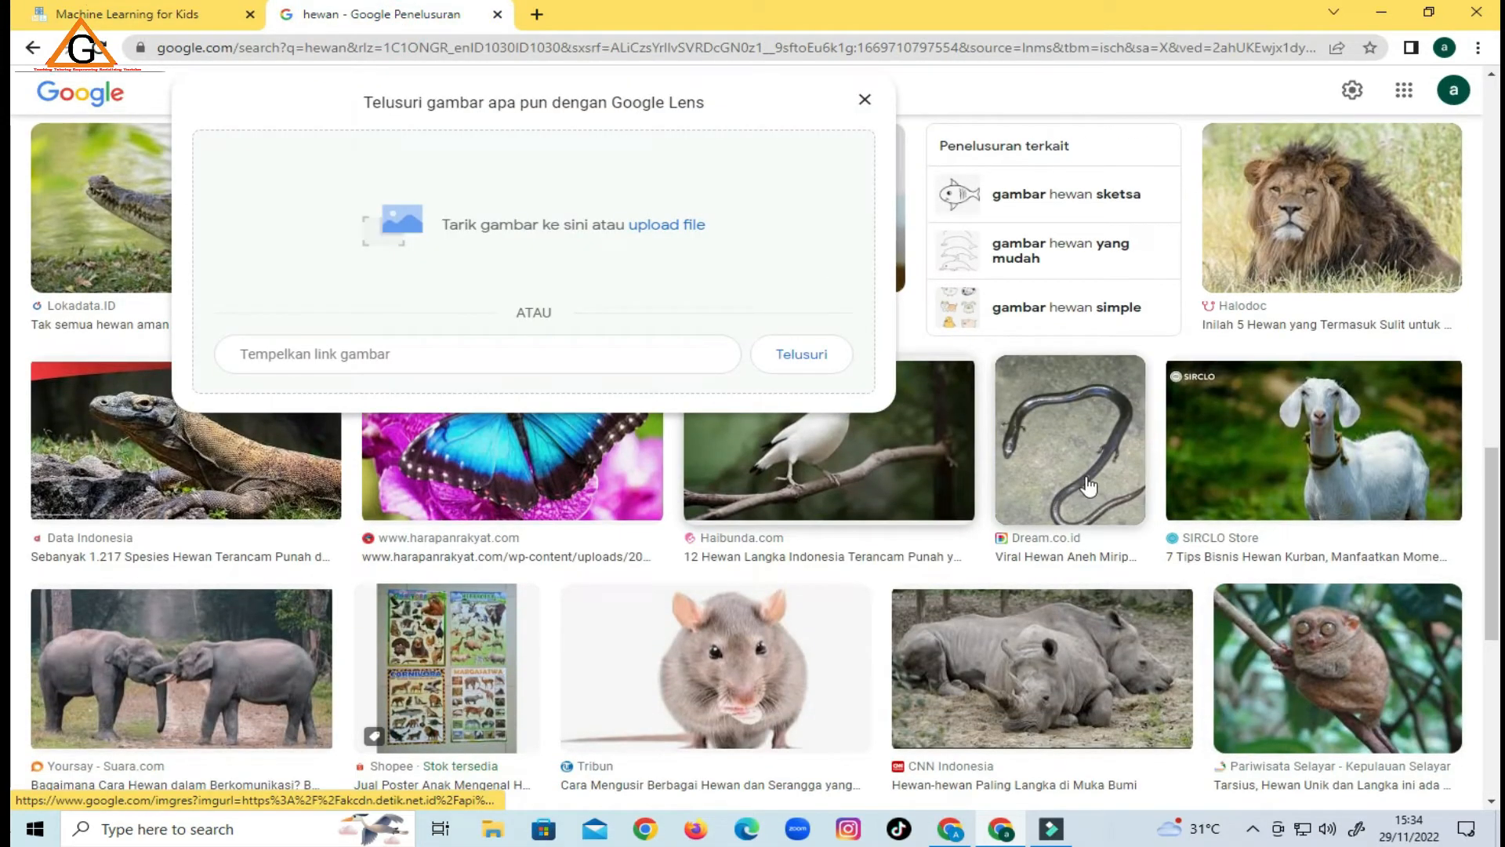
scroll(937, 627, down, 1)
drag(729, 596, 425, 548)
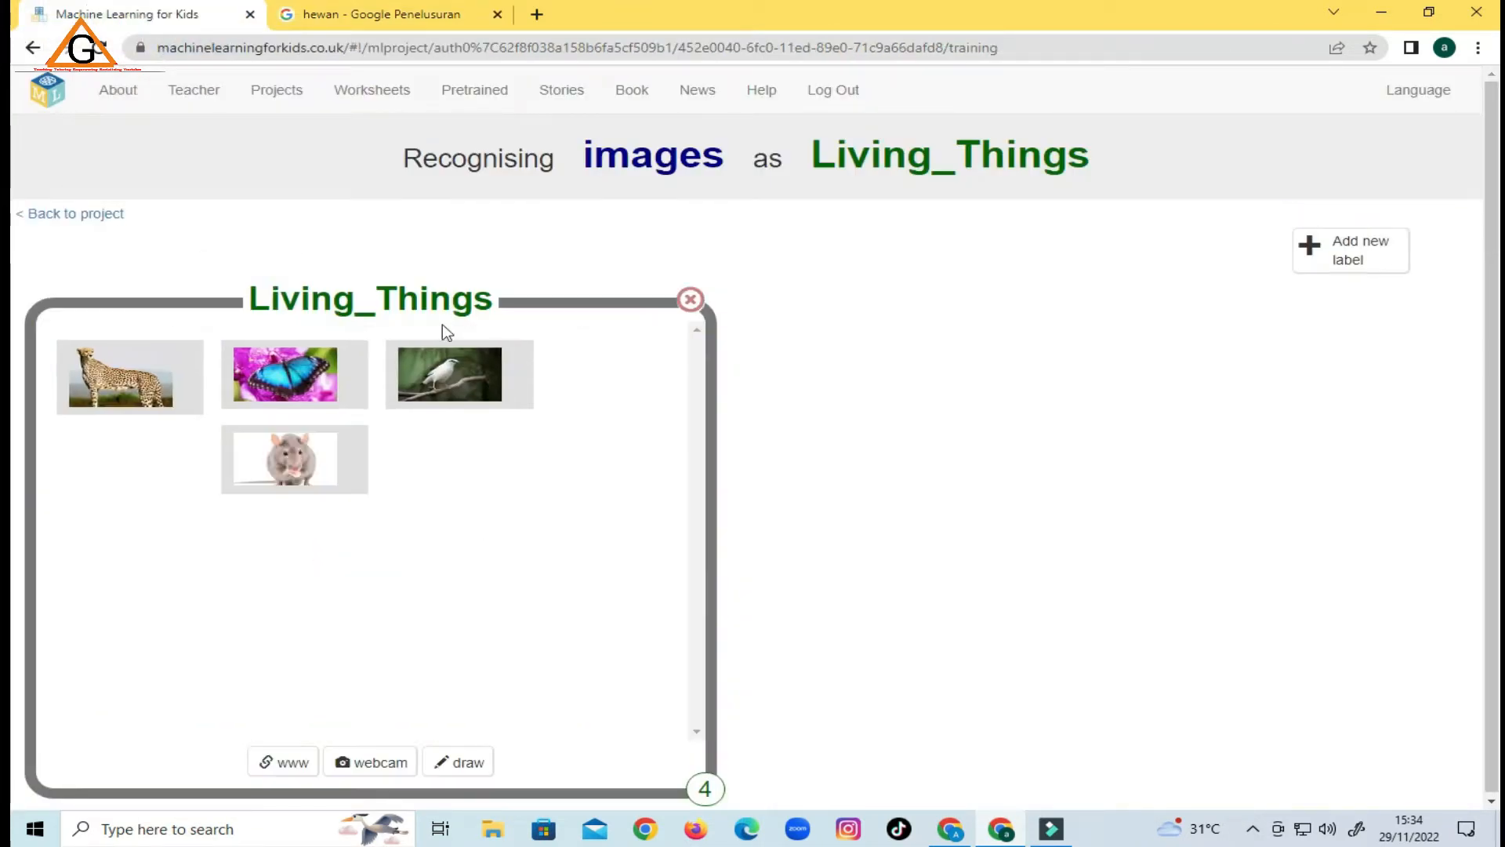
click(430, 13)
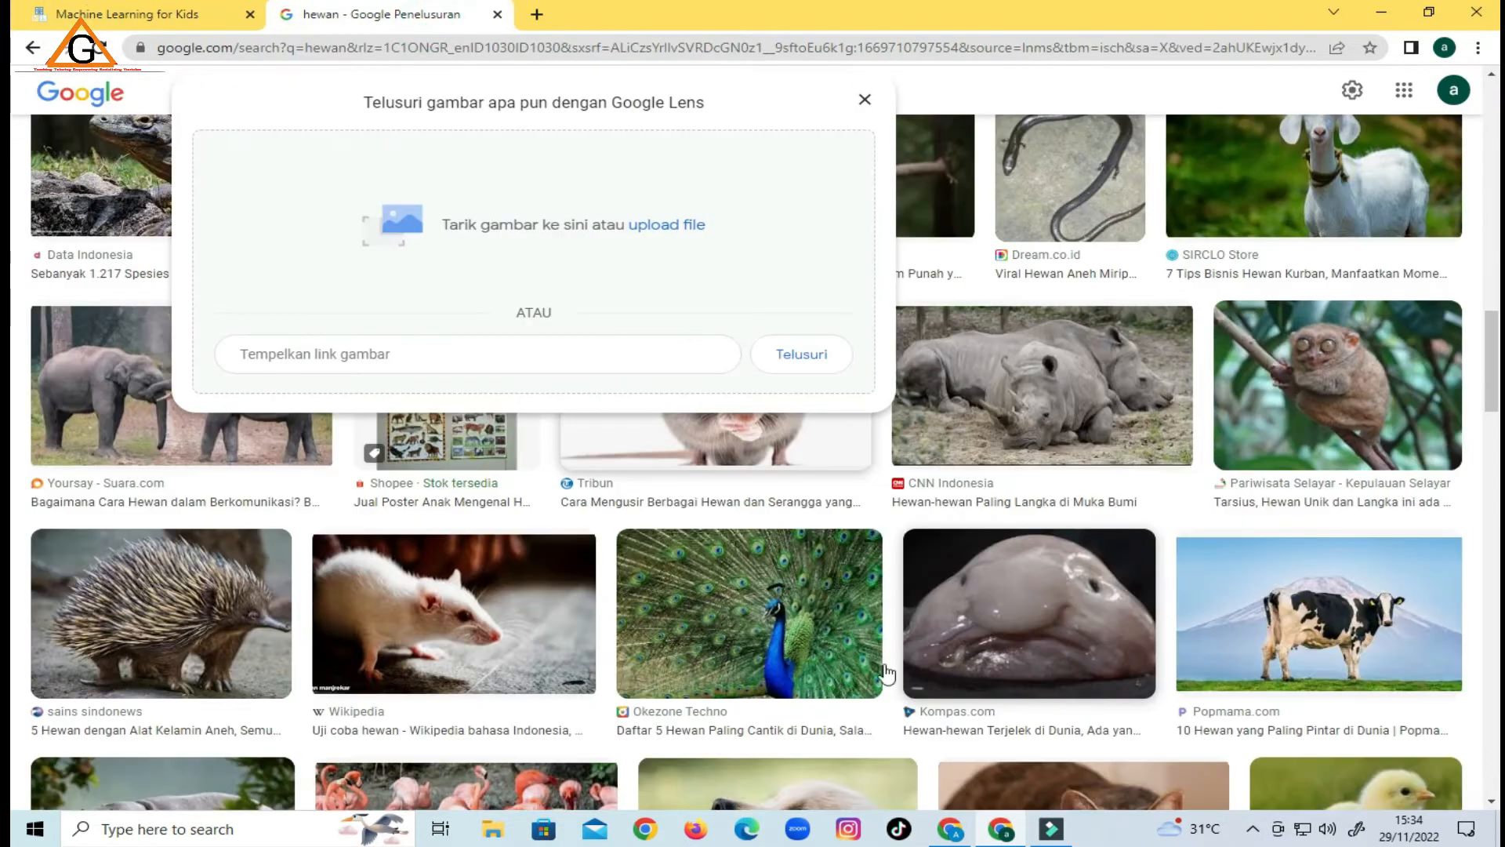
scroll(1278, 637, down, 2)
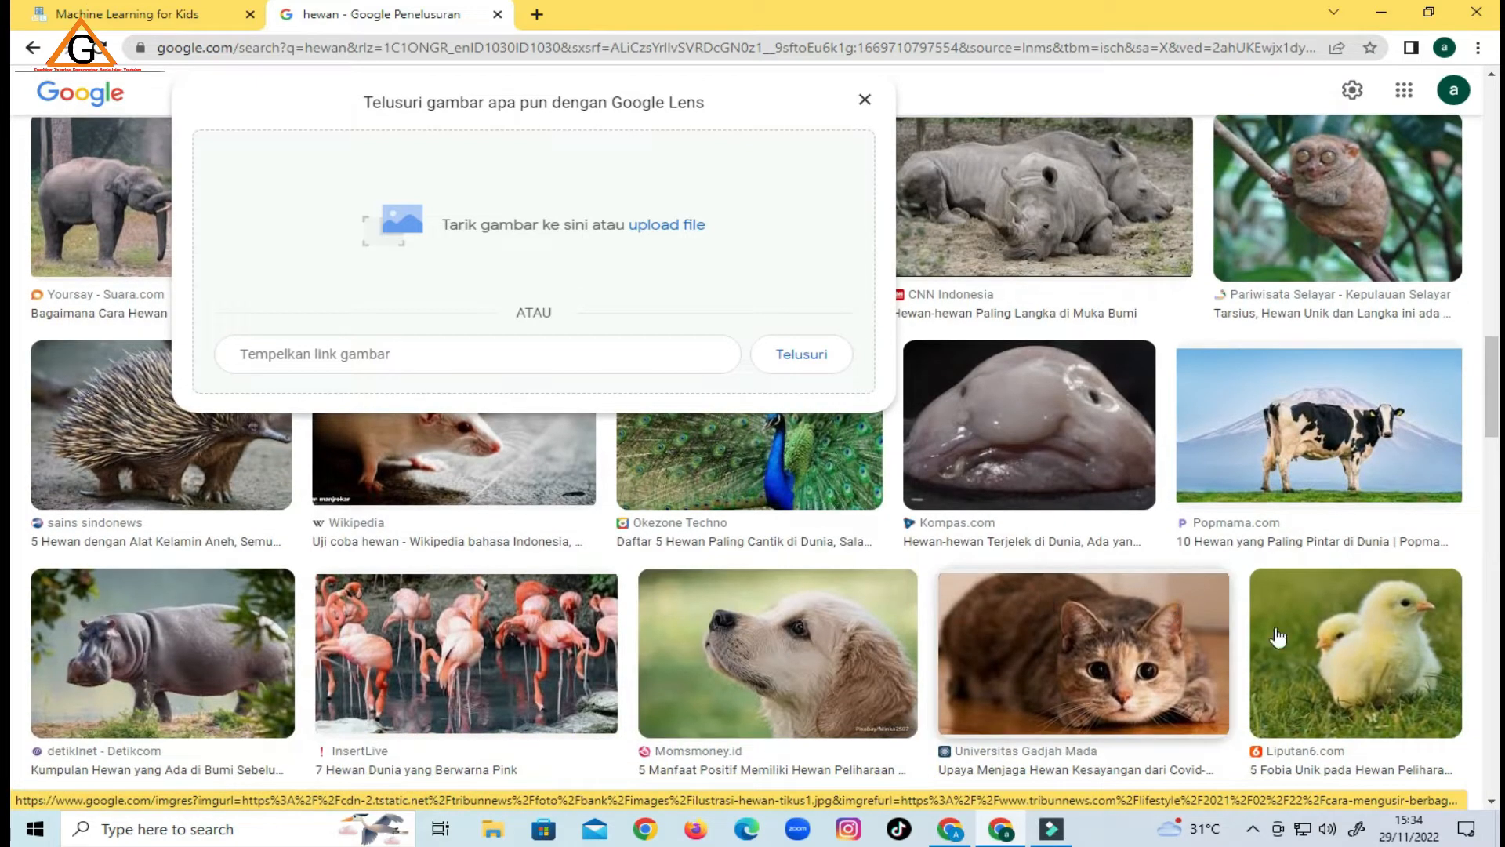
drag(1082, 658, 389, 544)
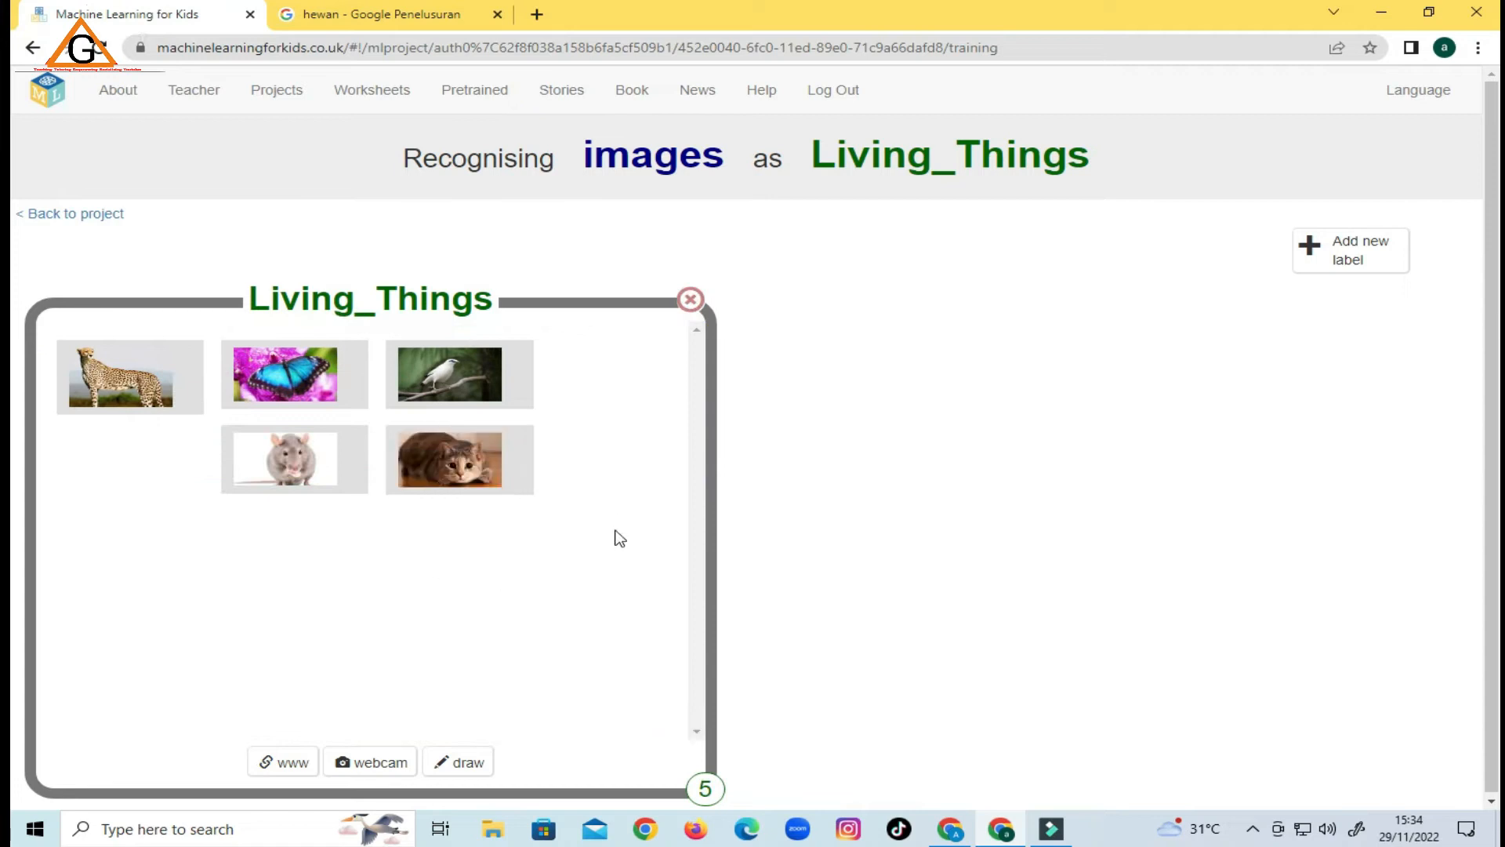
Add the picture of the two yellow chicks on grass from the "hewan" image results to the Living_Things bucket.
click(447, 11)
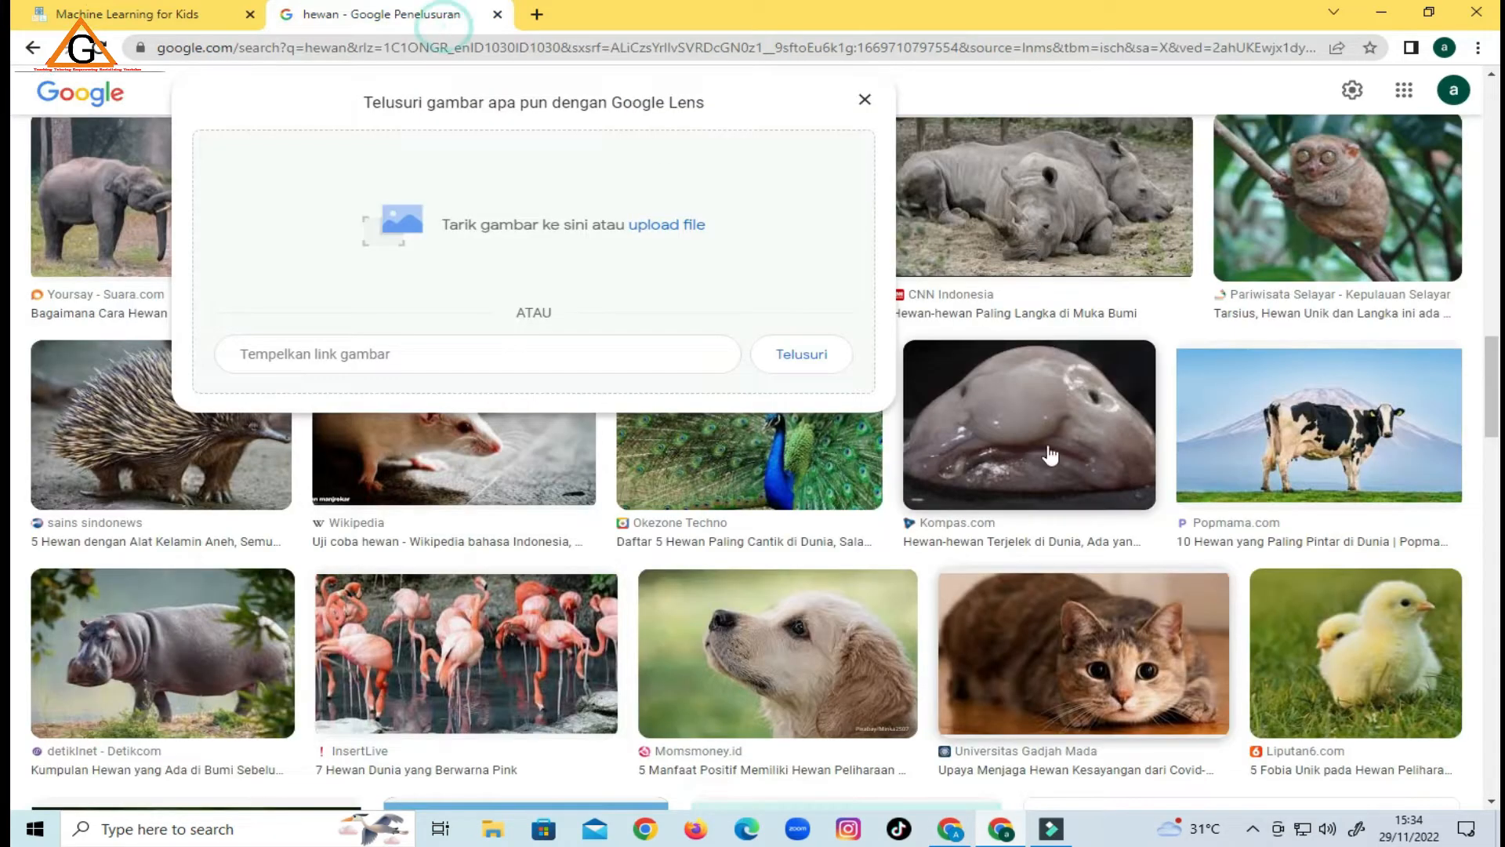
scroll(858, 572, down, 3)
scroll(564, 600, down, 2)
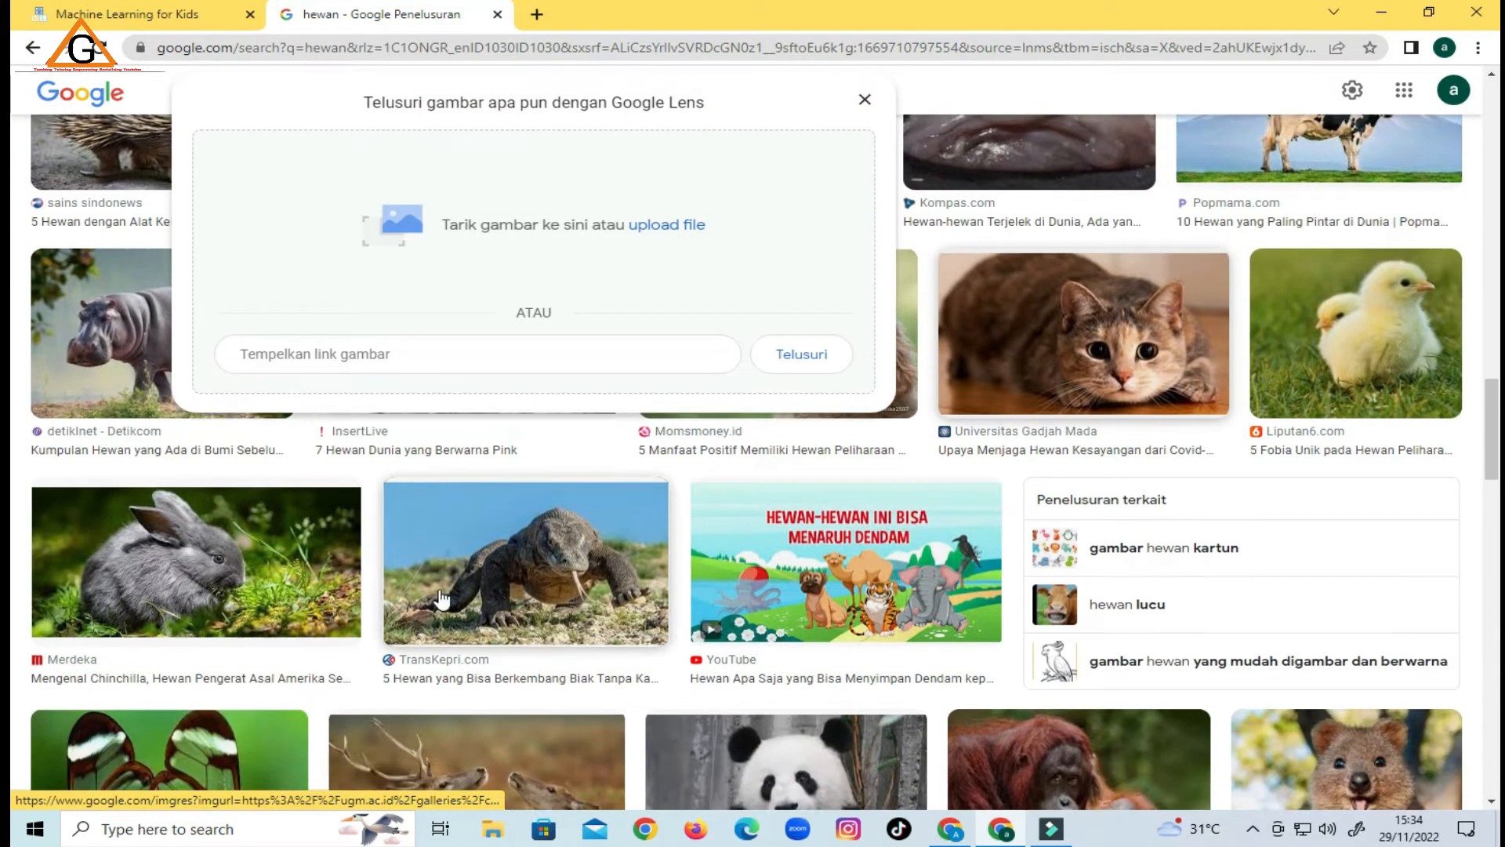
scroll(1187, 520, up, 3)
click(1410, 477)
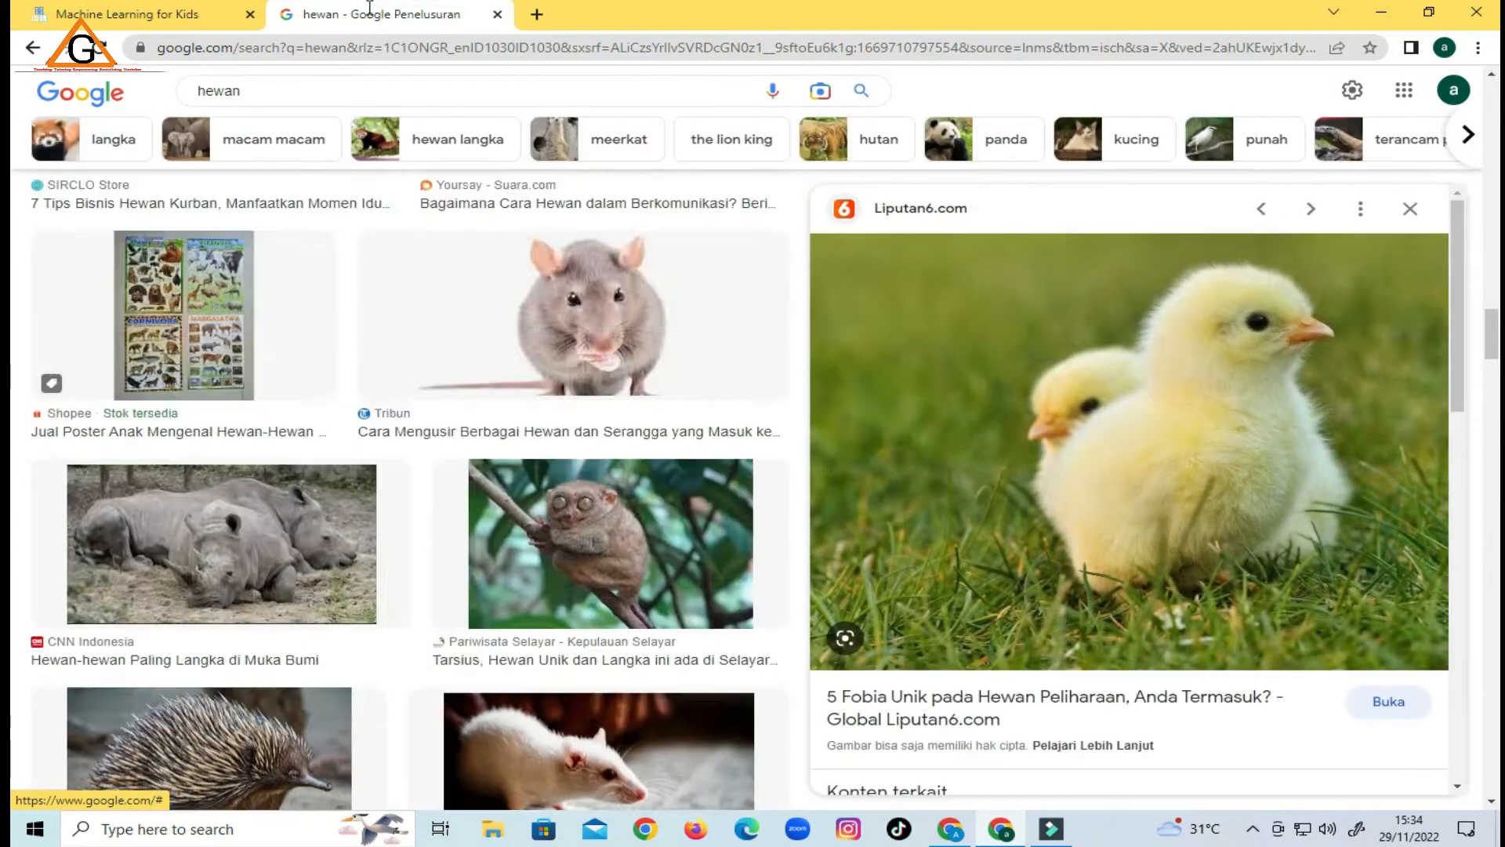
drag(1147, 421, 217, 545)
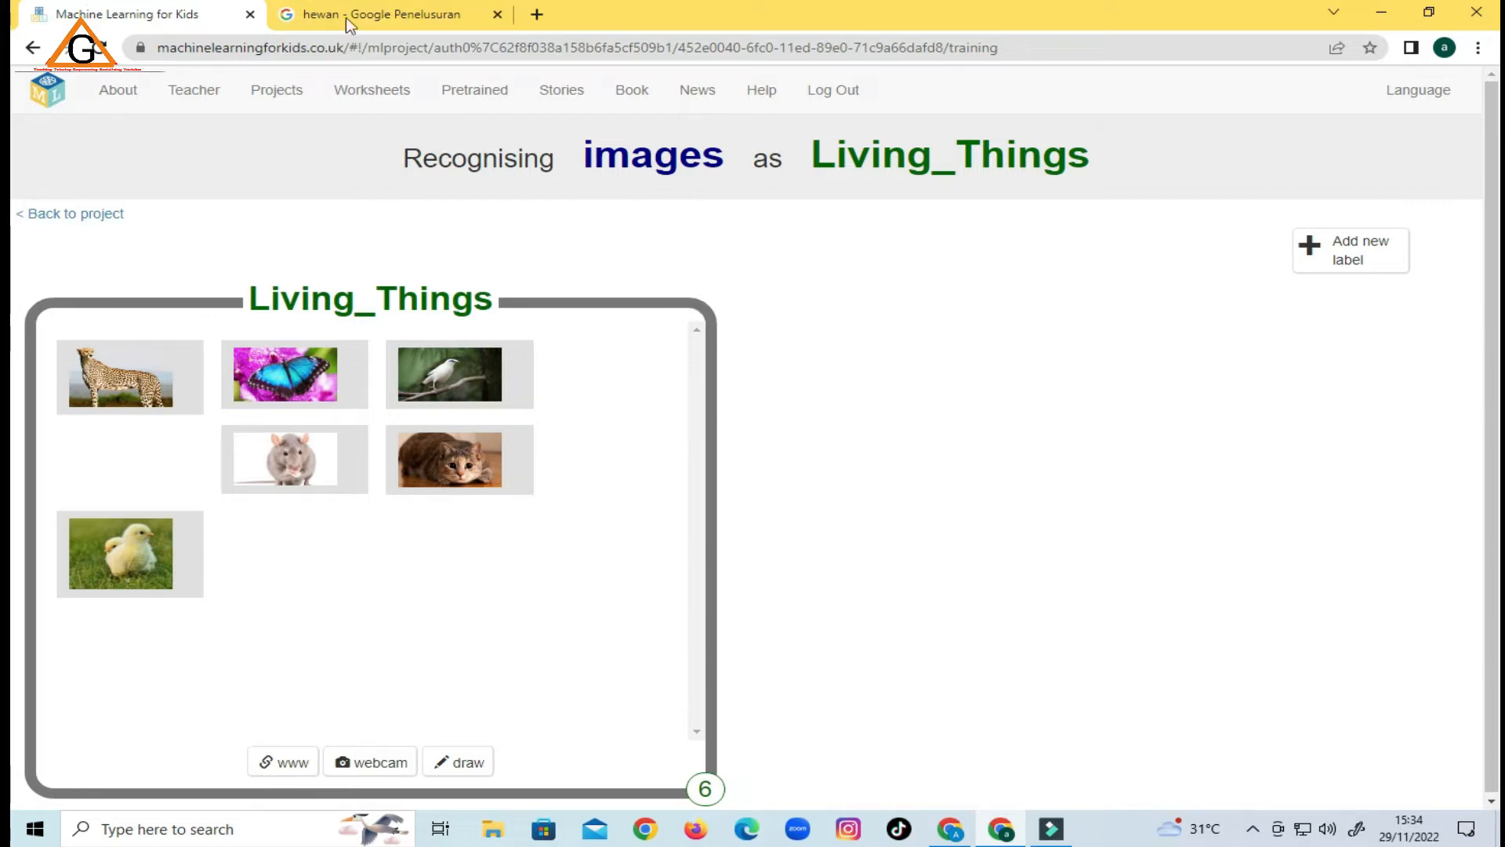
Add the picture of the two elephants facing each other from the image results to the Living_Things bucket.
click(422, 9)
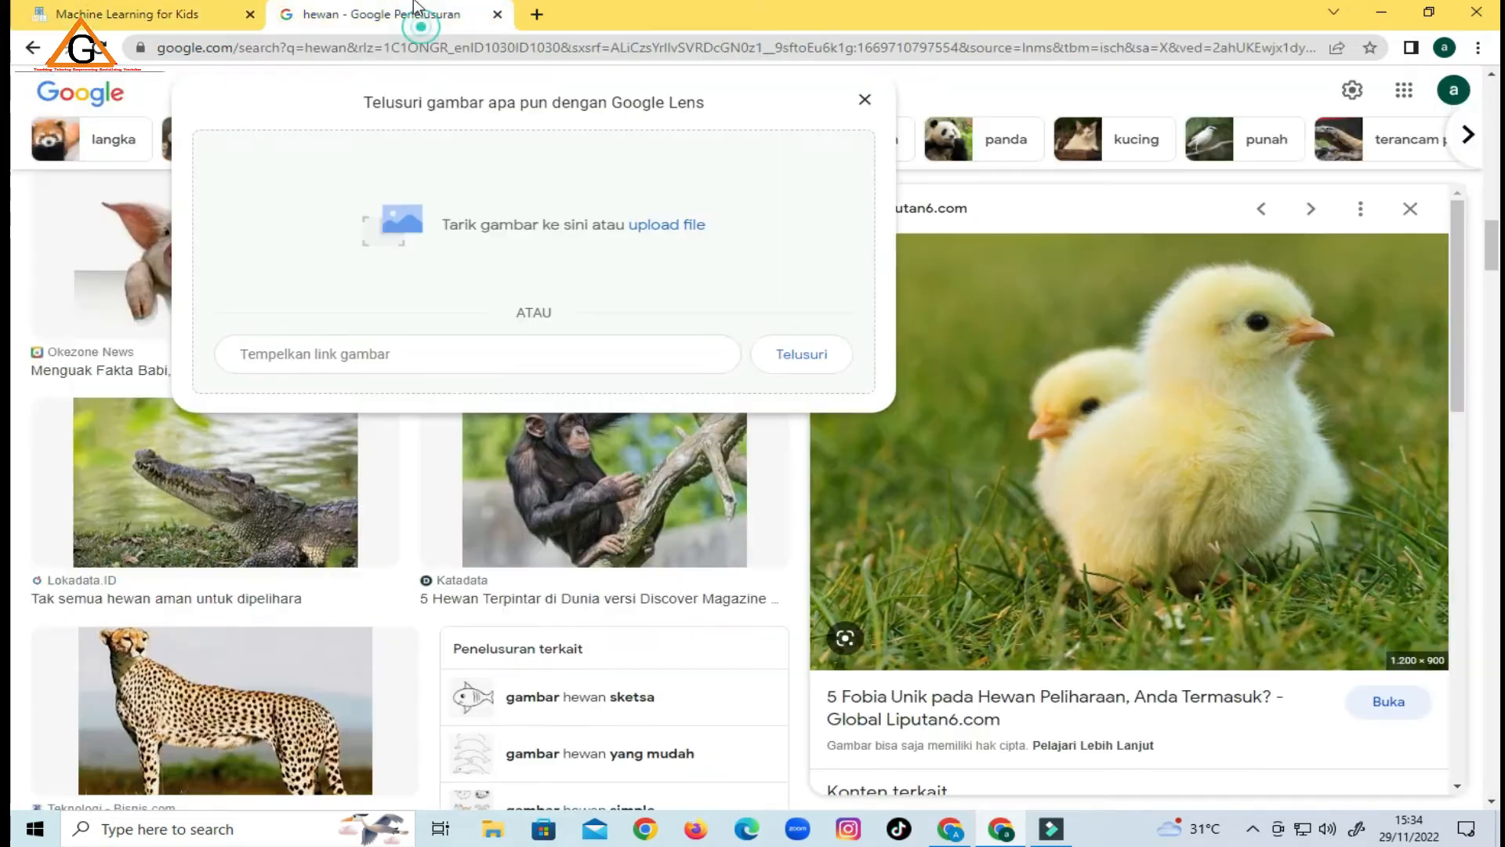
scroll(848, 494, down, 5)
scroll(596, 705, down, 3)
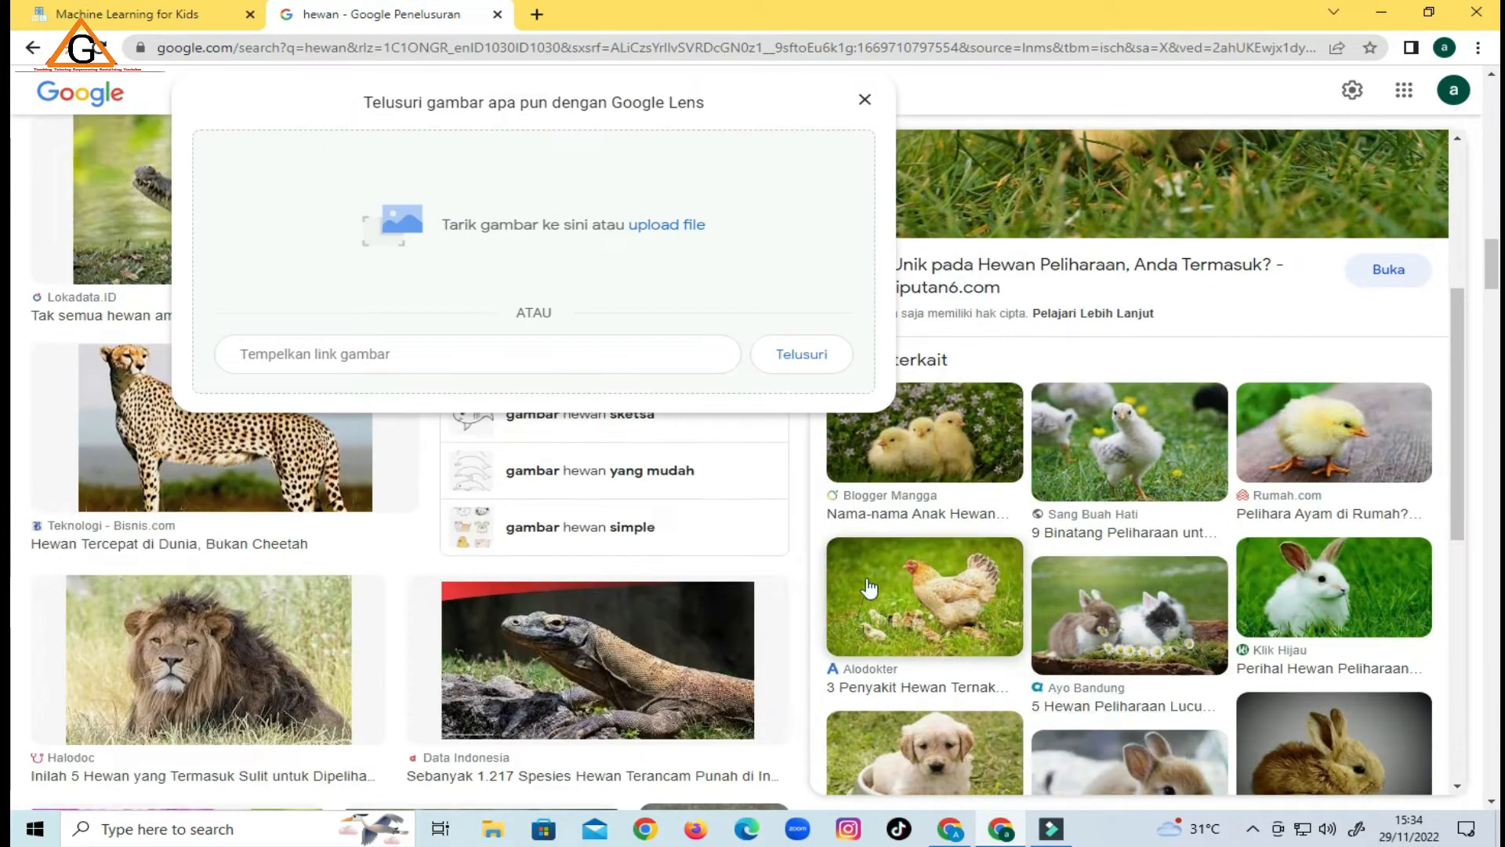
scroll(969, 631, down, 1)
scroll(969, 631, down, 6)
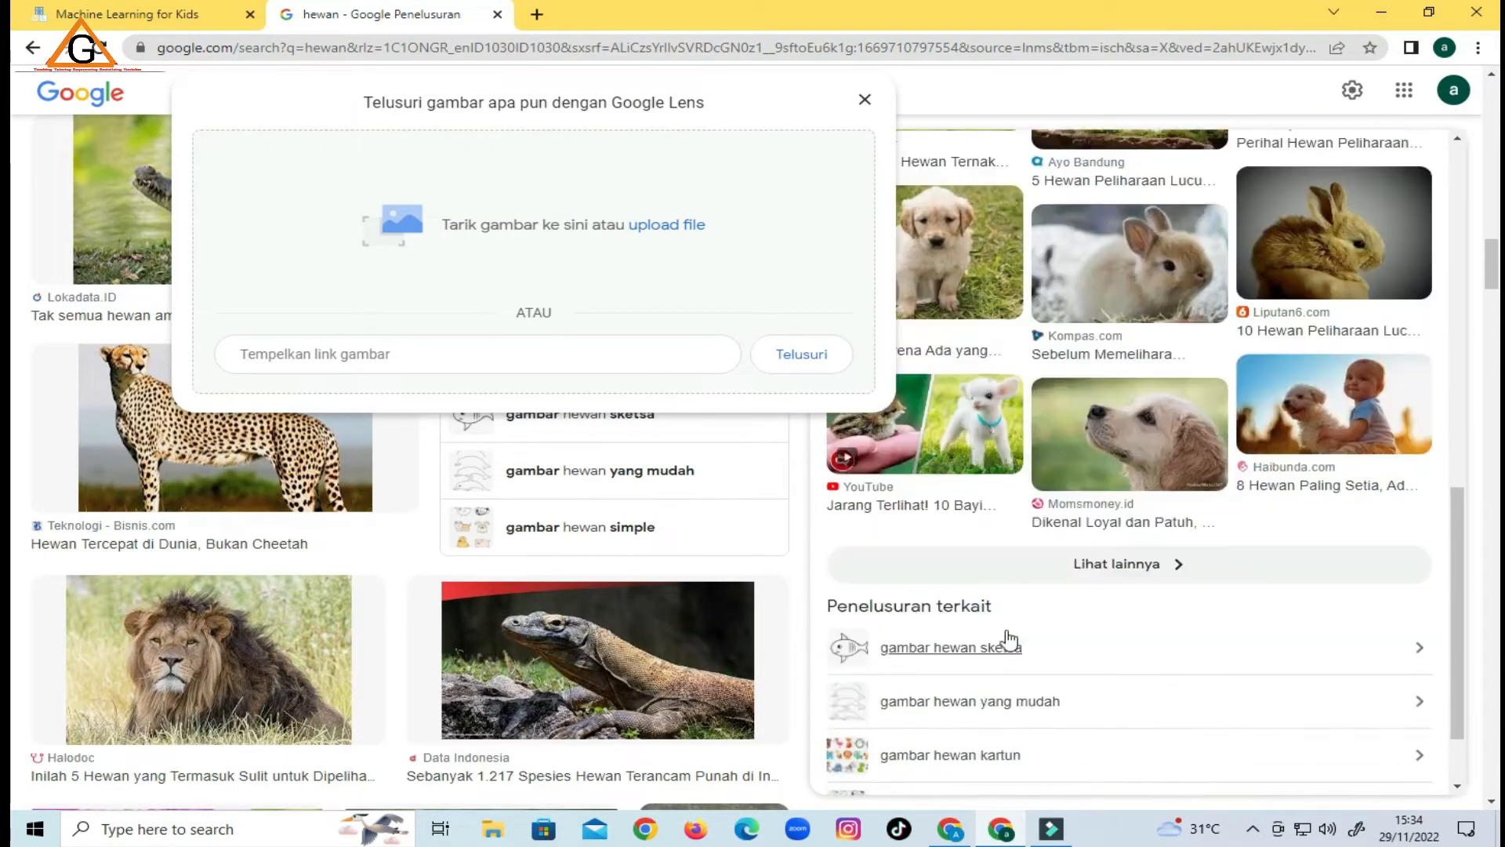
scroll(958, 630, down, 1)
scroll(567, 639, down, 10)
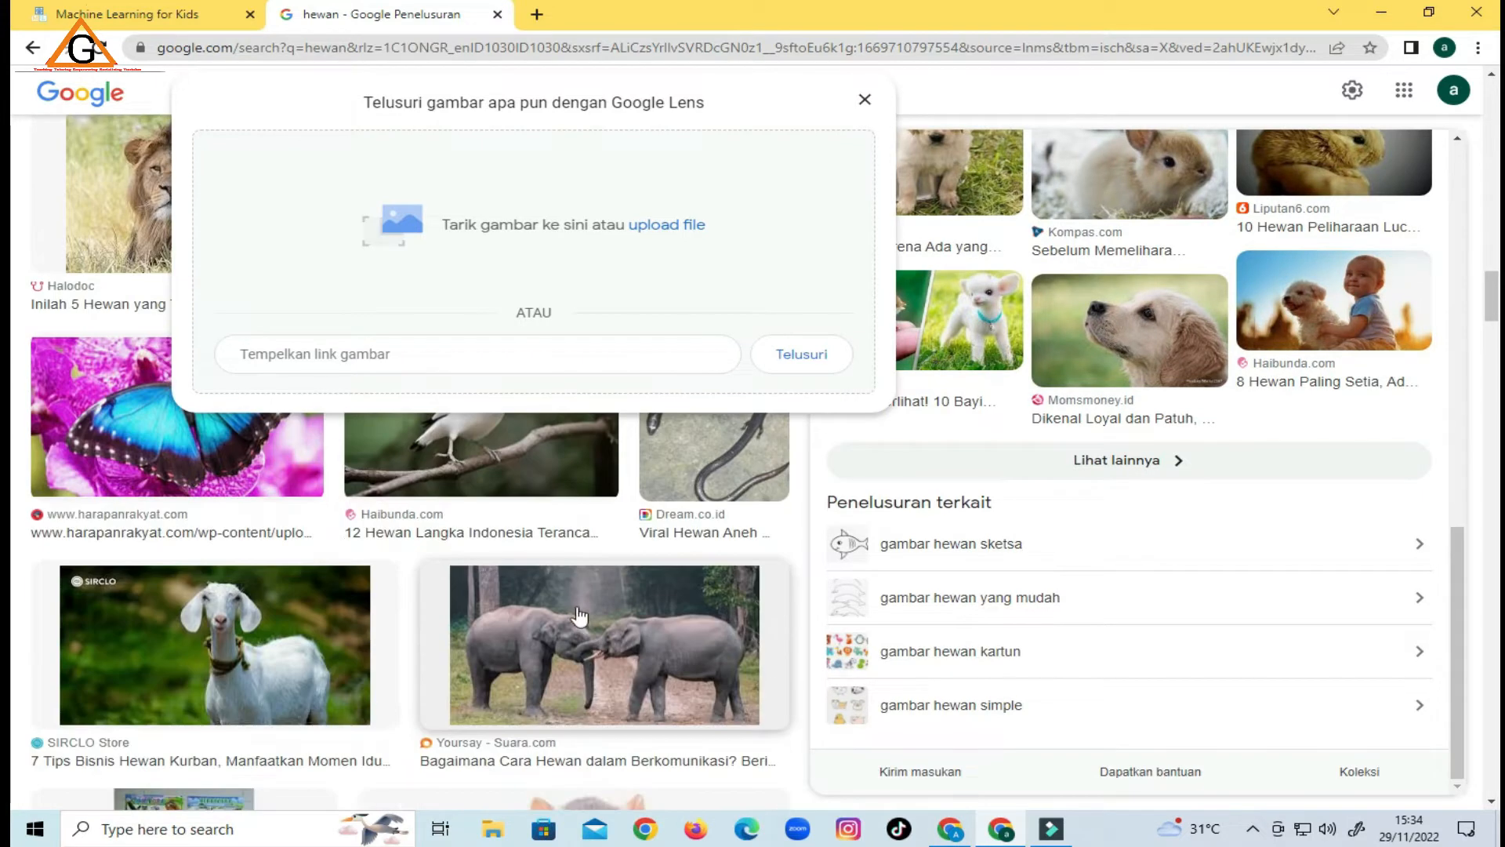
scroll(625, 594, up, 3)
drag(631, 570, 382, 584)
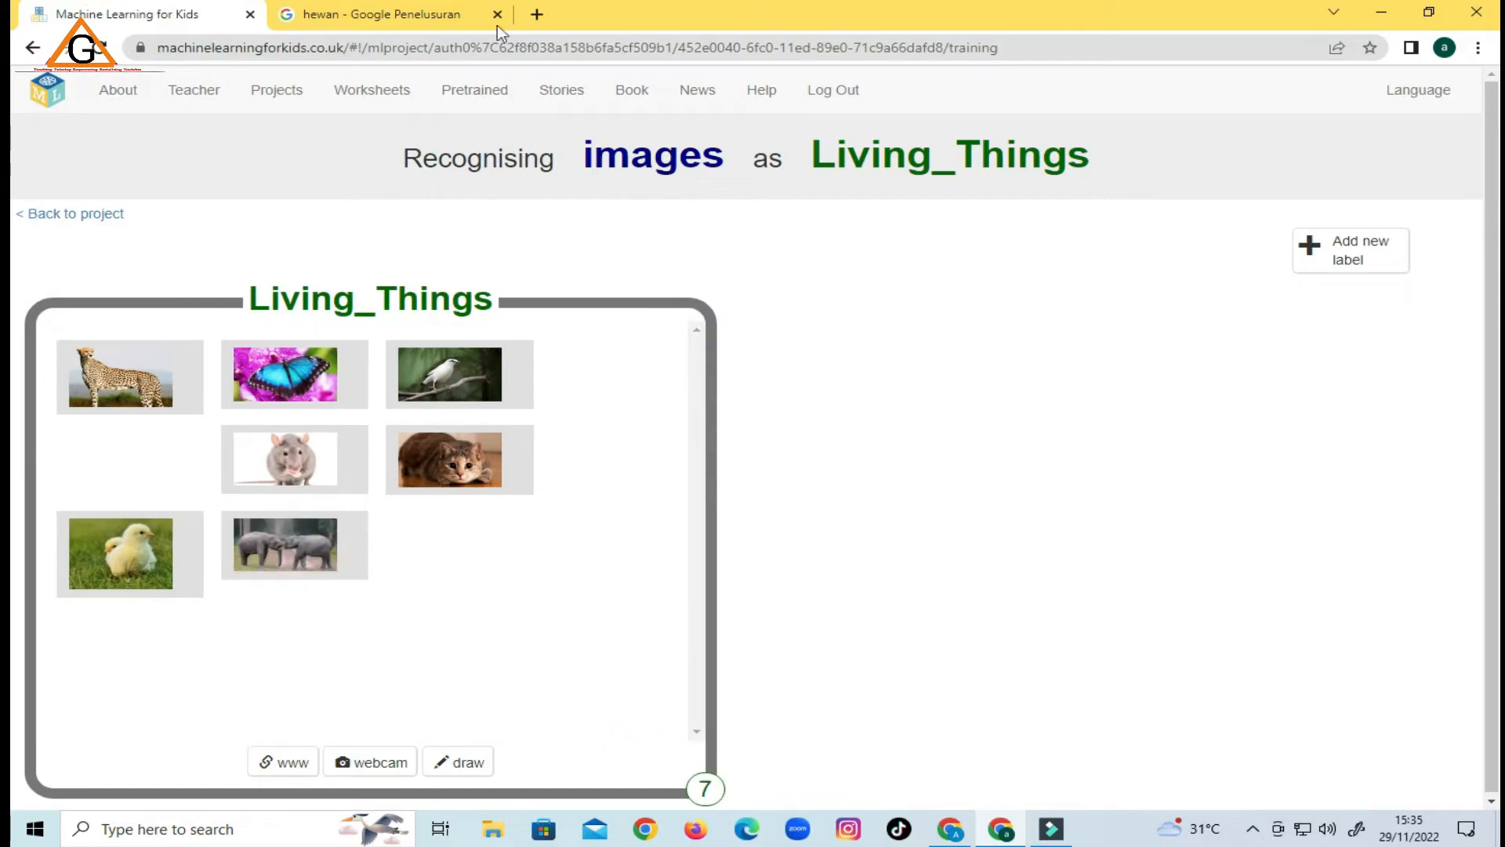
Return to the image results, close the Google Lens upload box and search Google Images for "tumbuhan".
click(395, 11)
scroll(914, 554, down, 1)
scroll(655, 678, down, 10)
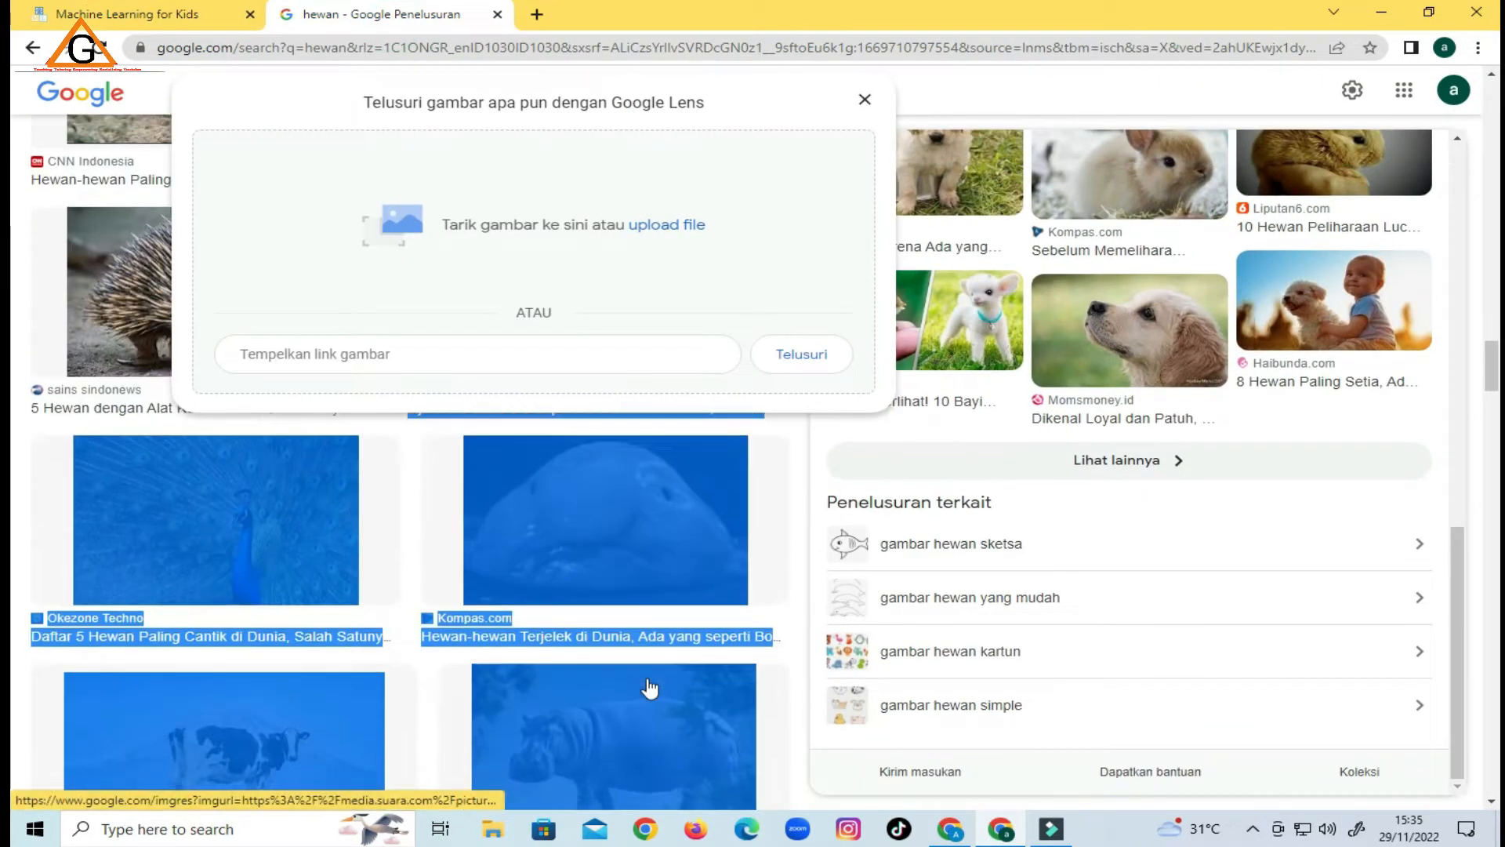
scroll(649, 688, up, 5)
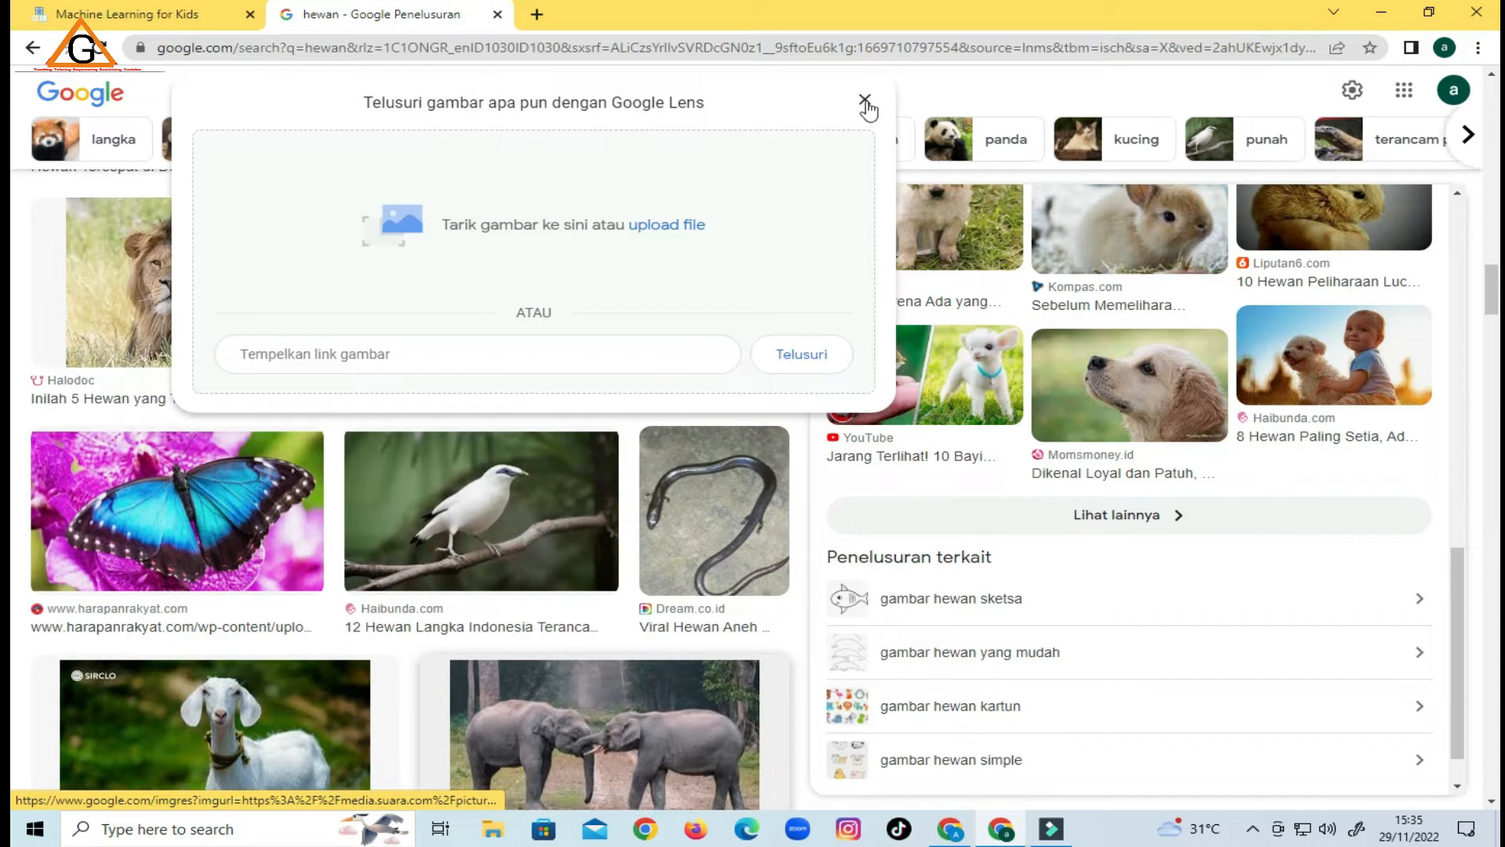
click(866, 104)
click(447, 110)
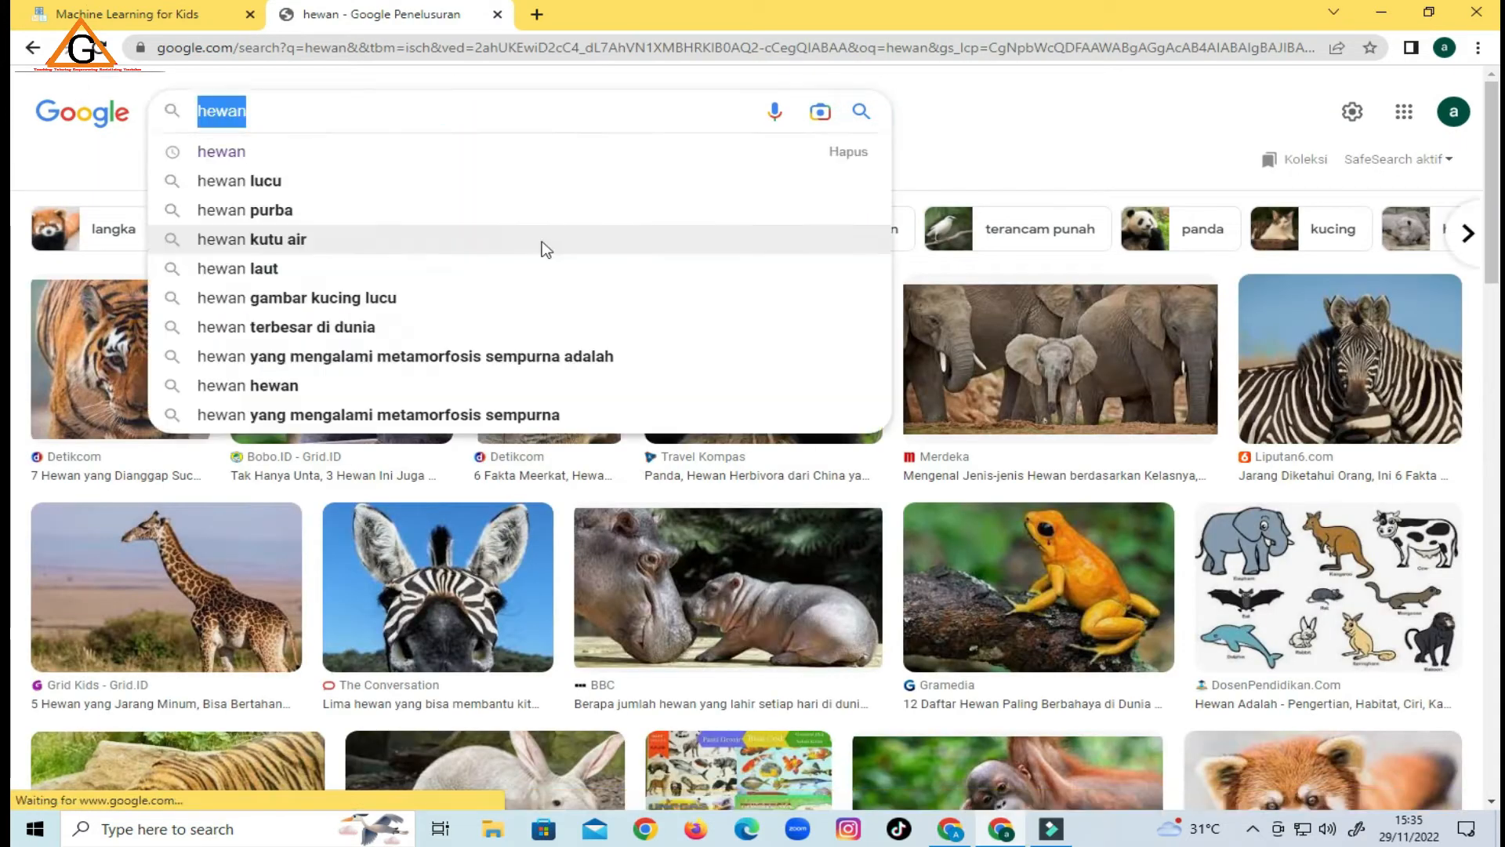
text(tumbuhan)
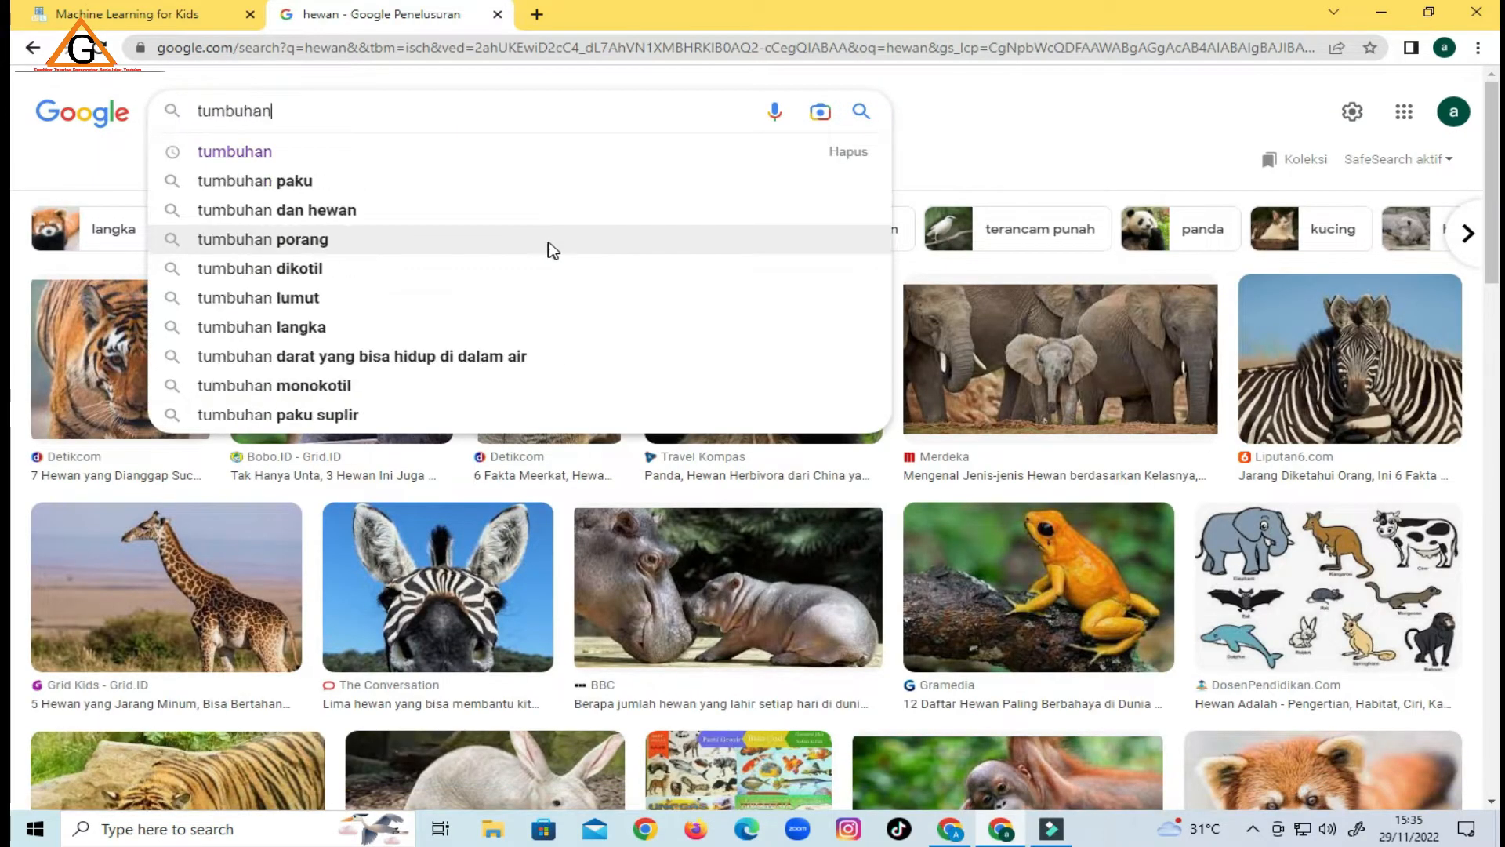
key(Return)
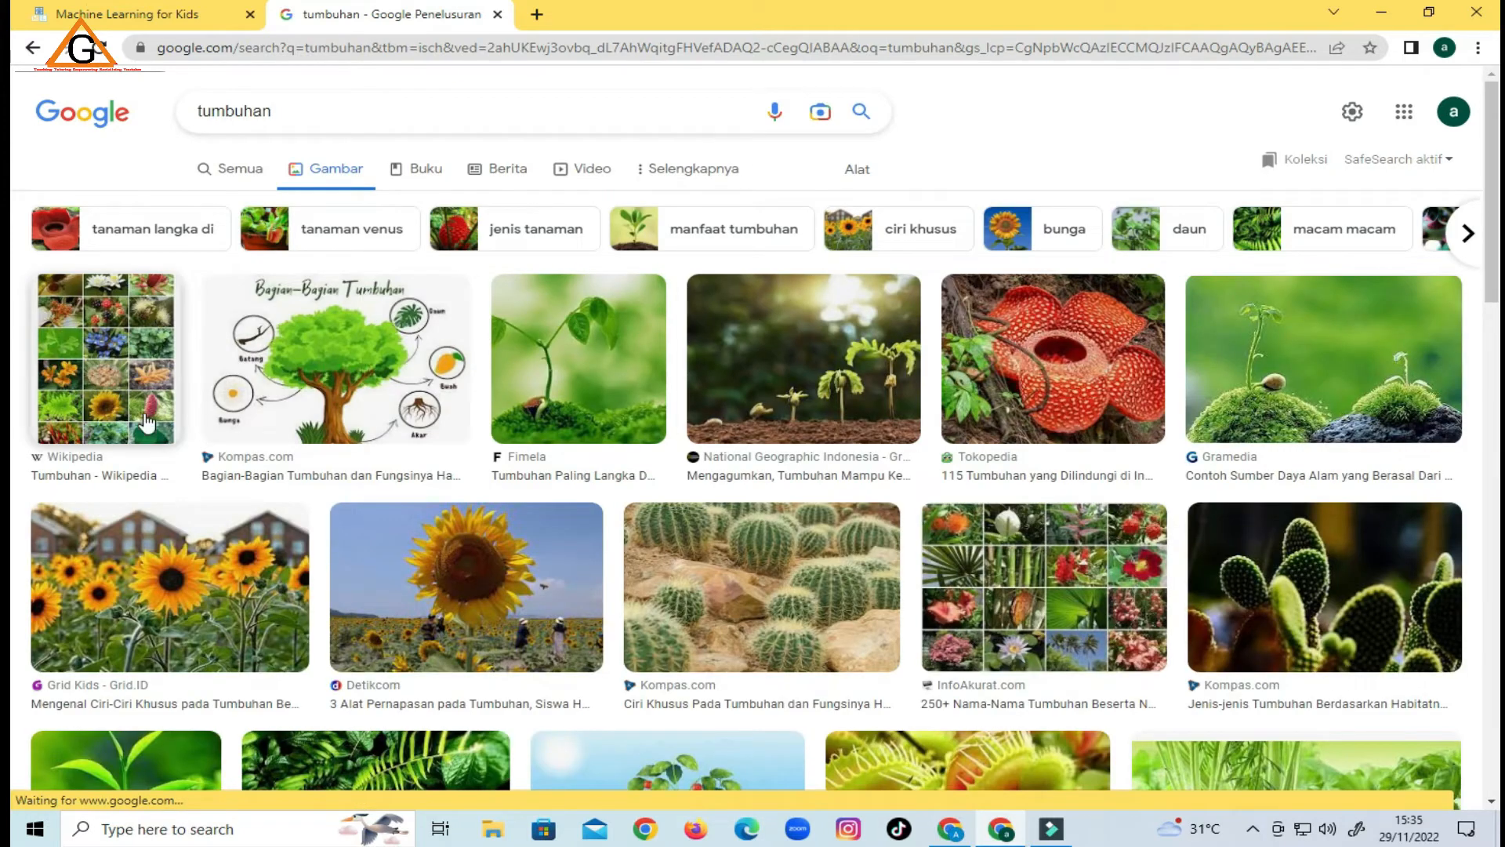
Add the illustration of several fruit trees and shrubs from the plant image results to the Living_Things bucket.
scroll(146, 423, down, 6)
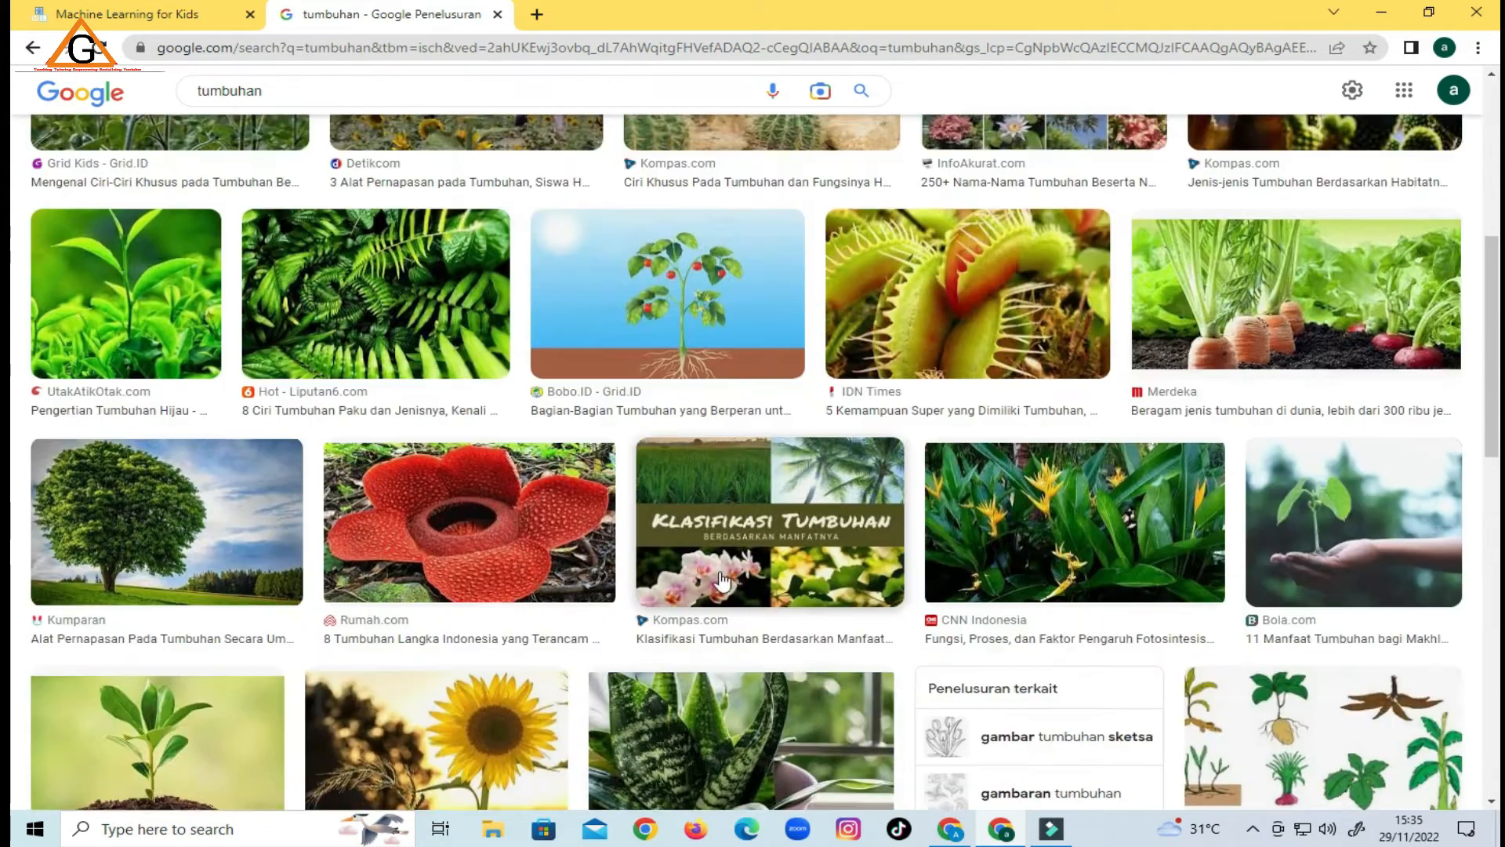
scroll(722, 580, down, 11)
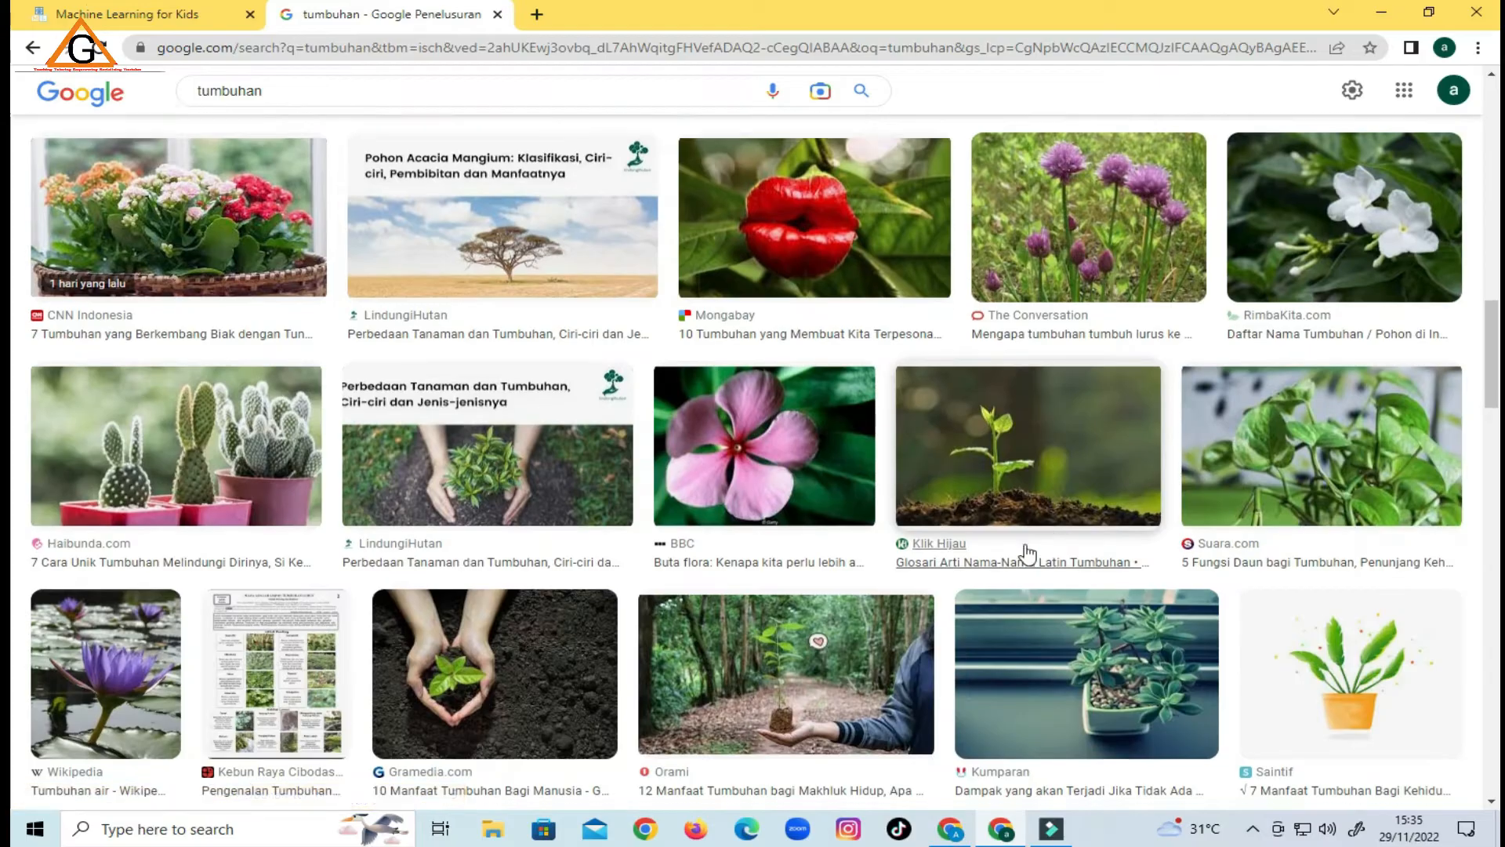
scroll(1028, 553, down, 4)
scroll(1021, 440, up, 3)
scroll(1050, 480, down, 14)
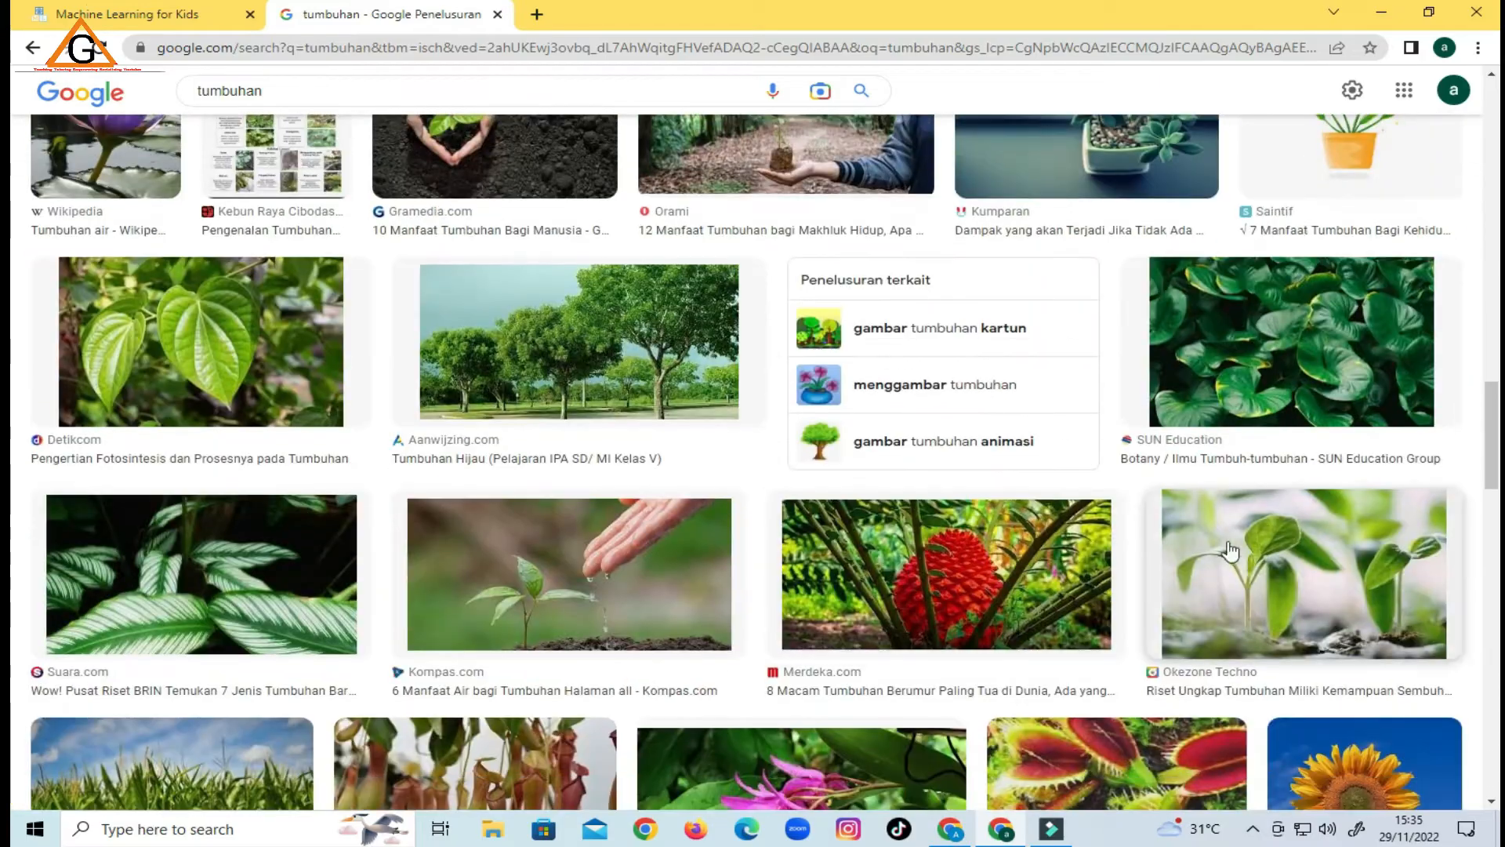
scroll(1354, 511, down, 12)
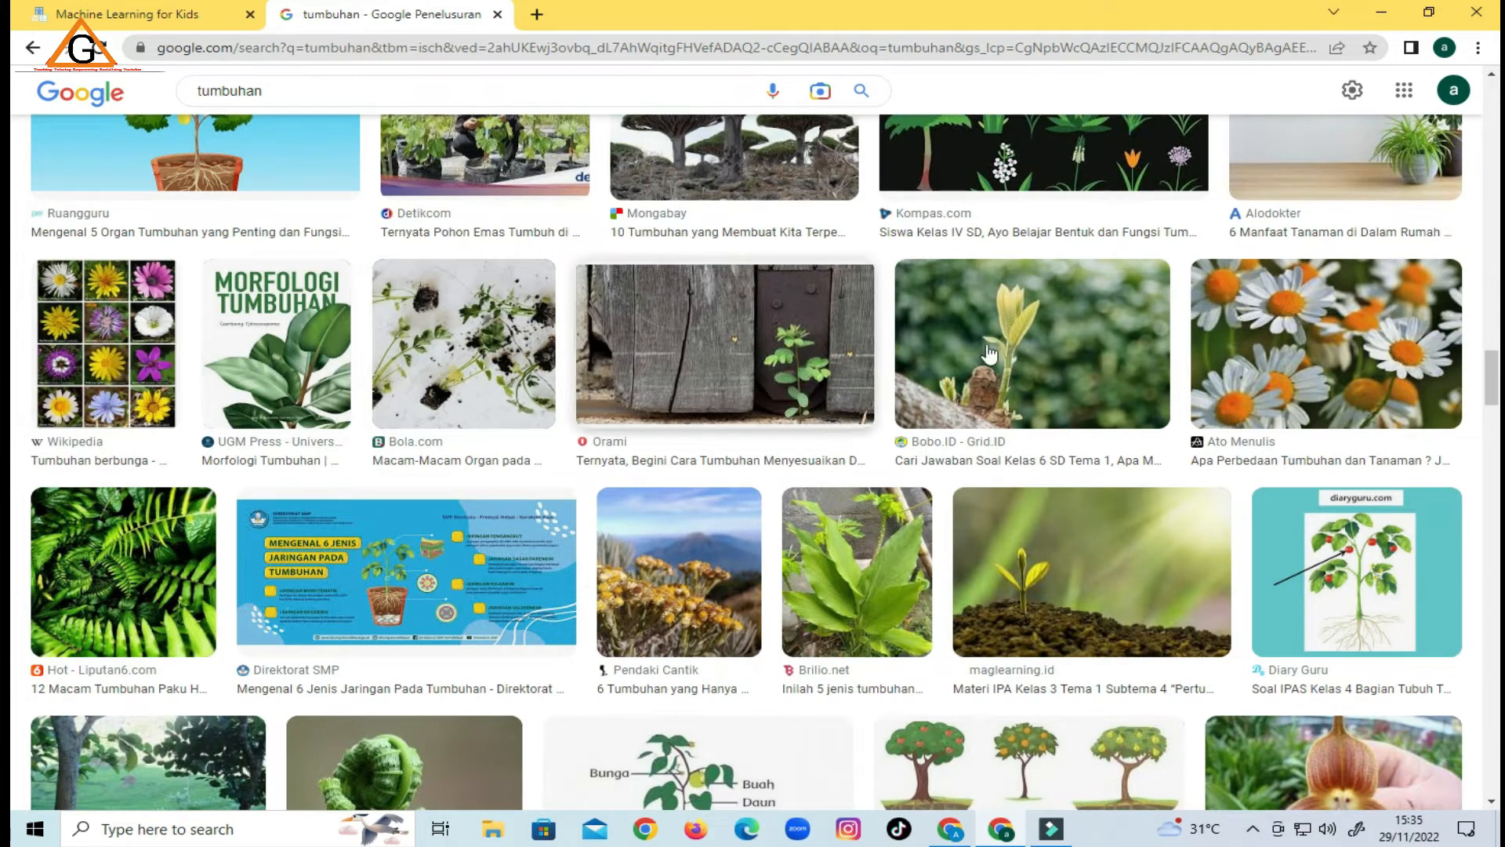
scroll(1333, 344, down, 5)
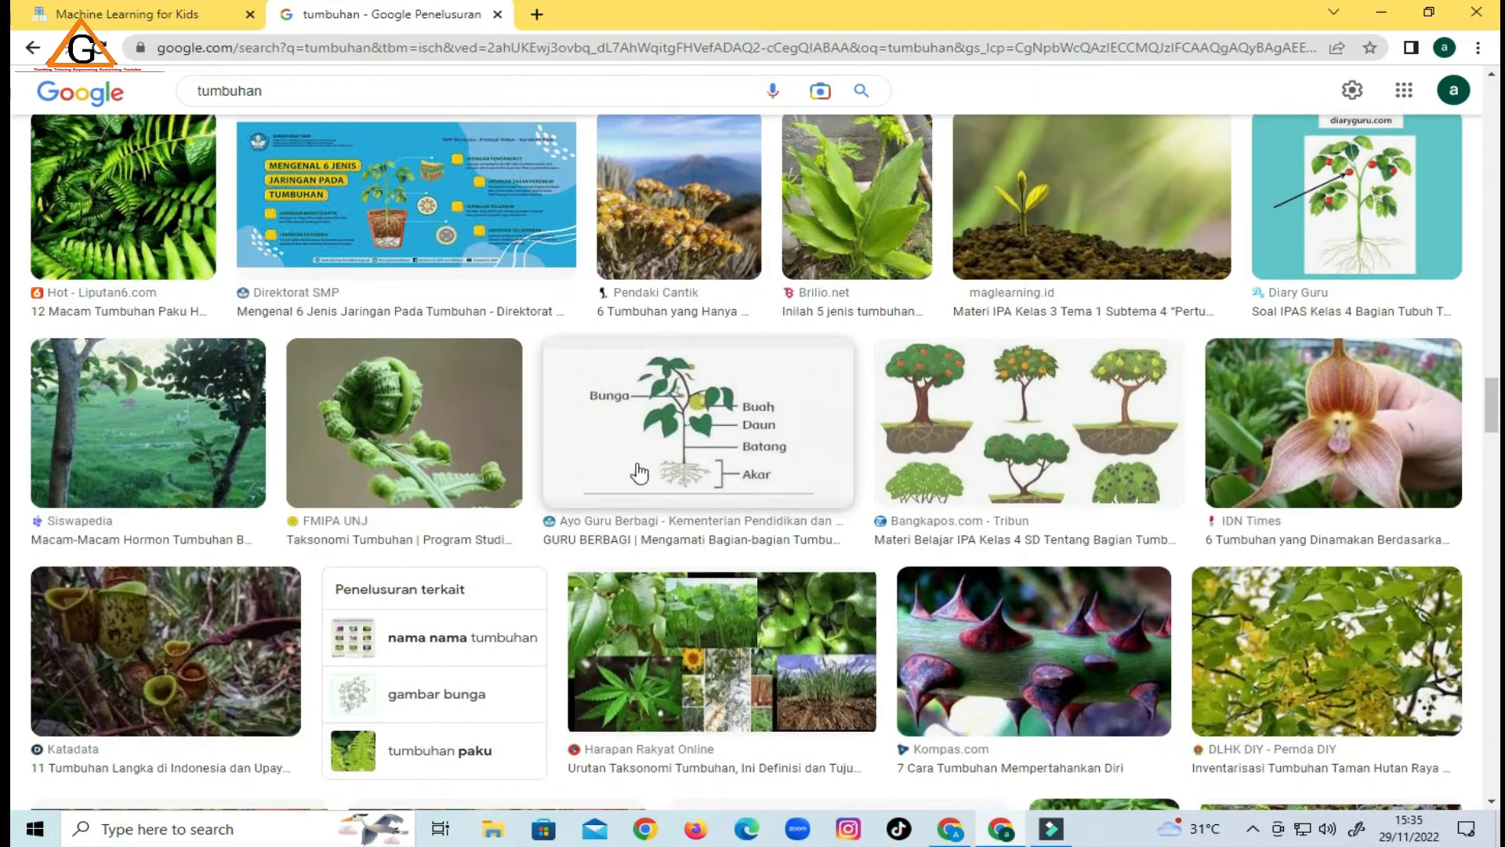
drag(1096, 427, 513, 590)
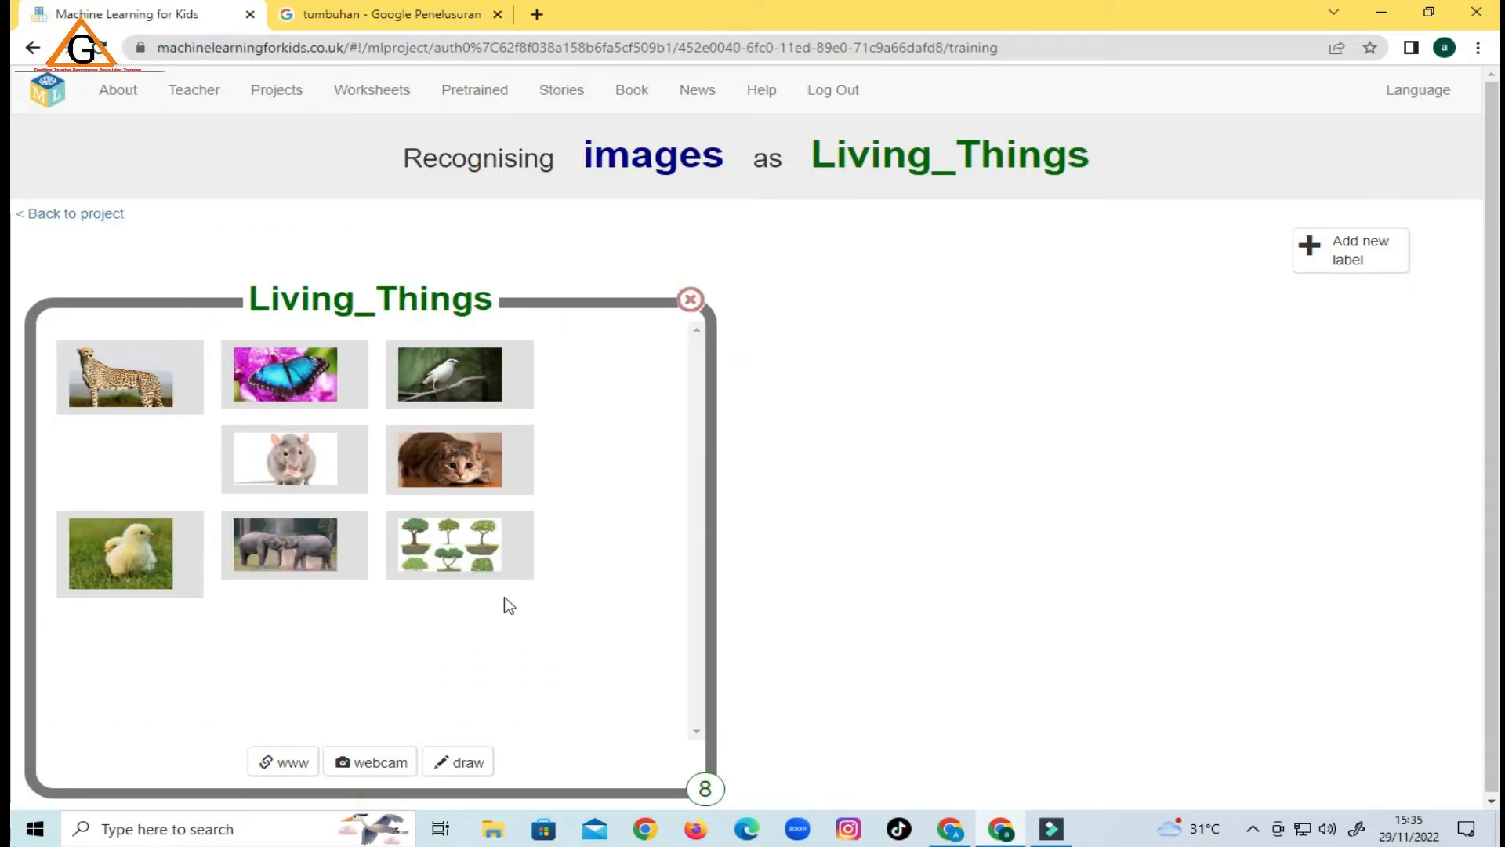
Add the picture of the pink water lilies from the plant image results to the Living_Things bucket.
click(366, 10)
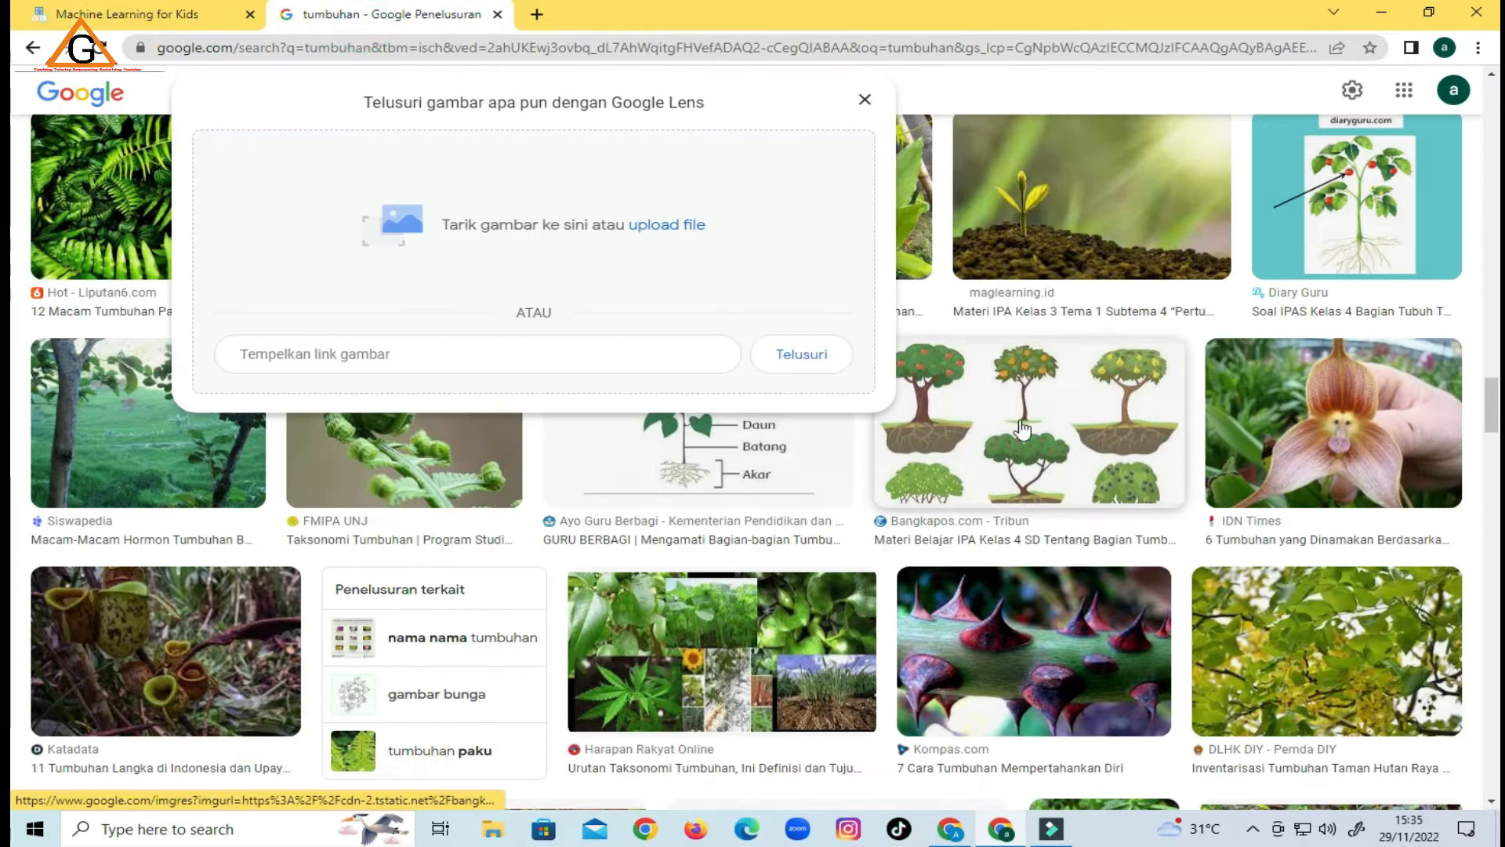
scroll(954, 581, down, 2)
scroll(953, 580, down, 7)
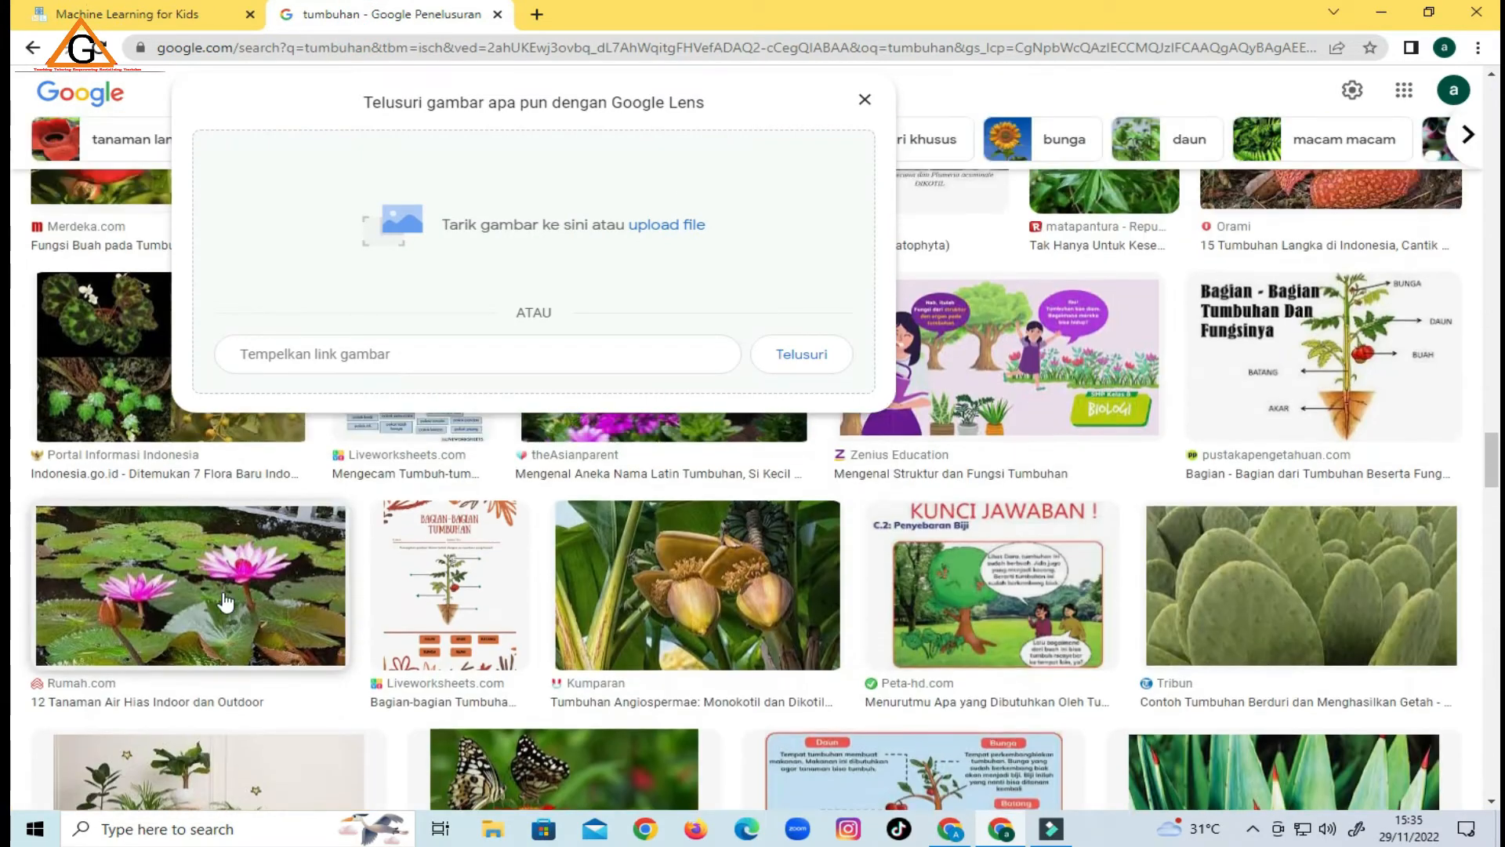
drag(225, 601, 416, 684)
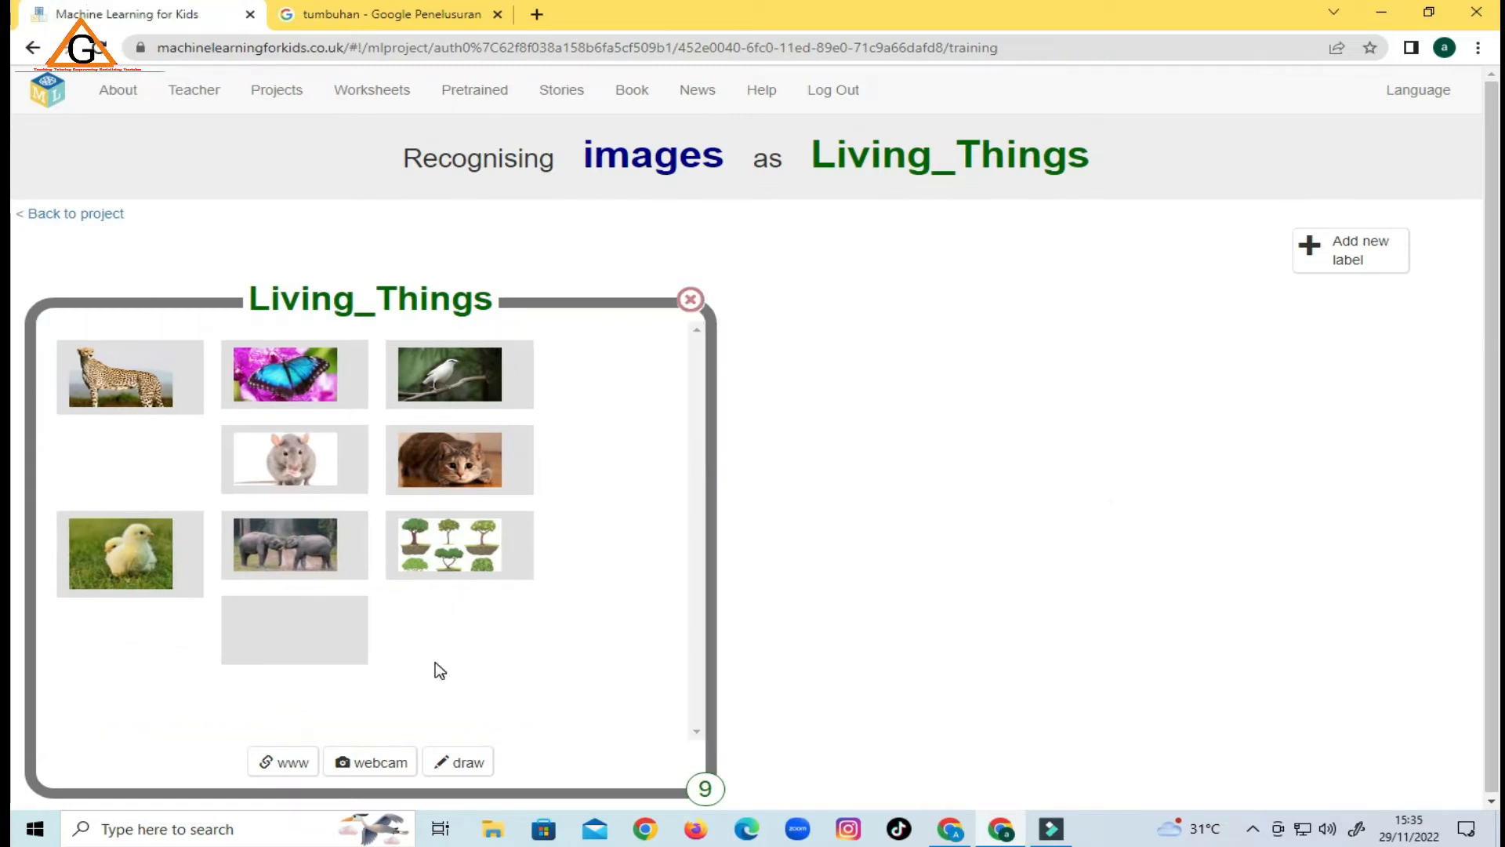
Return to the image results, close the Google Lens upload box and search Google Images for "manusia".
click(445, 10)
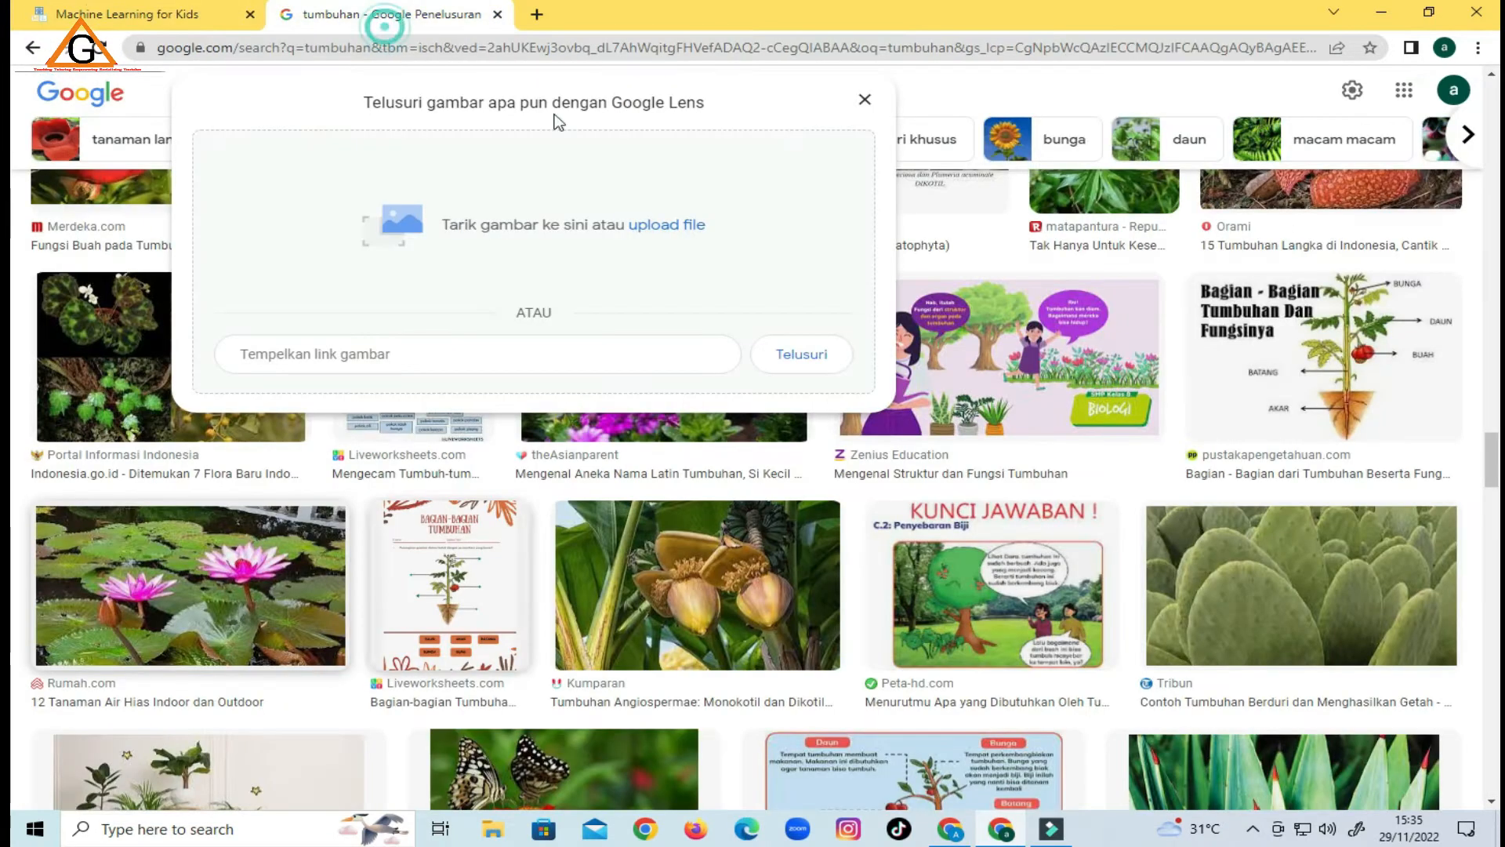
scroll(555, 149, up, 5)
click(862, 98)
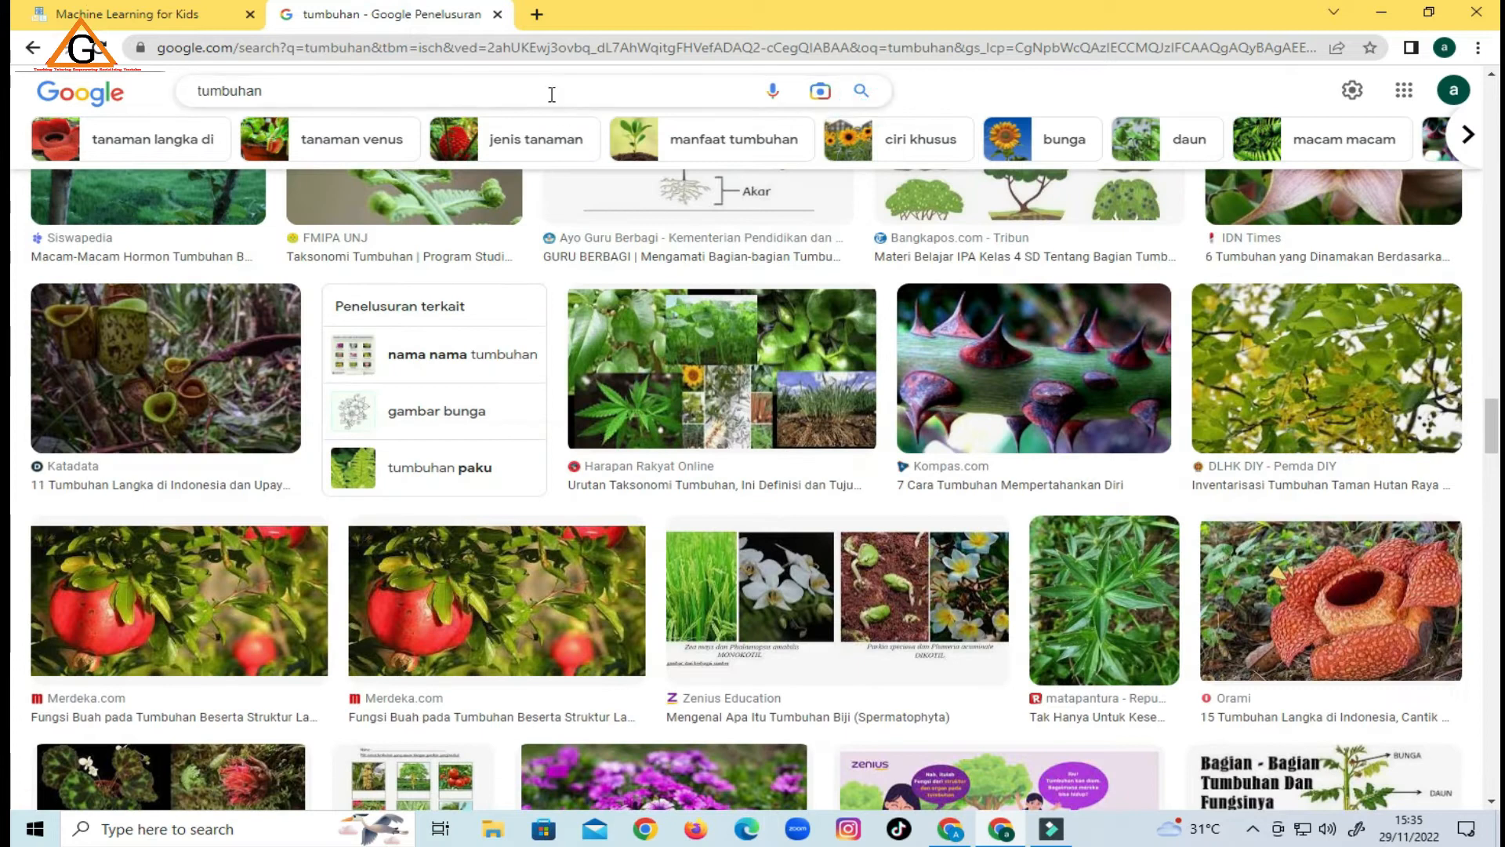
double_click(549, 92)
text(manusia)
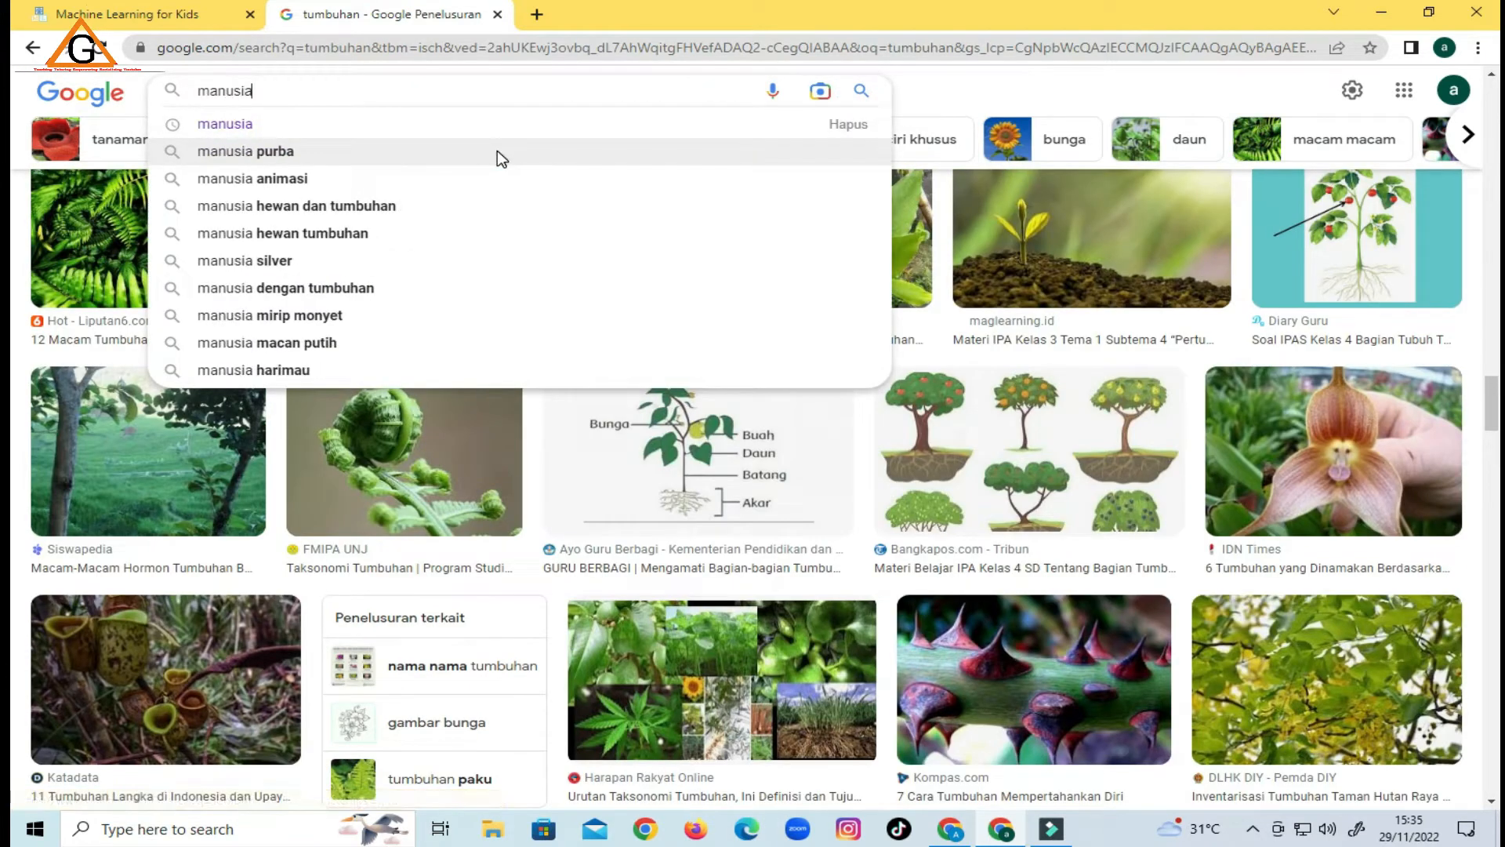
key(Return)
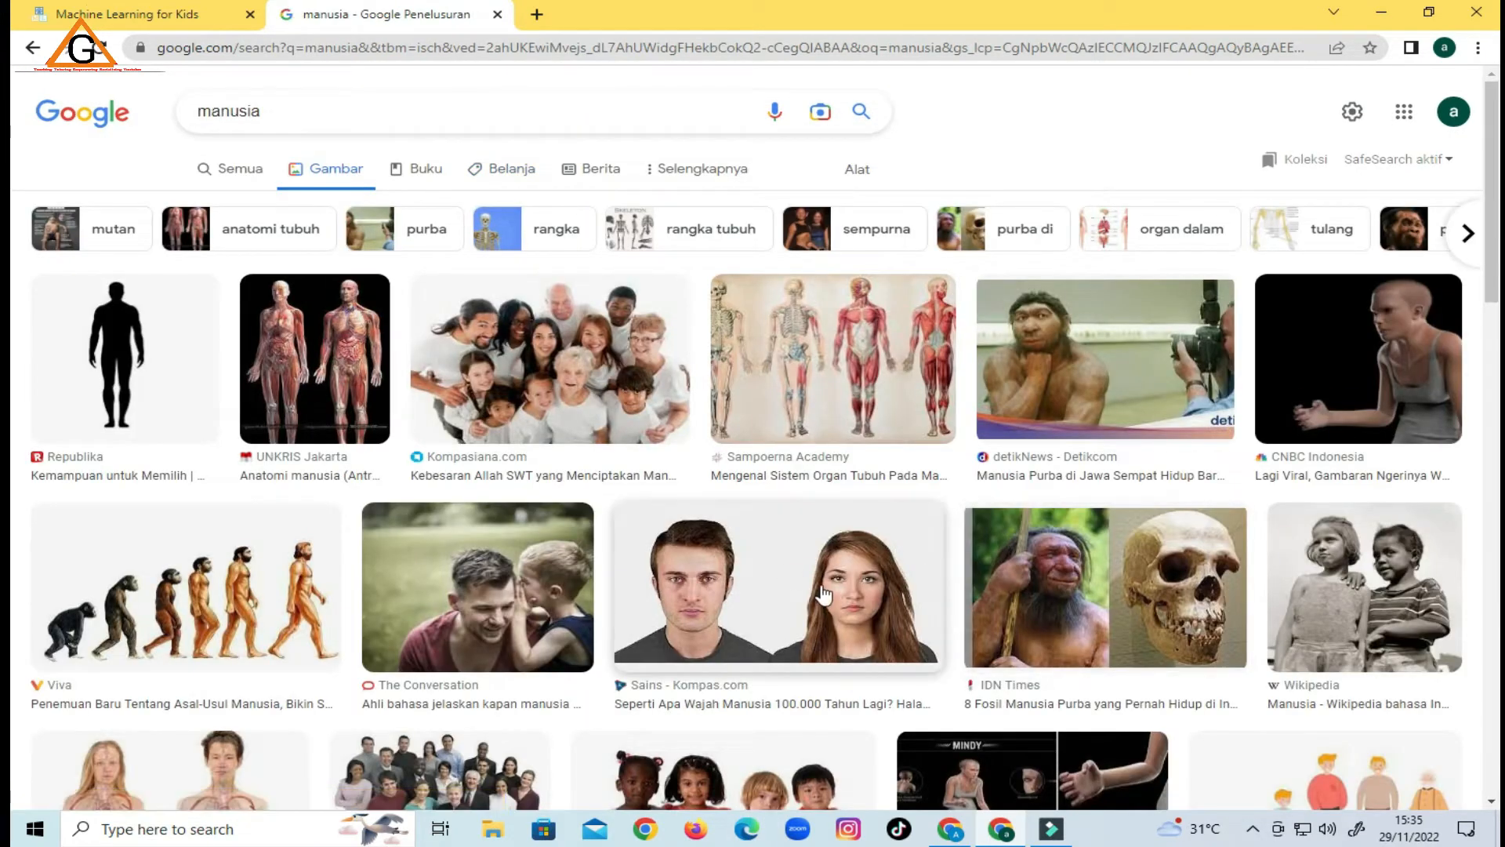
Add the side-by-side portraits of a man and a woman from the "manusia" image results to the Living_Things bucket.
scroll(1012, 439, down, 2)
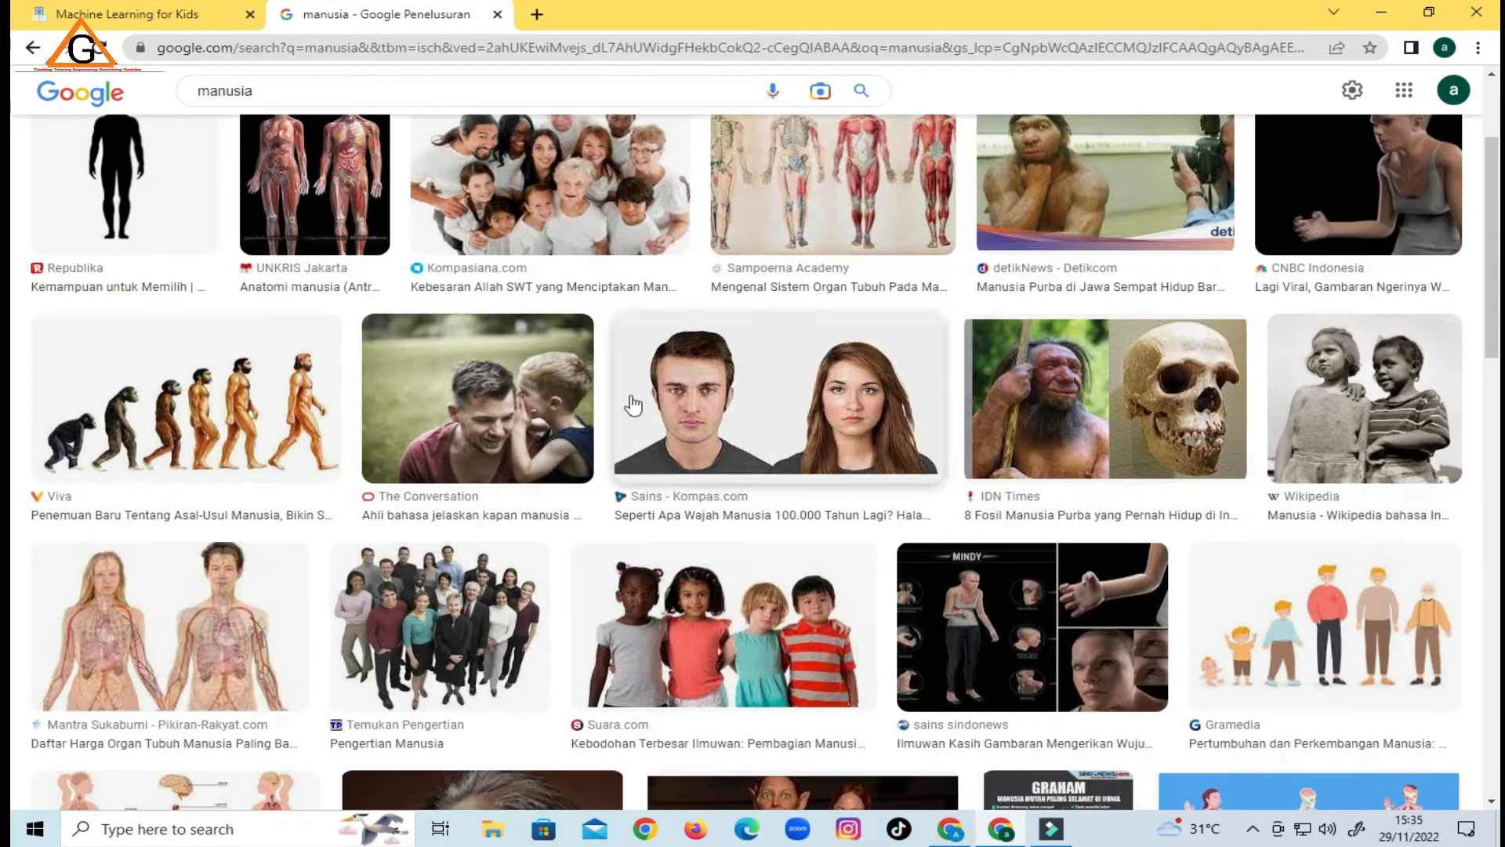
scroll(674, 470, down, 2)
scroll(771, 353, up, 1)
scroll(784, 376, up, 4)
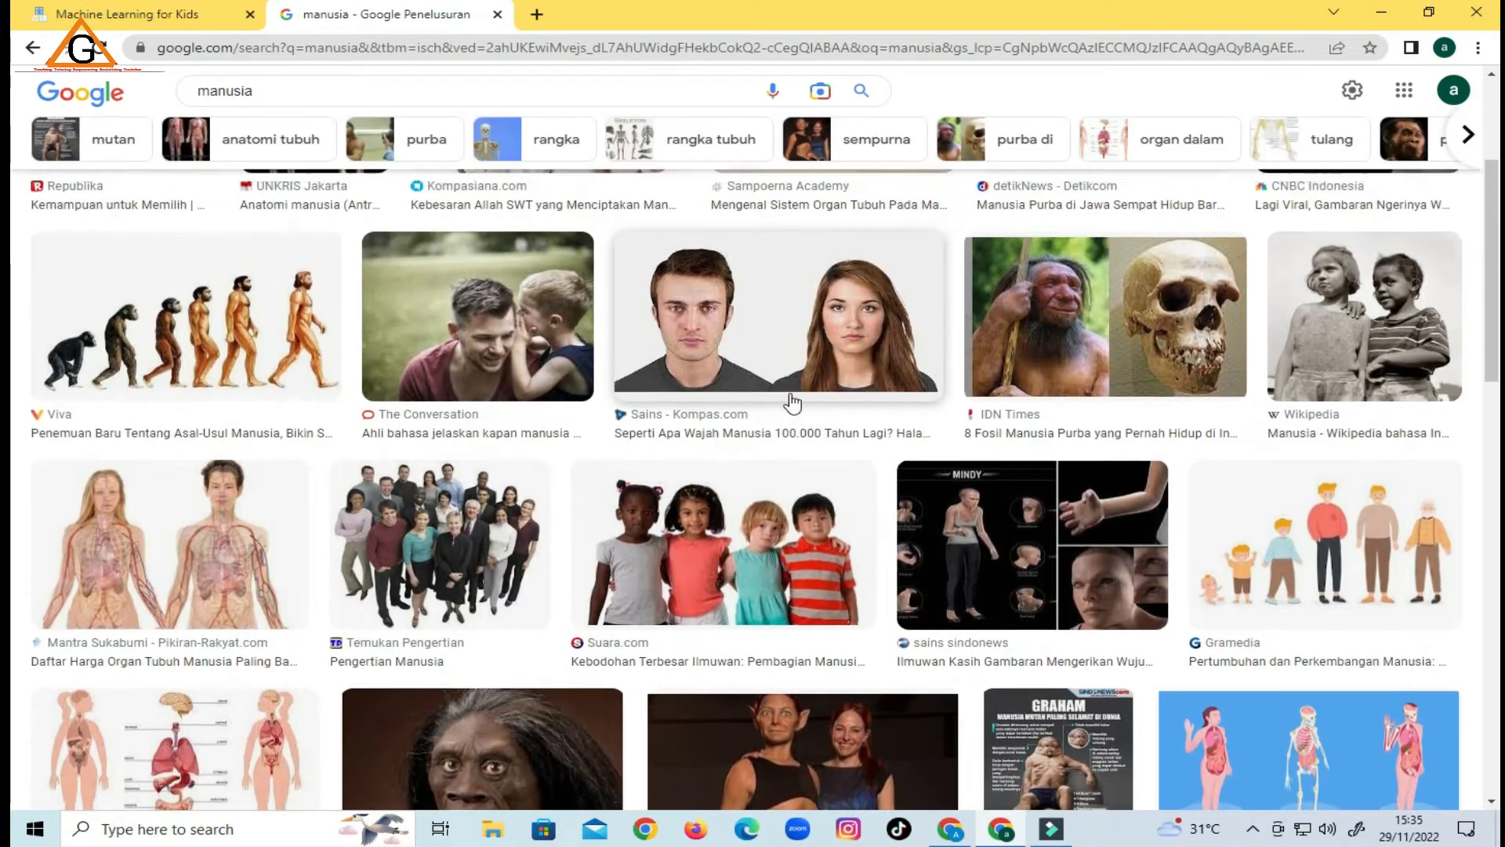
scroll(872, 541, down, 3)
scroll(871, 541, down, 10)
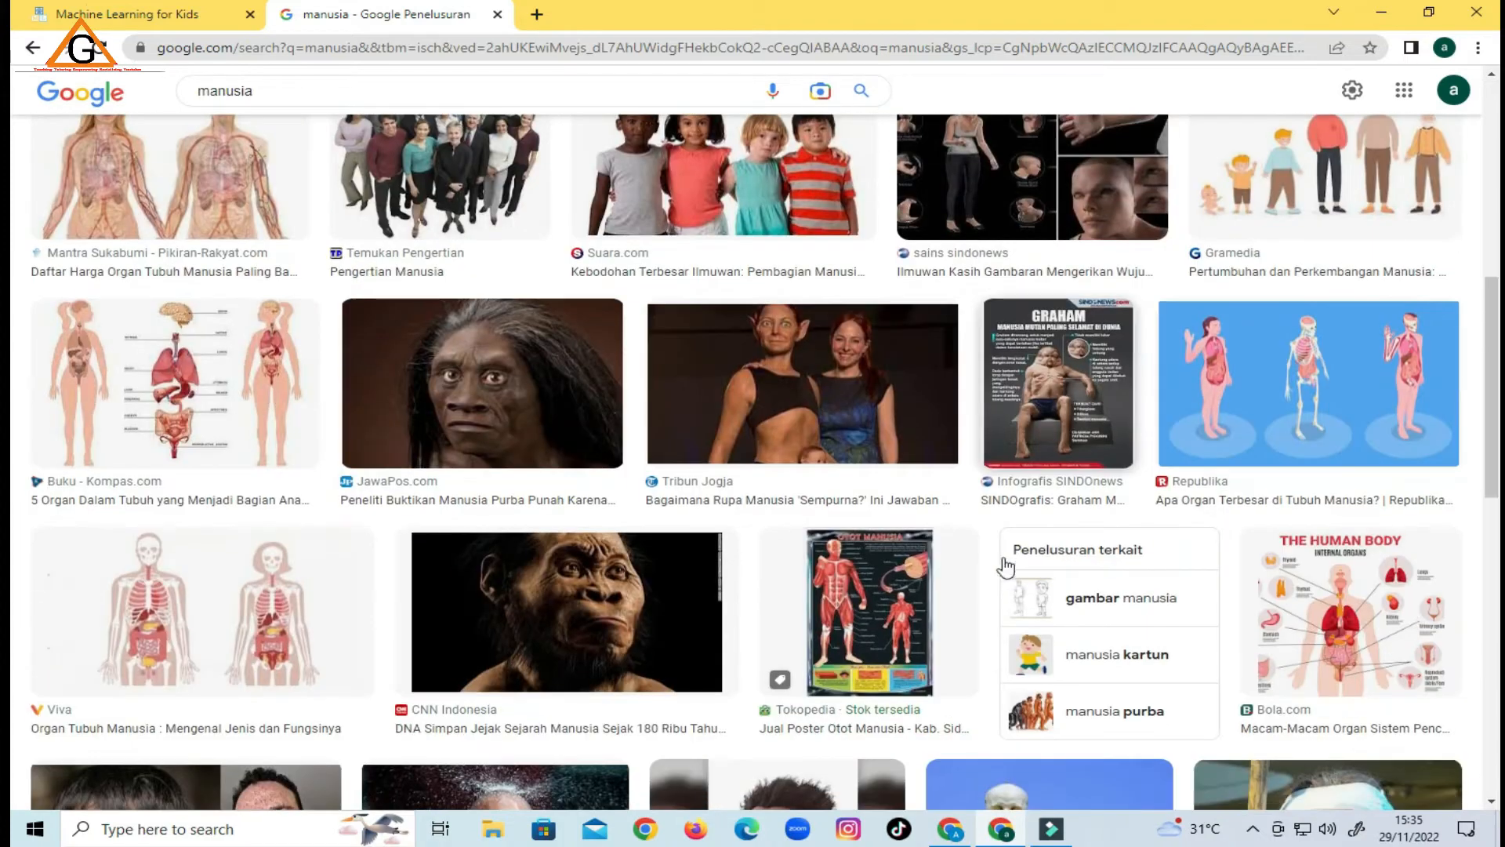
scroll(823, 557, up, 12)
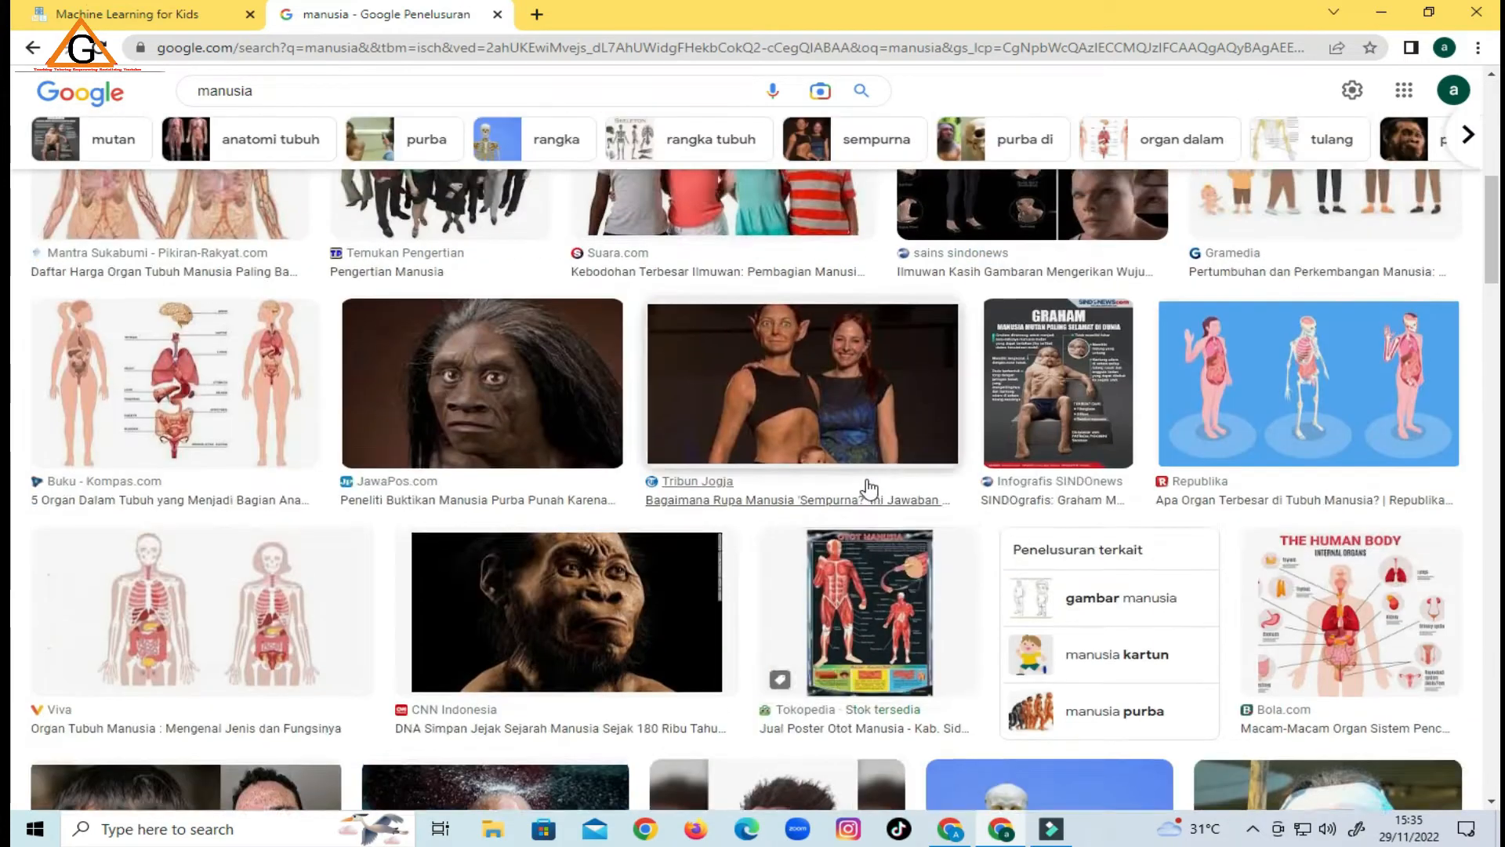
scroll(853, 651, down, 3)
scroll(853, 651, down, 1)
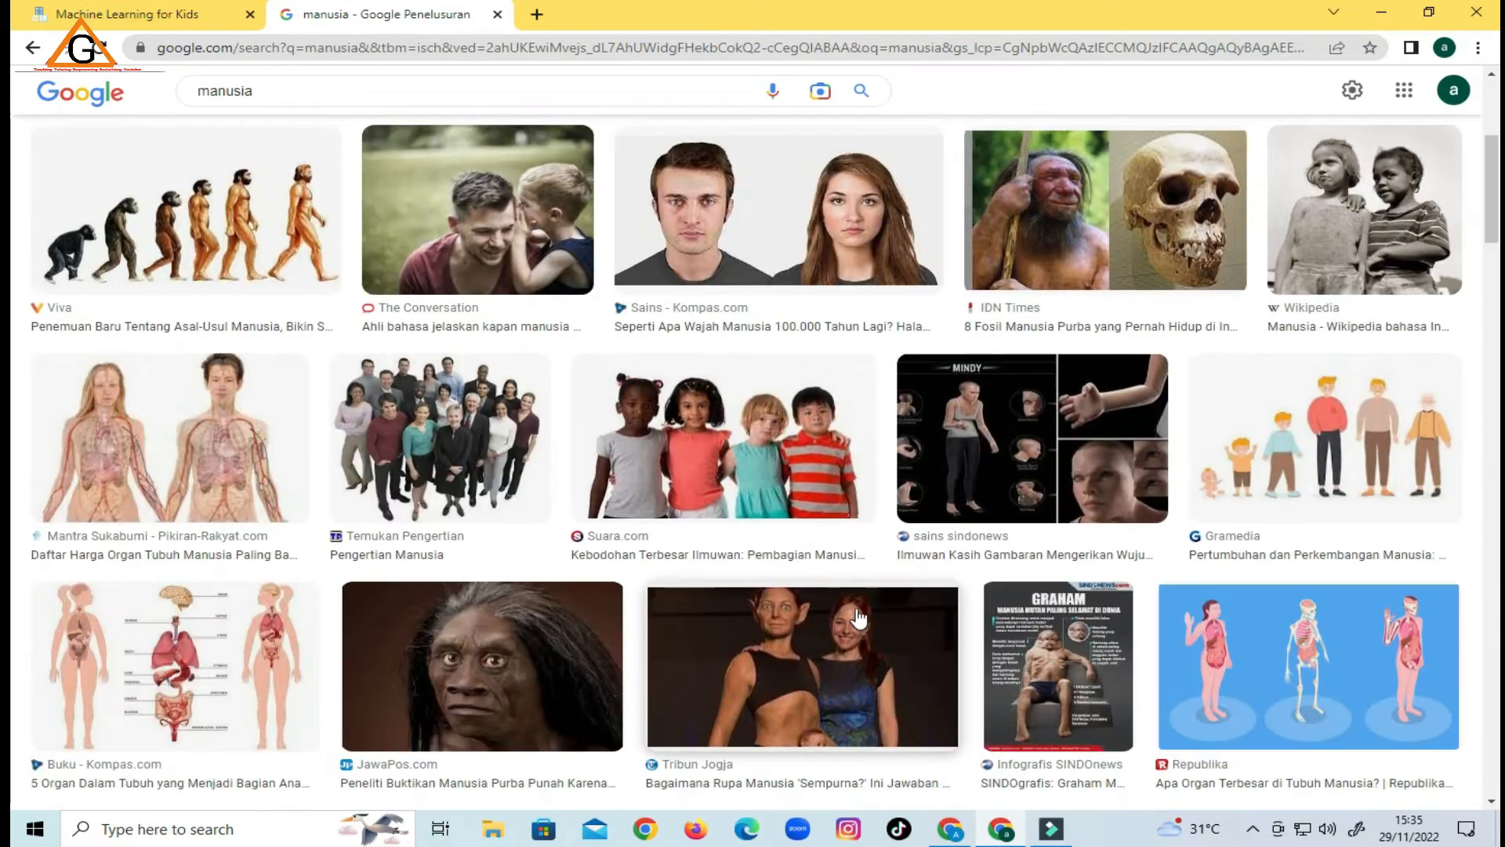
scroll(823, 564, up, 4)
drag(795, 474, 508, 653)
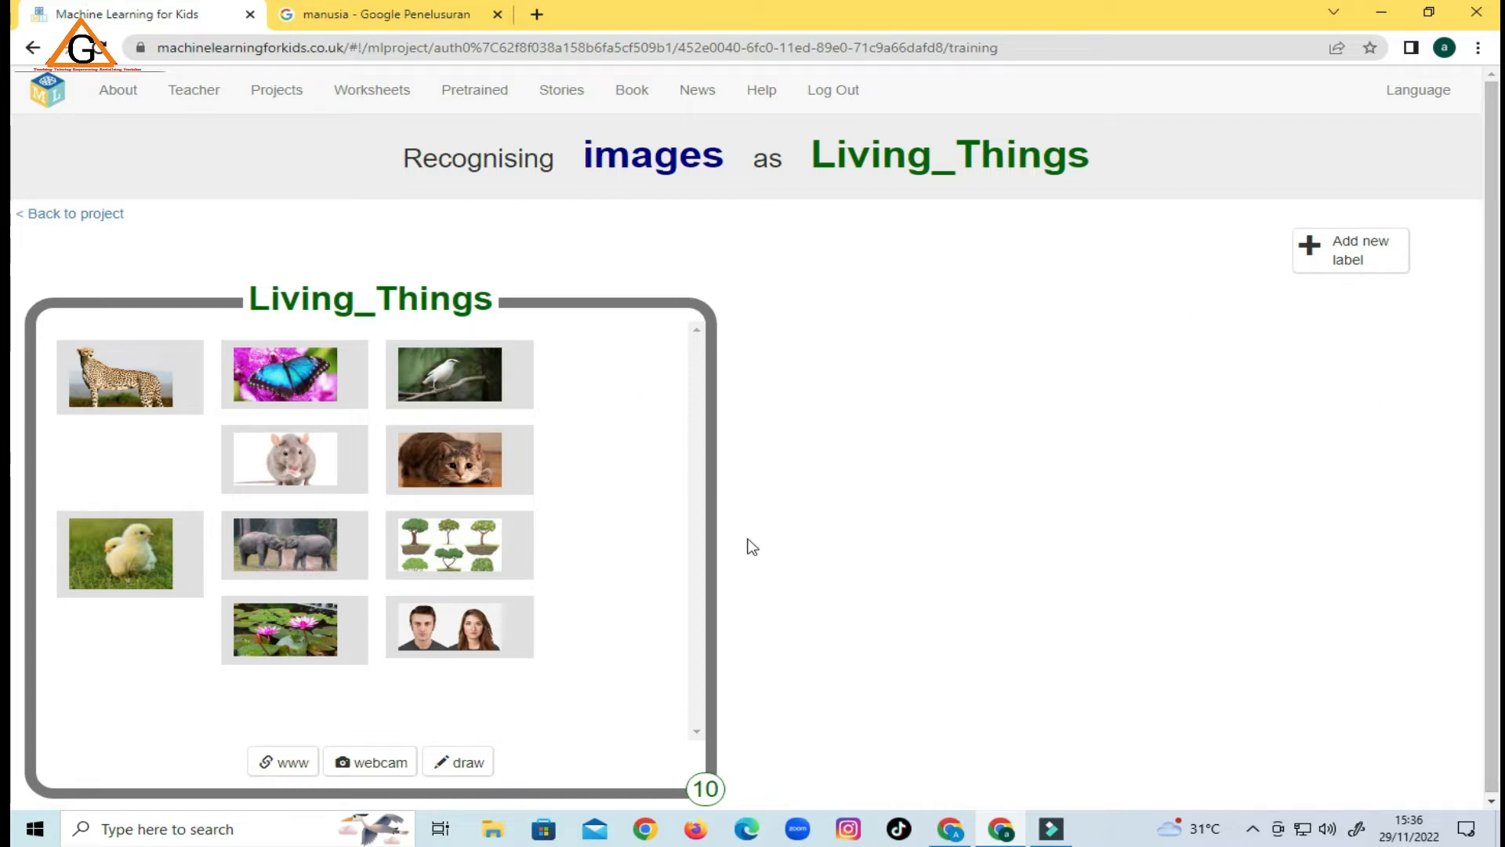
Add a new label named "Non Living Things" to the project's training data.
click(1361, 263)
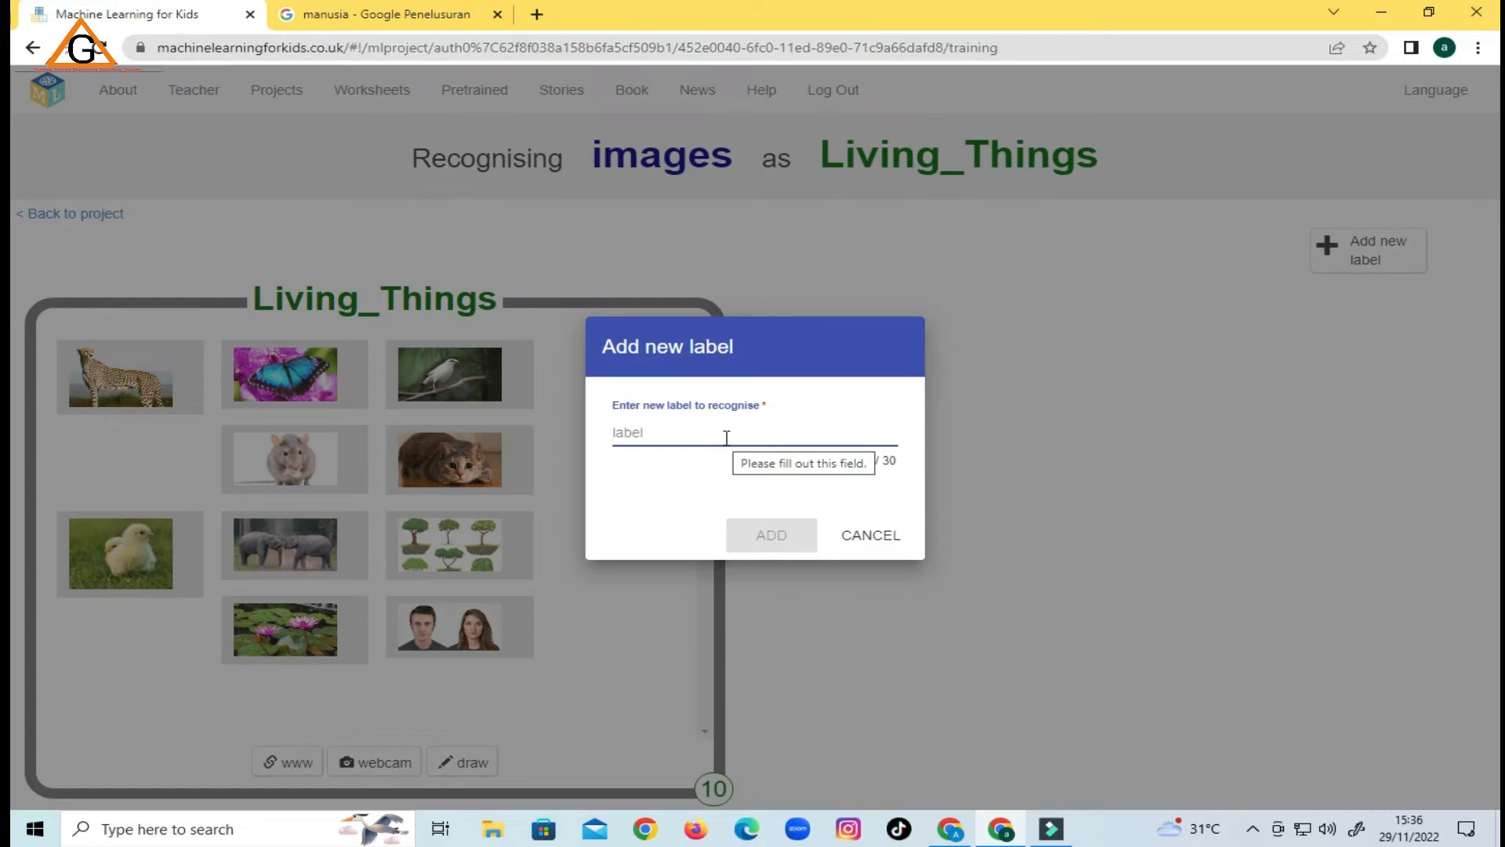
text(Non Living Things)
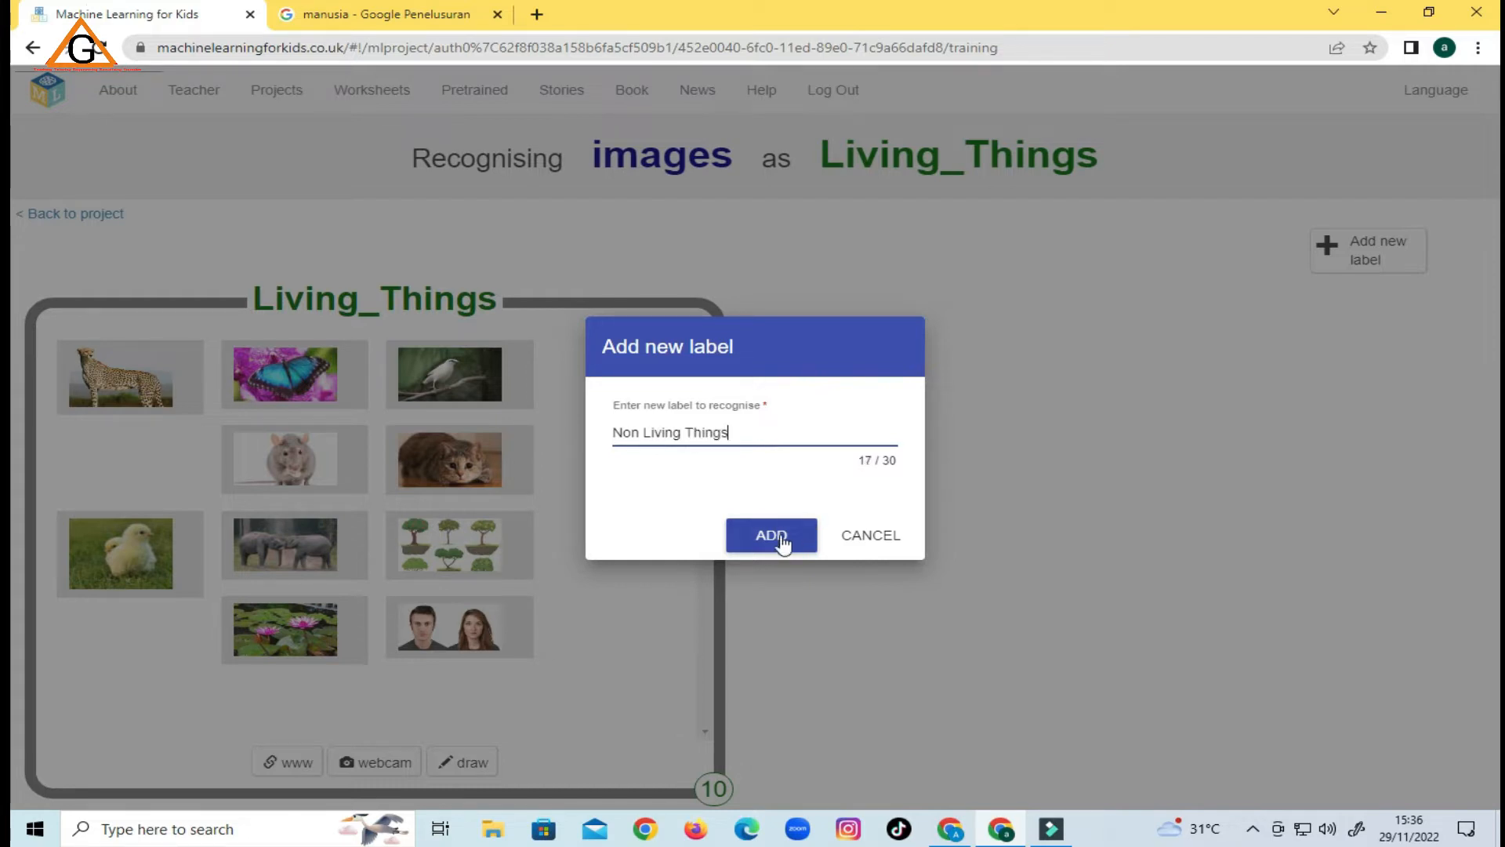
click(773, 537)
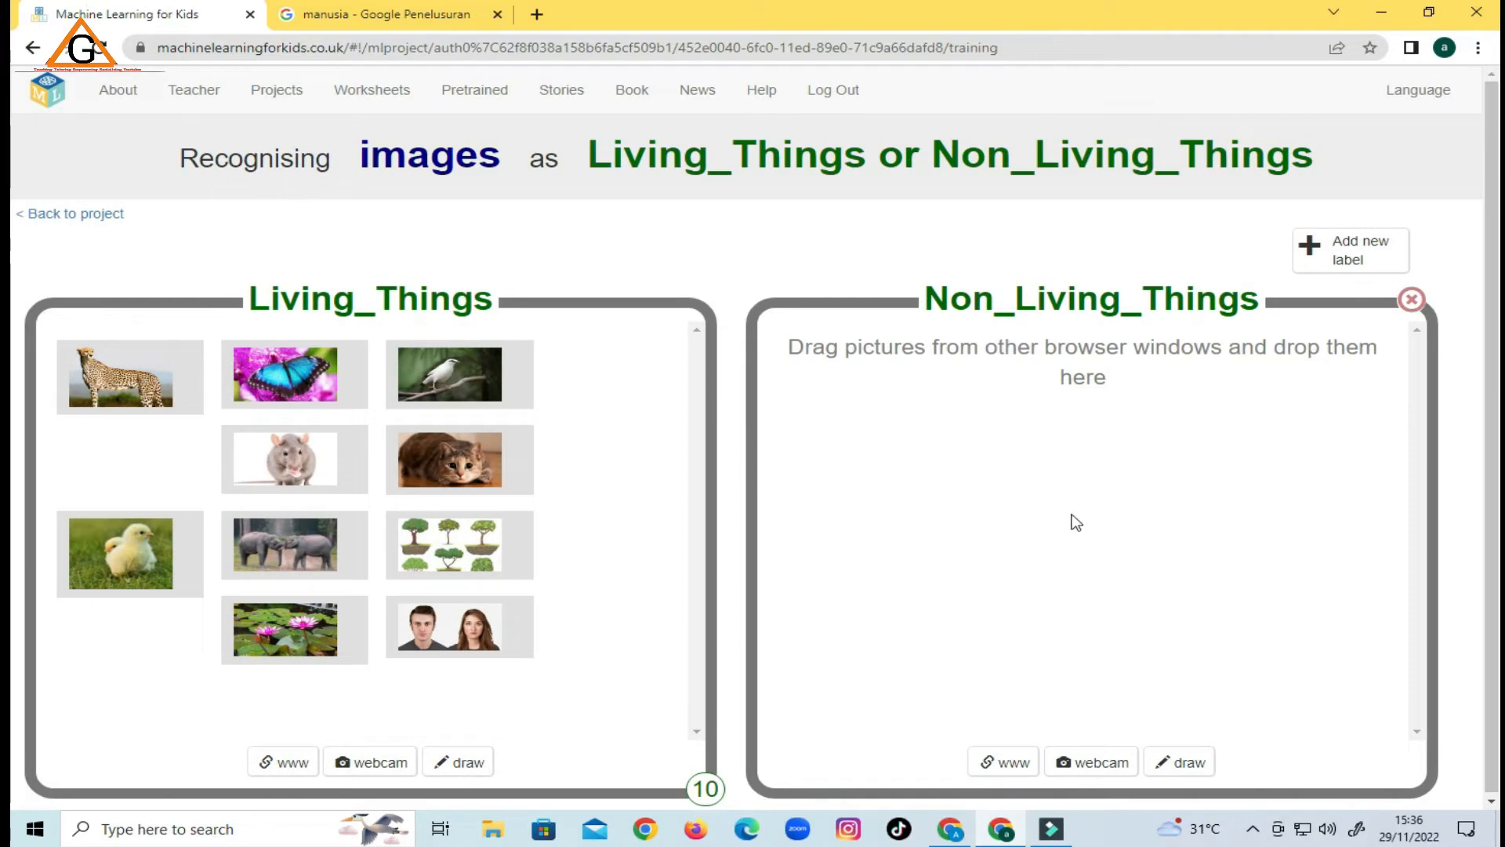
Return to the image results, close the Google Lens upload box and search Google Images for "Benda mati".
click(386, 15)
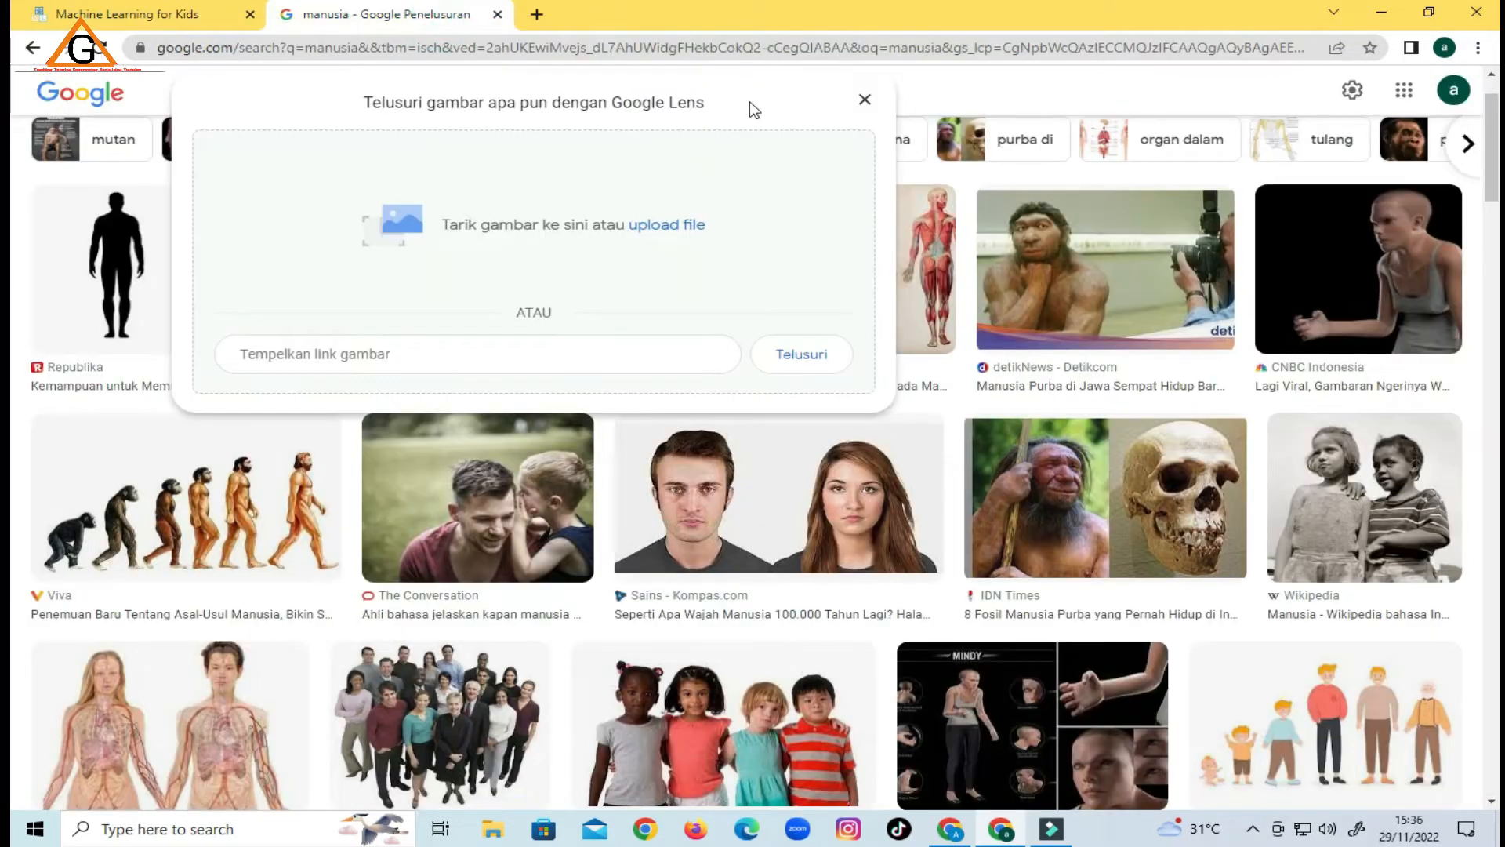
click(865, 101)
click(713, 89)
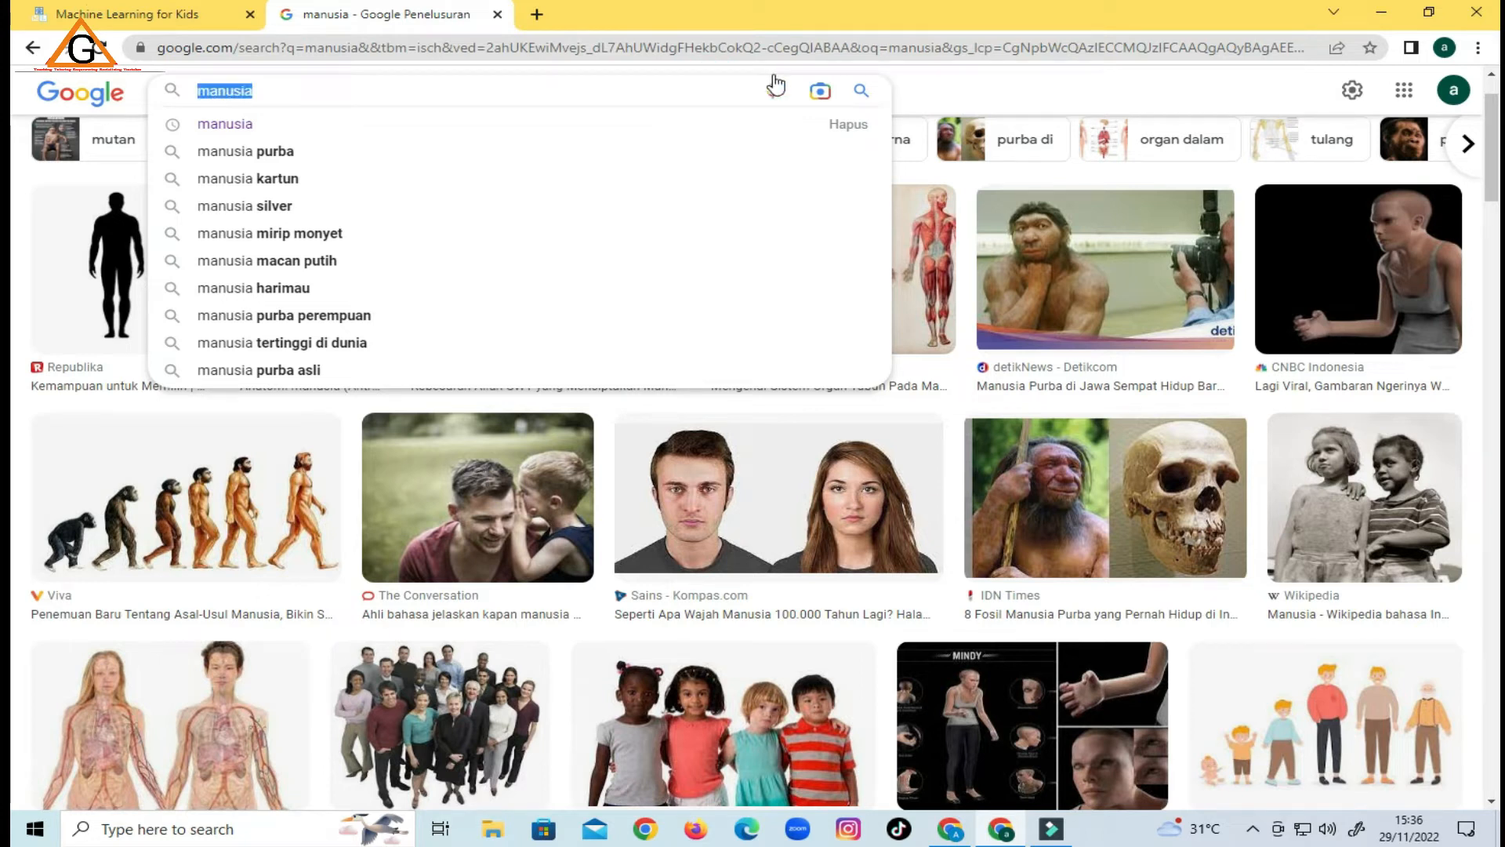
text(Benda )
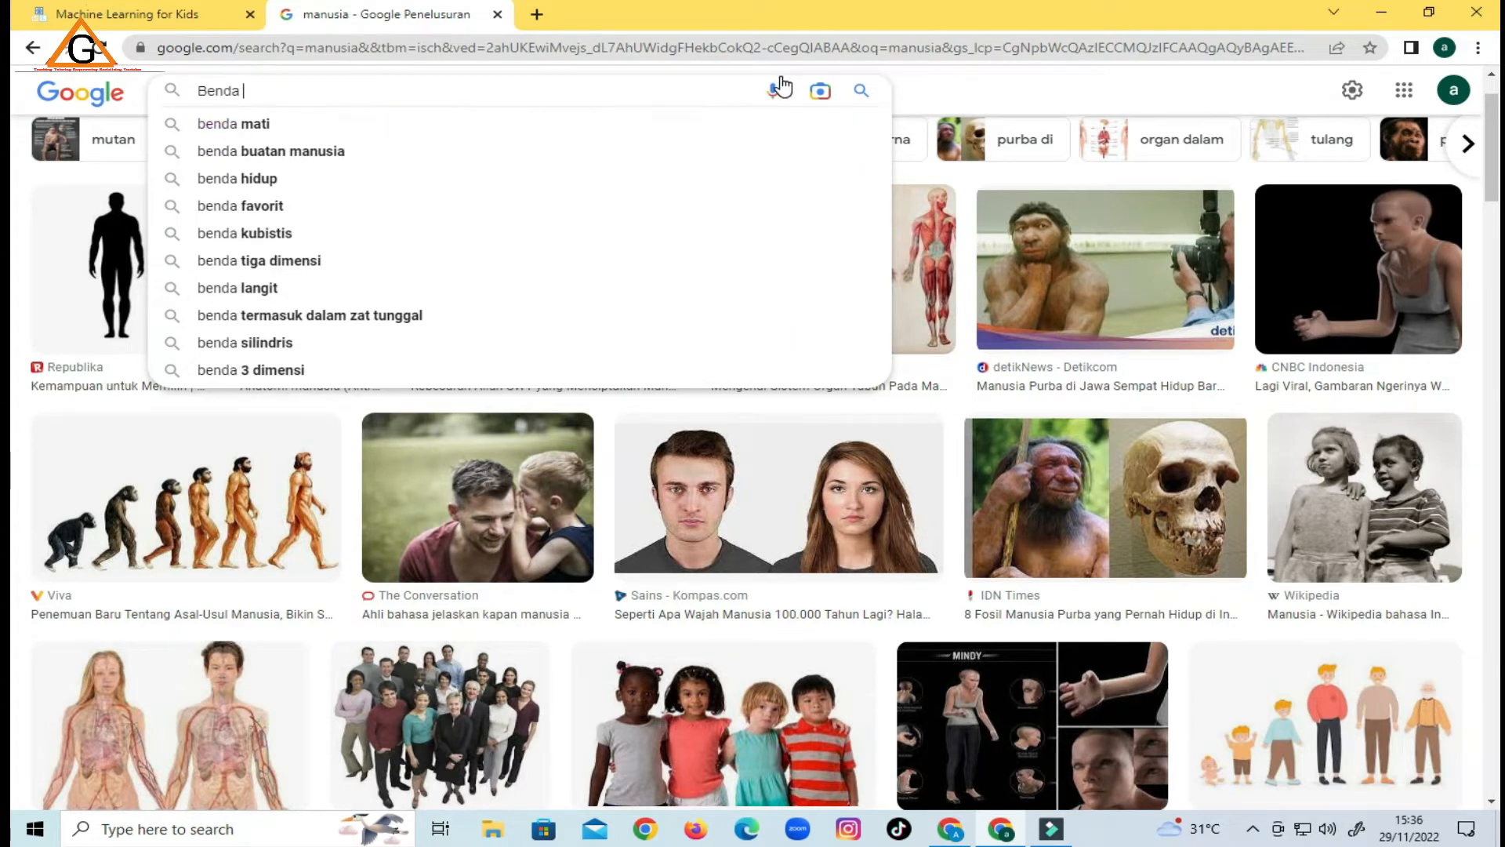
text(mati)
key(Return)
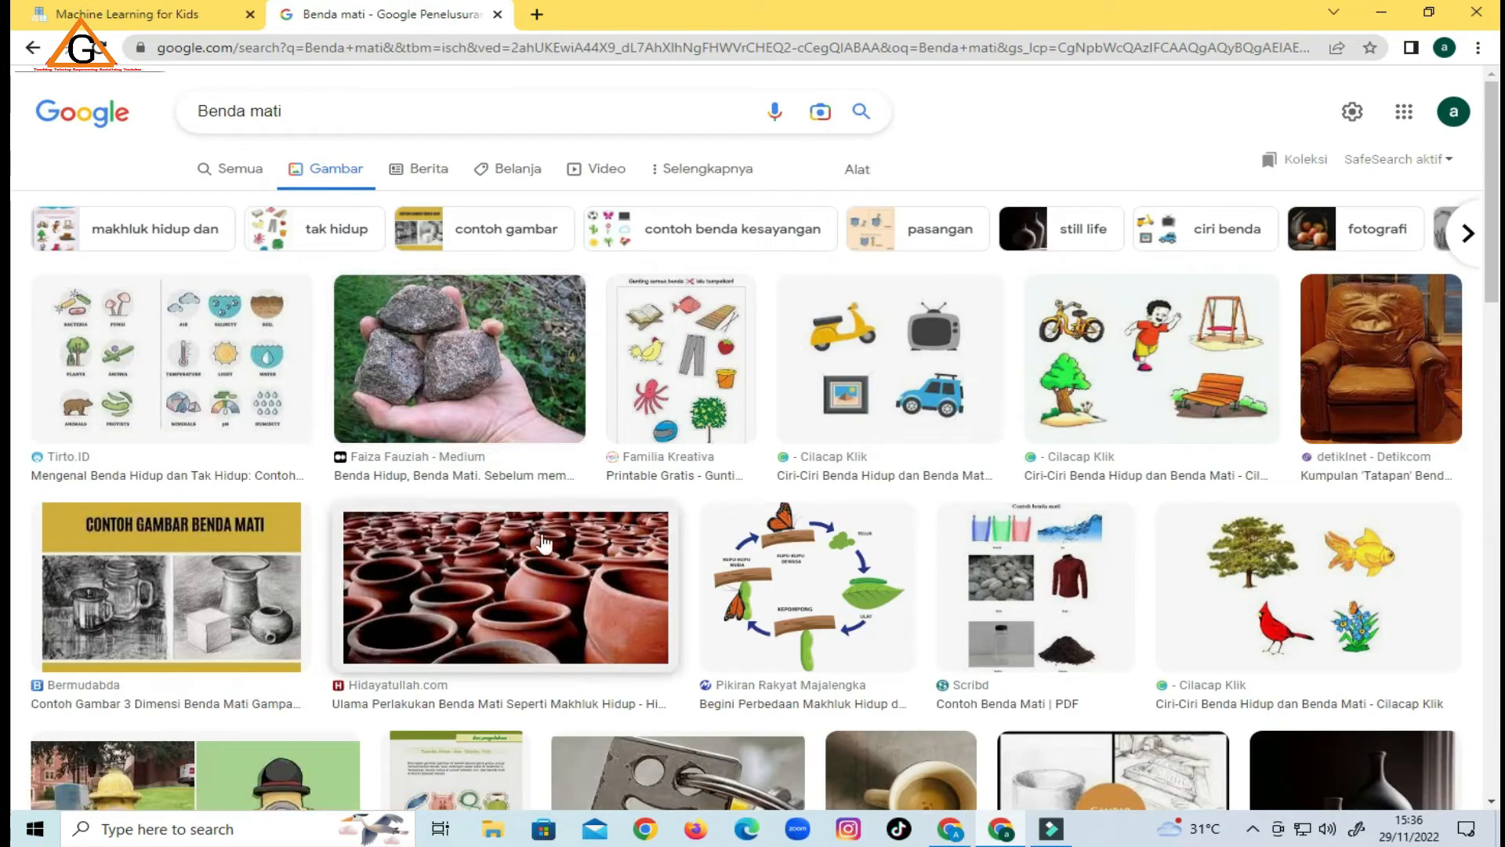
Add the picture of the wooden side table from the "Benda mati" image results to the Non_Living_Things bucket.
scroll(425, 343, down, 3)
scroll(876, 407, up, 3)
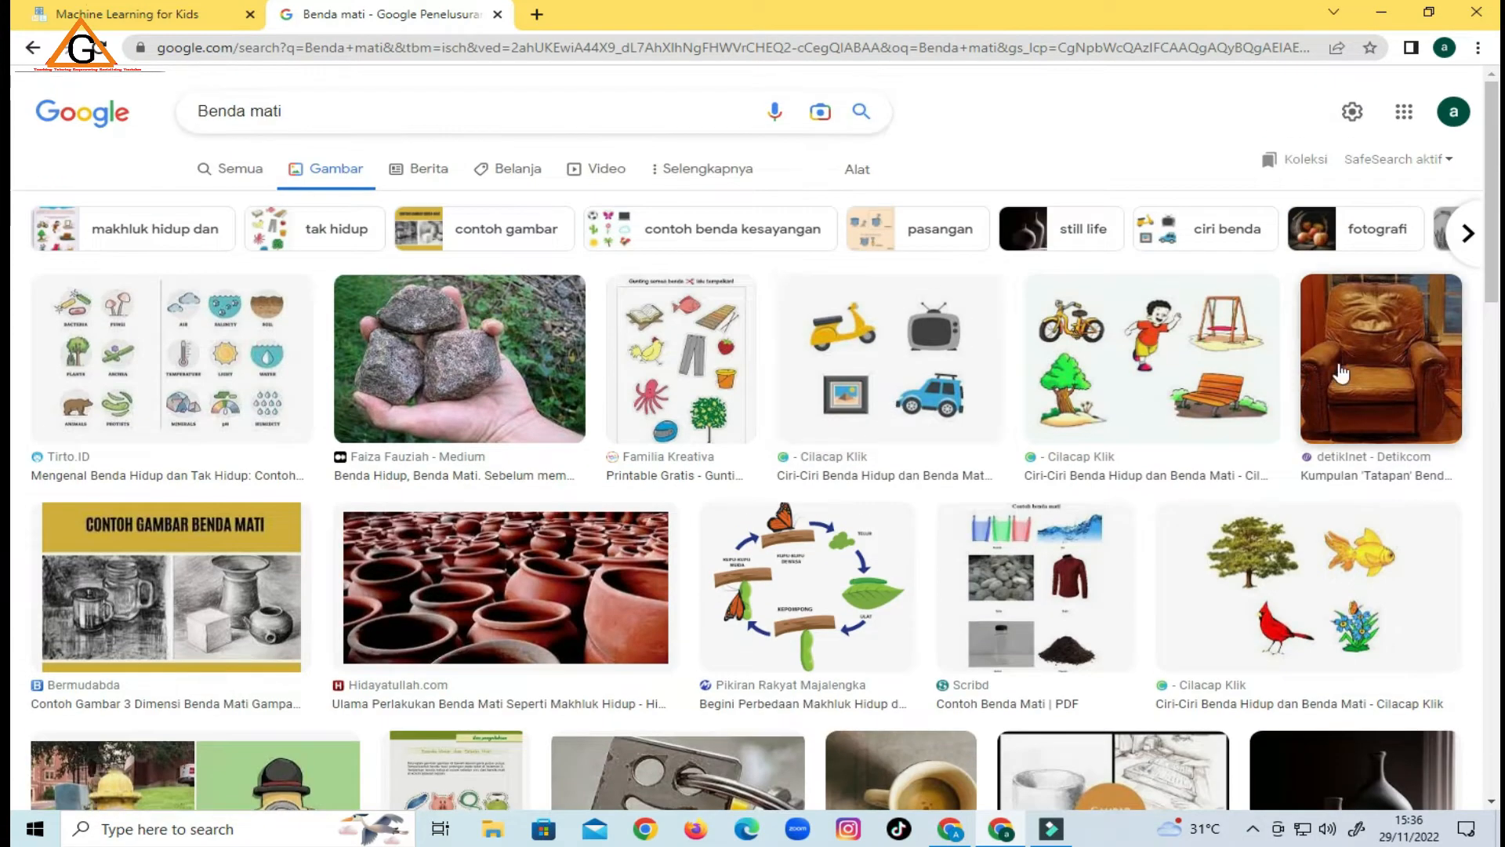
scroll(1019, 361, down, 3)
scroll(866, 337, up, 3)
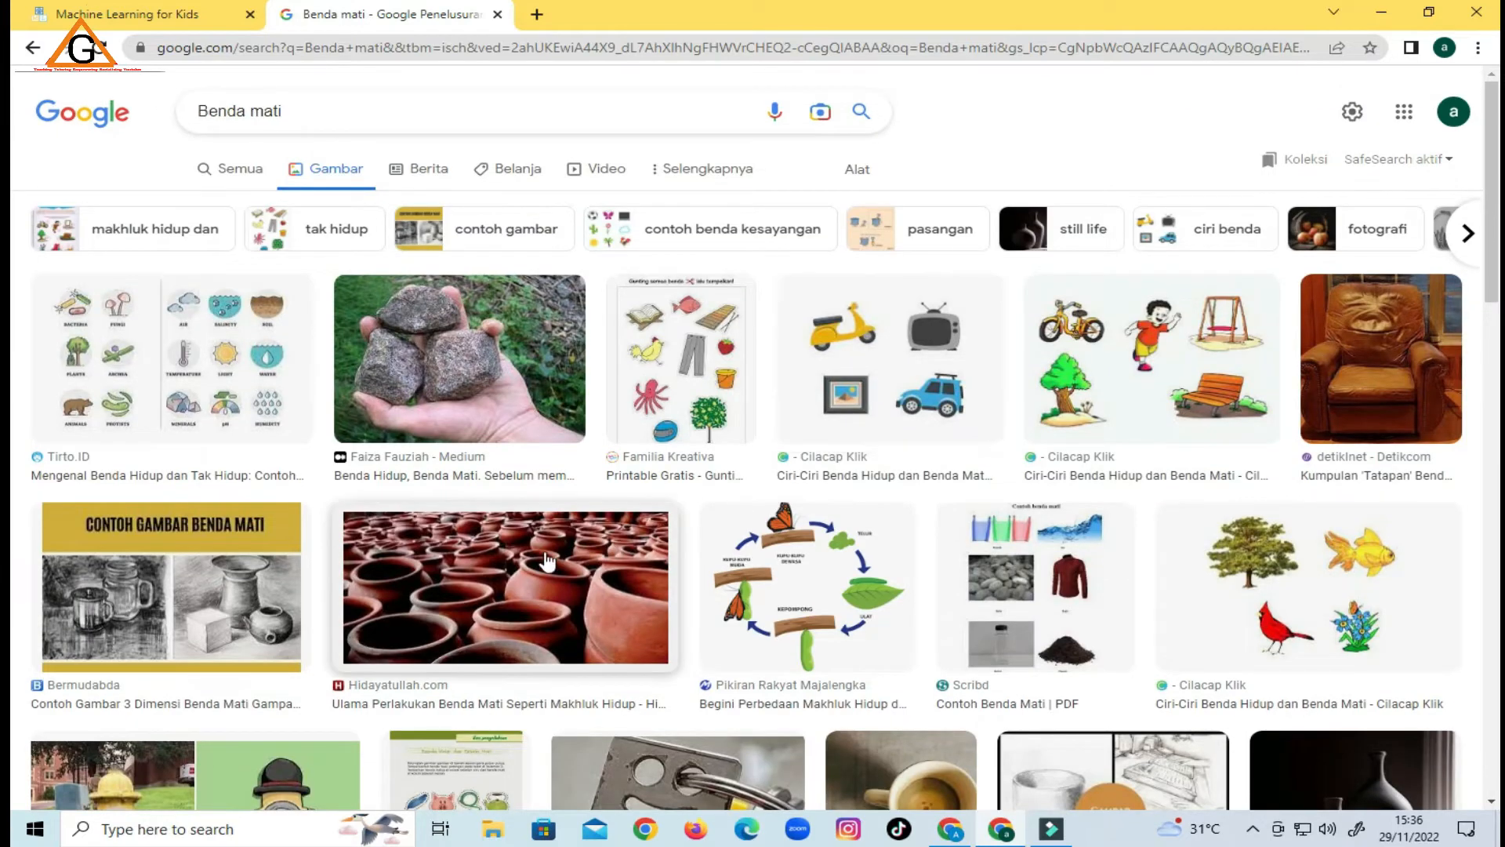
scroll(632, 538, down, 15)
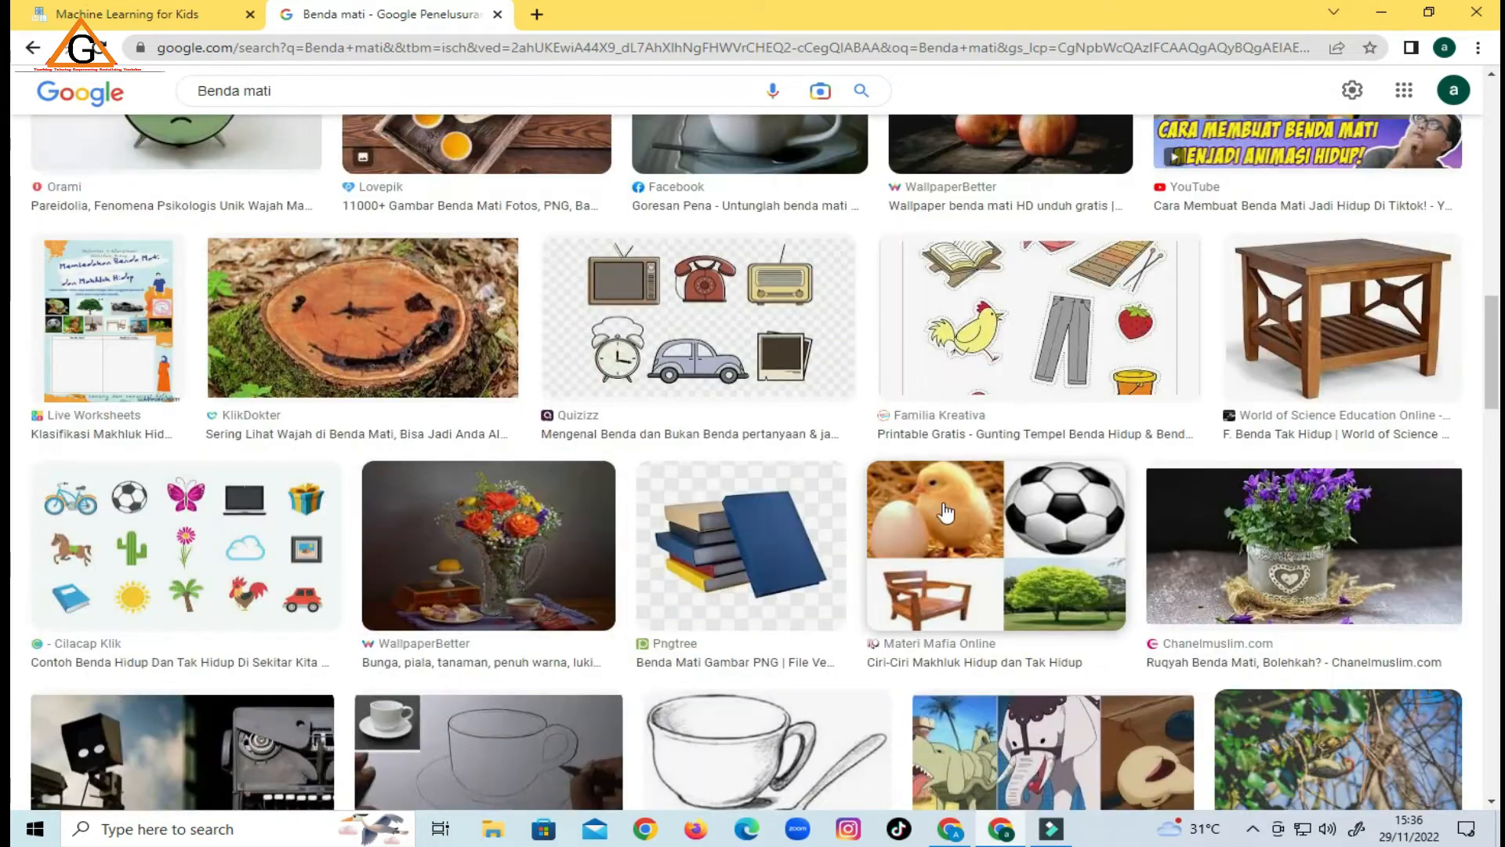
scroll(1098, 541, up, 3)
drag(1344, 581, 1014, 510)
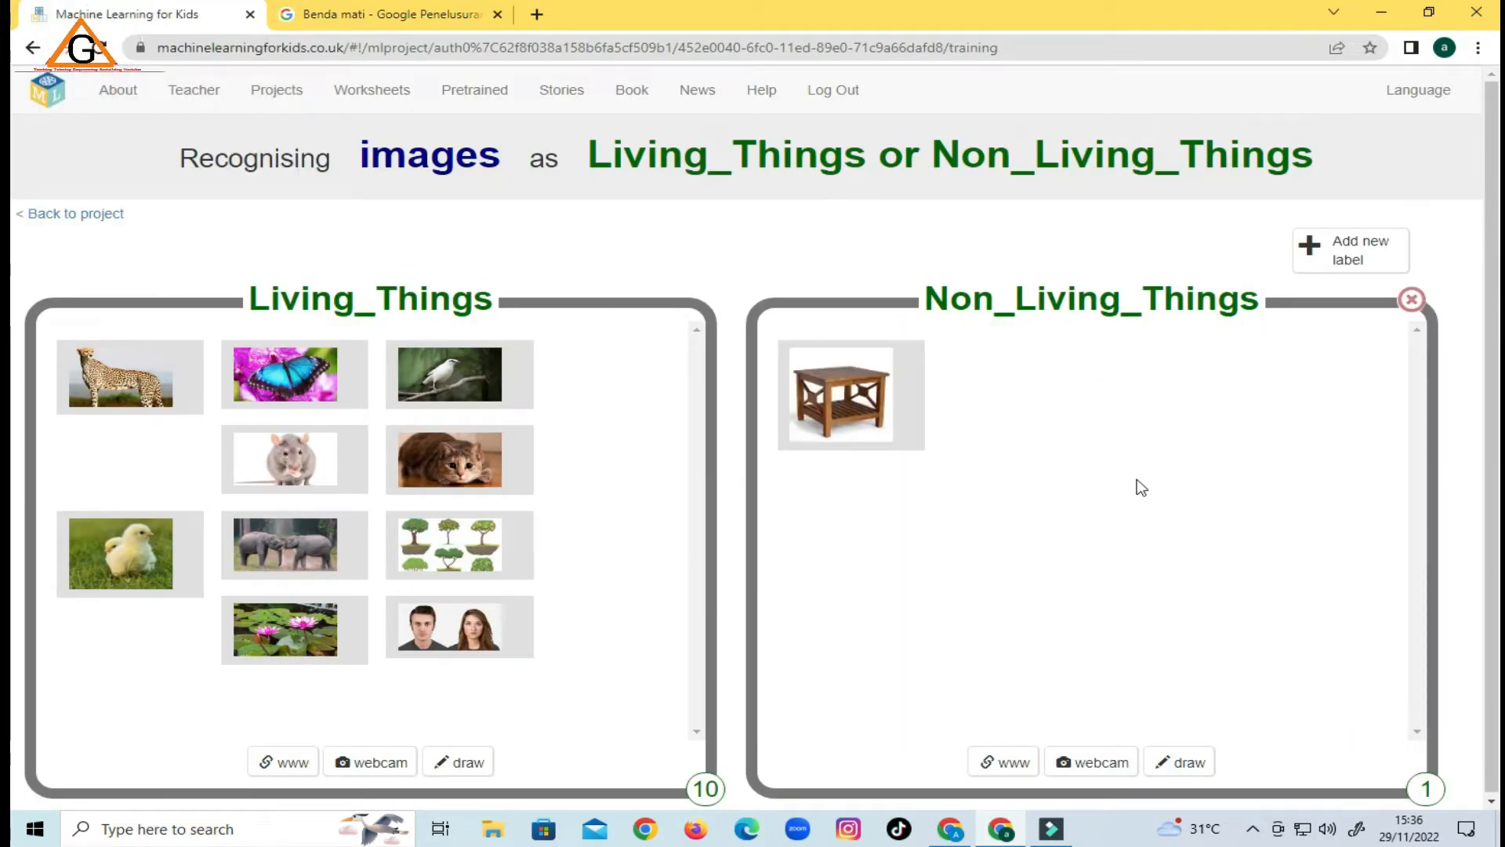
Look through more "Benda mati" image results for another non-living object and close the Google Lens upload box.
click(439, 15)
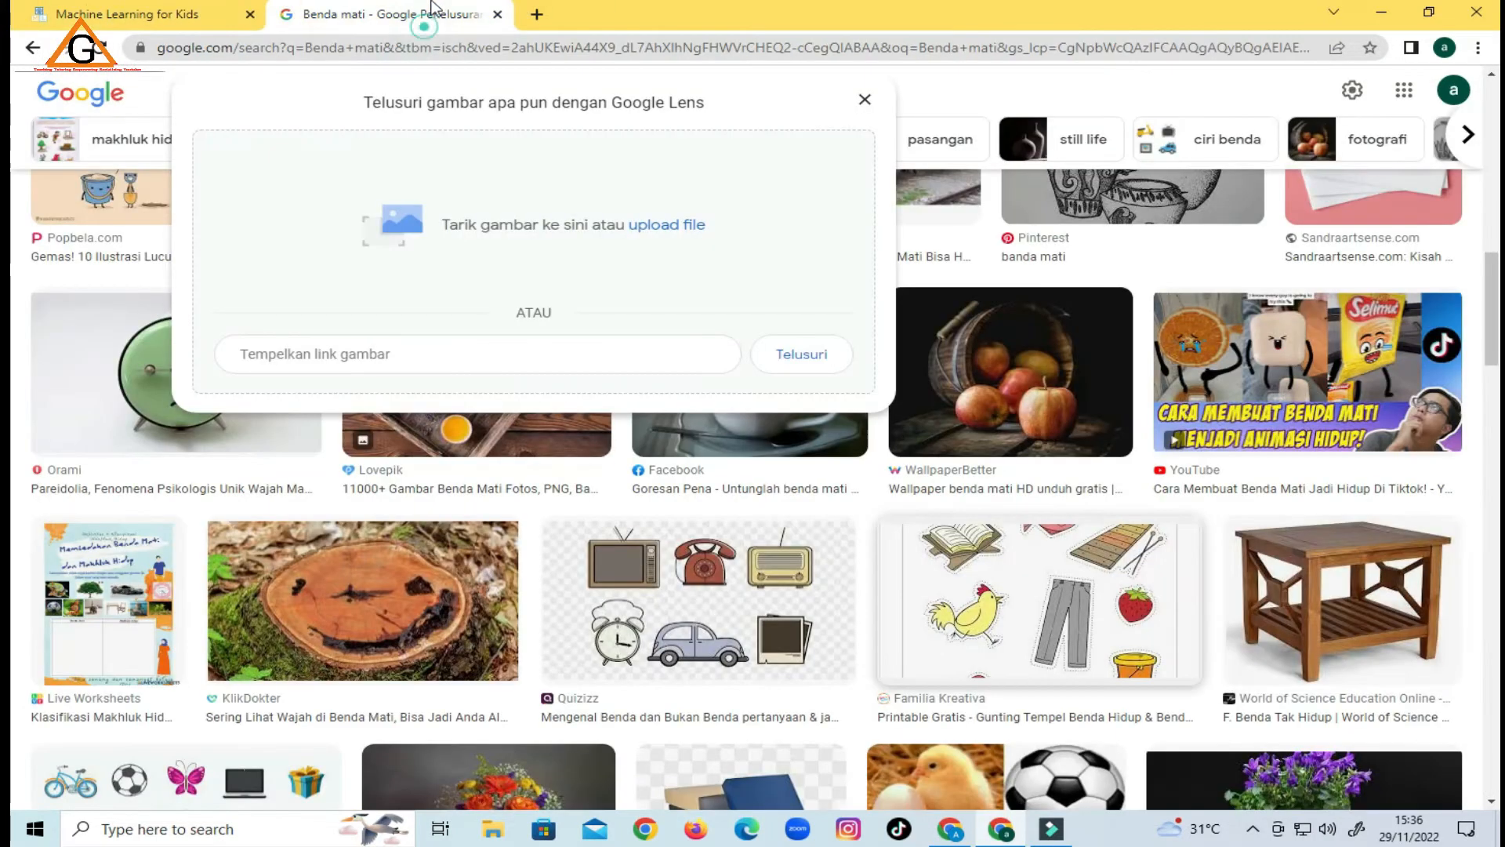
scroll(1129, 596, down, 2)
scroll(1012, 616, down, 8)
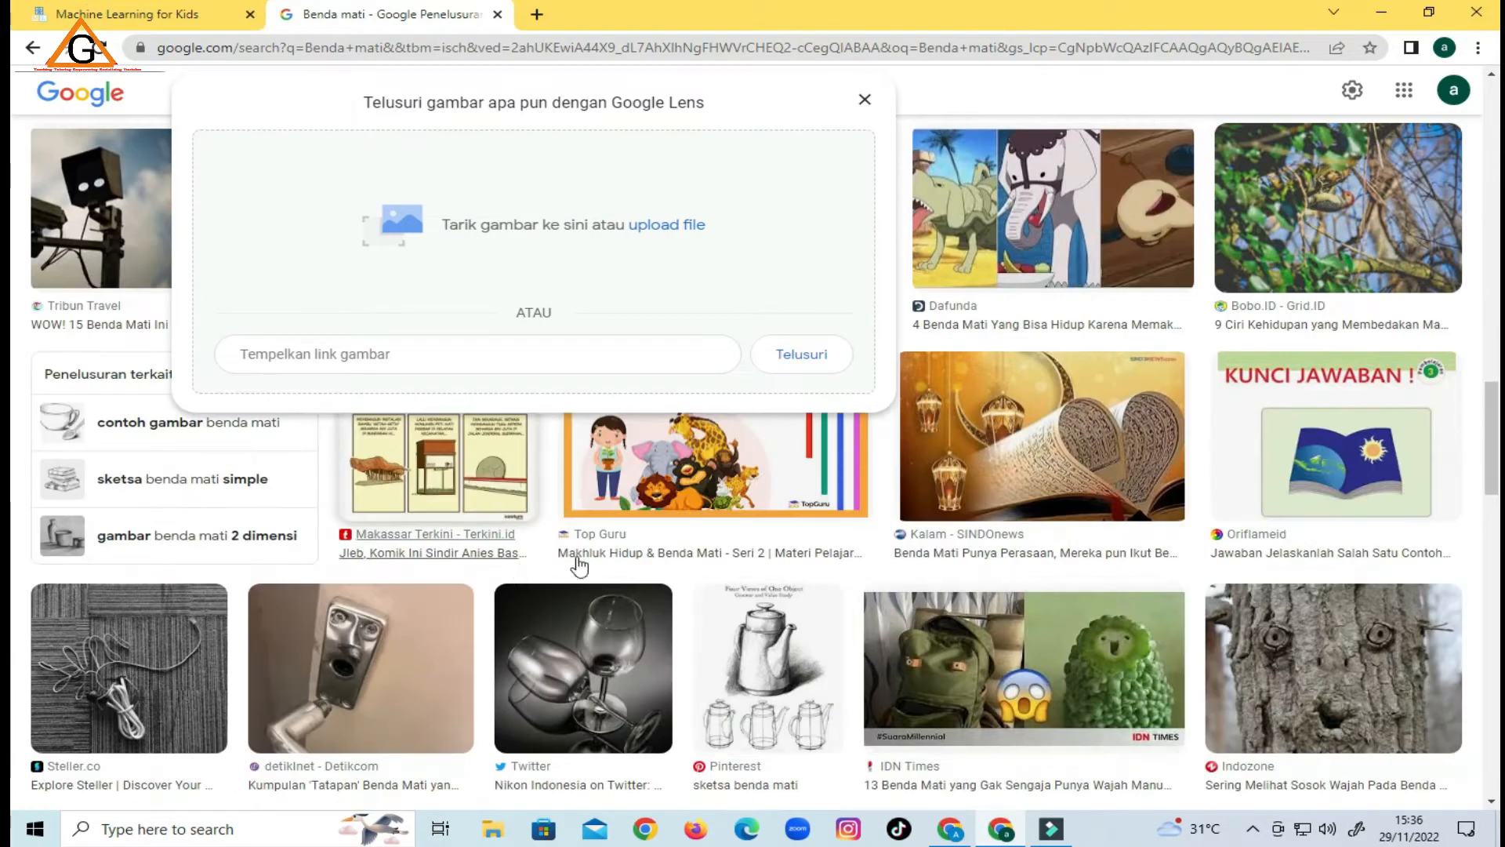
scroll(1009, 596, down, 10)
scroll(812, 632, down, 5)
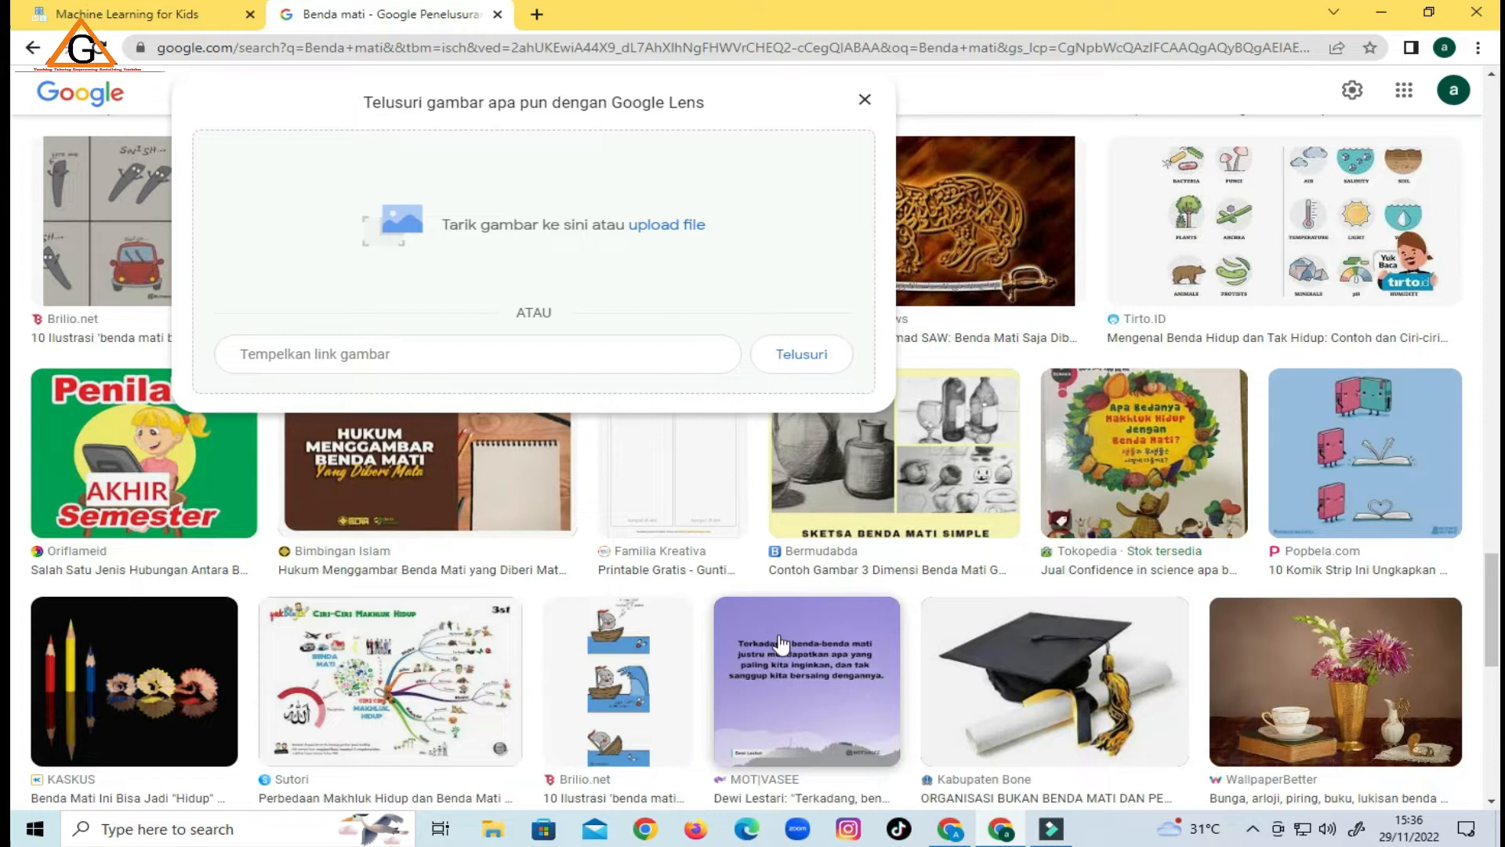
scroll(713, 212, up, 7)
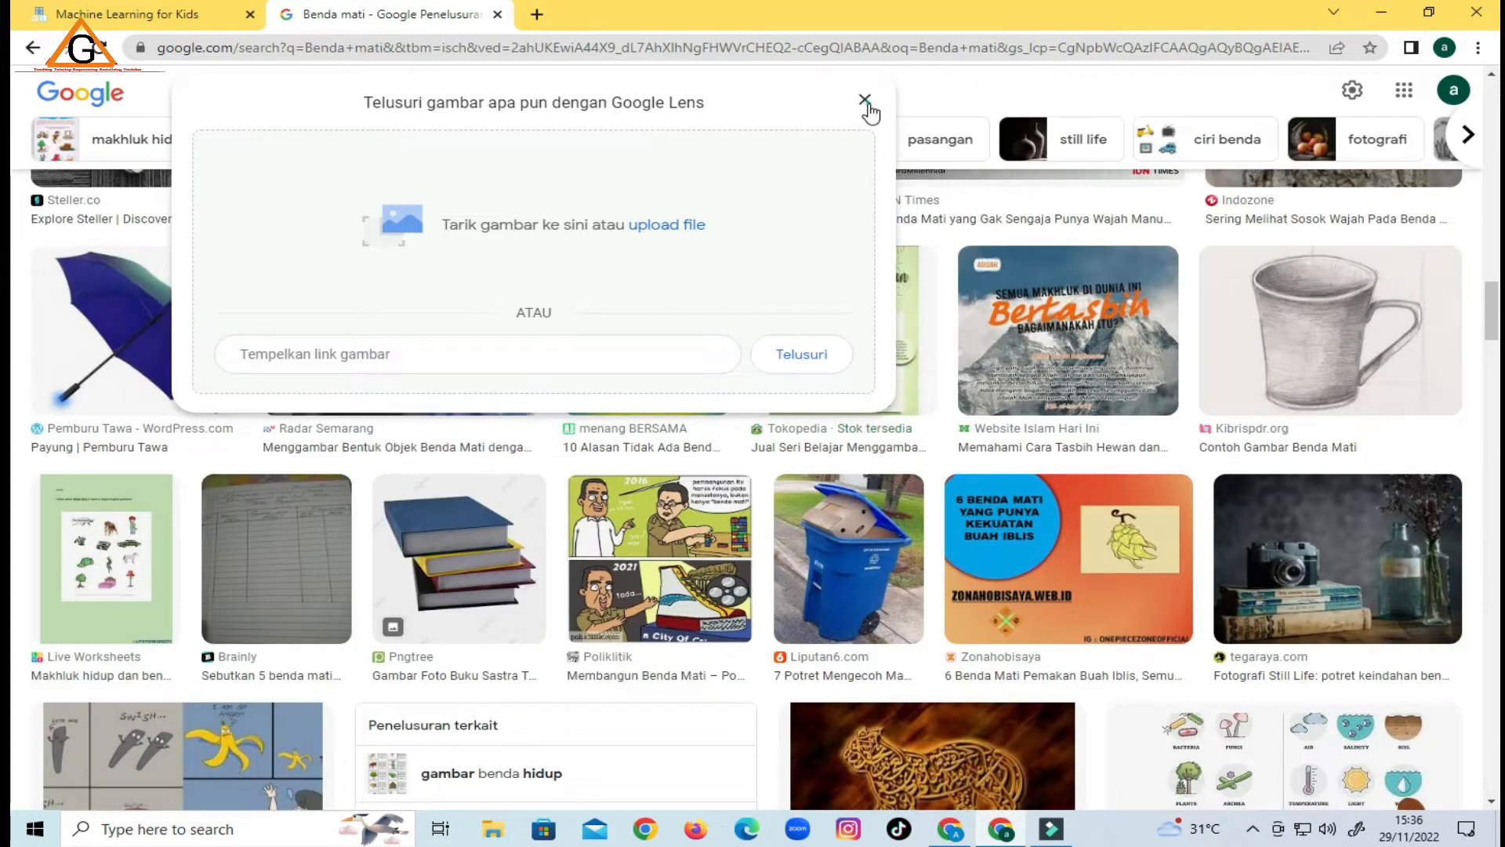
click(866, 101)
Search Google Images for "Mobil" in place of the "Benda mati" query.
click(639, 94)
drag(316, 50, 157, 49)
click(148, 48)
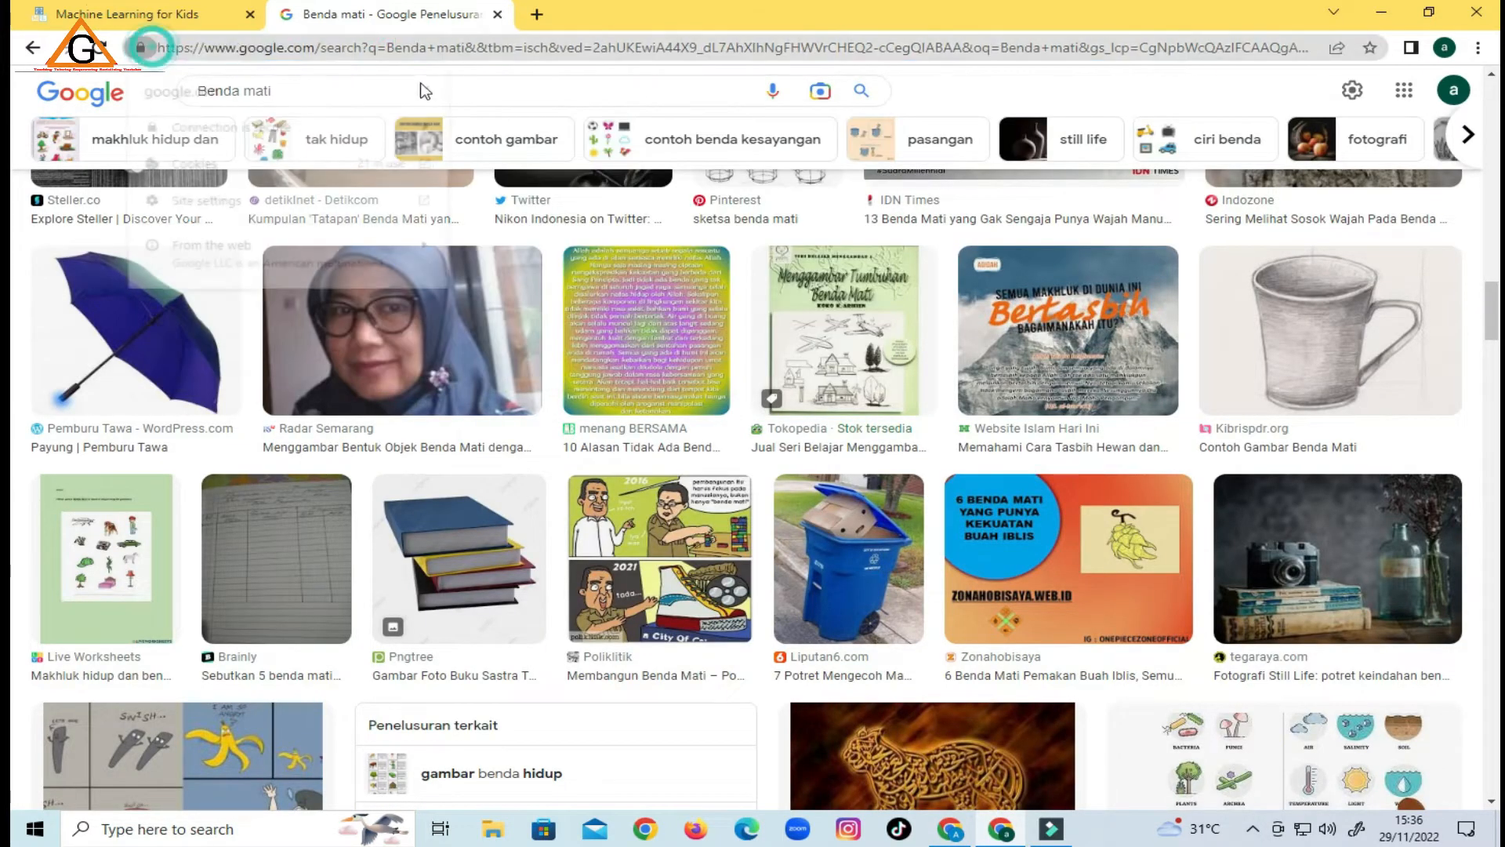
click(521, 87)
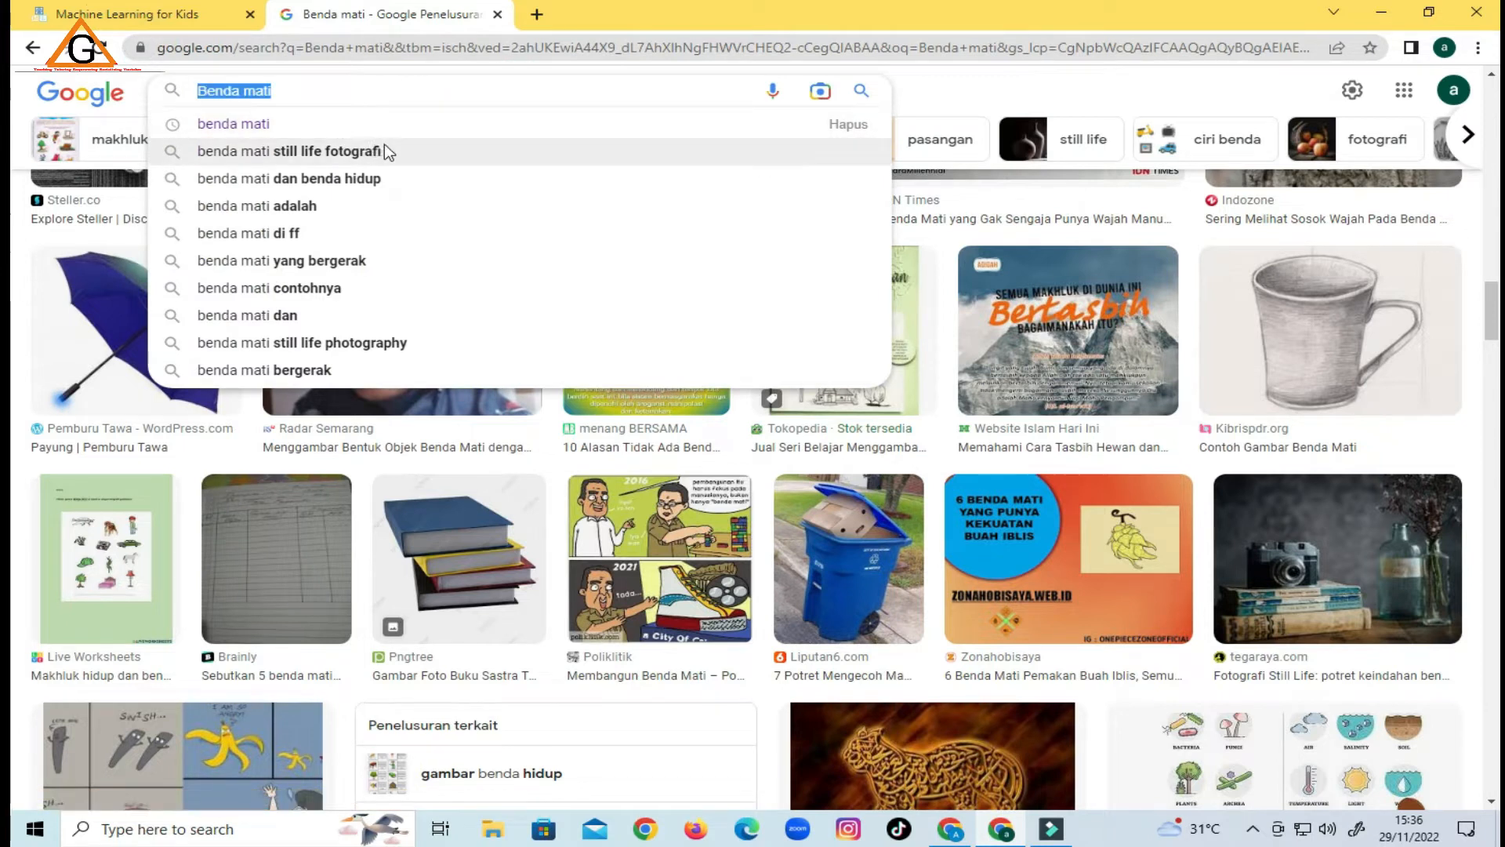
text(Mobil)
key(Return)
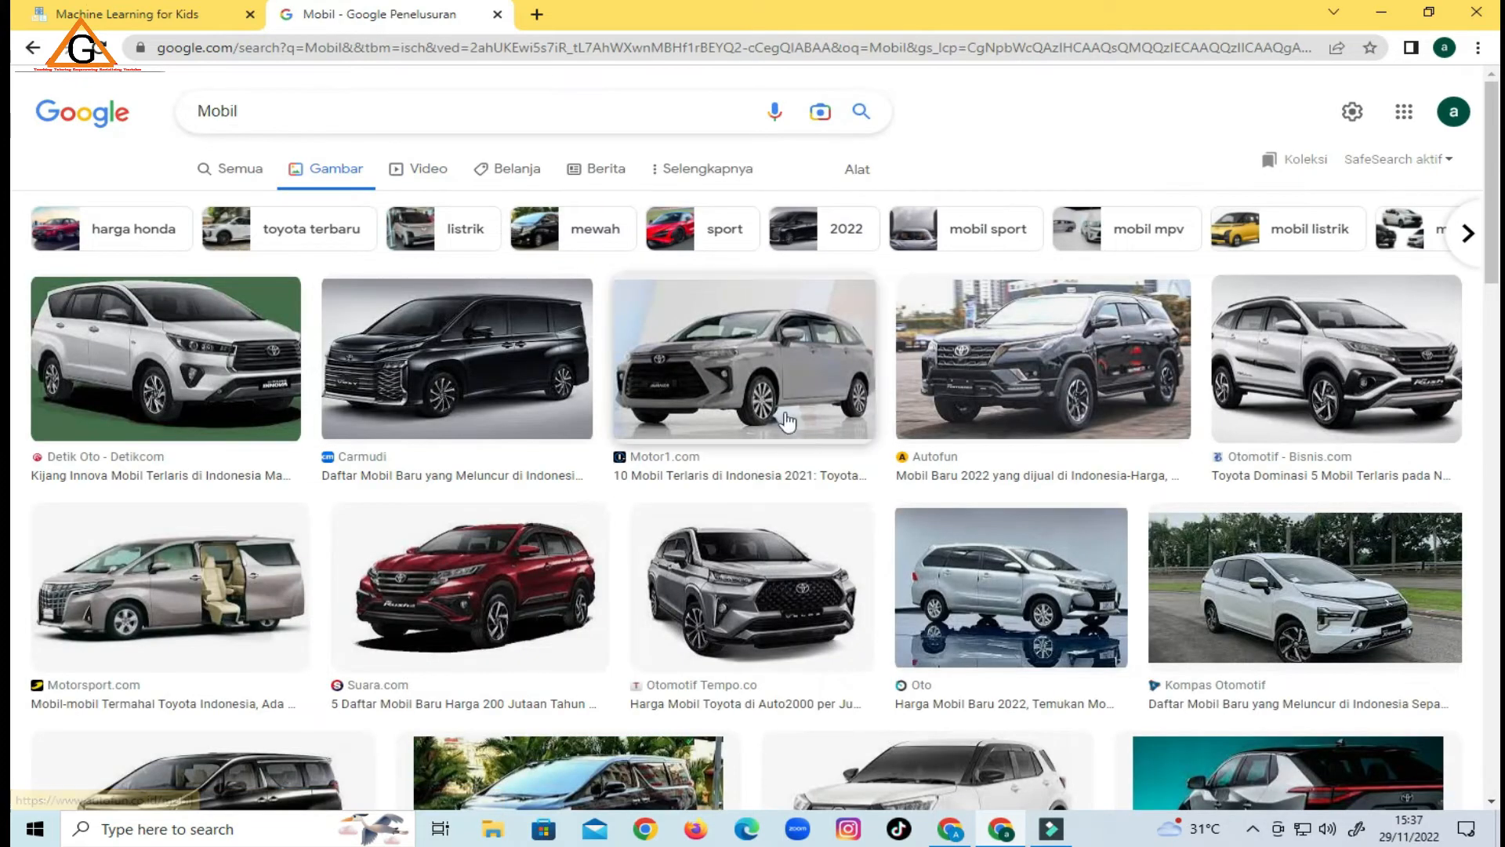
Look over the car pictures and refine the image search to "Mobil sprite".
scroll(775, 473, down, 7)
scroll(774, 474, down, 3)
scroll(705, 392, up, 2)
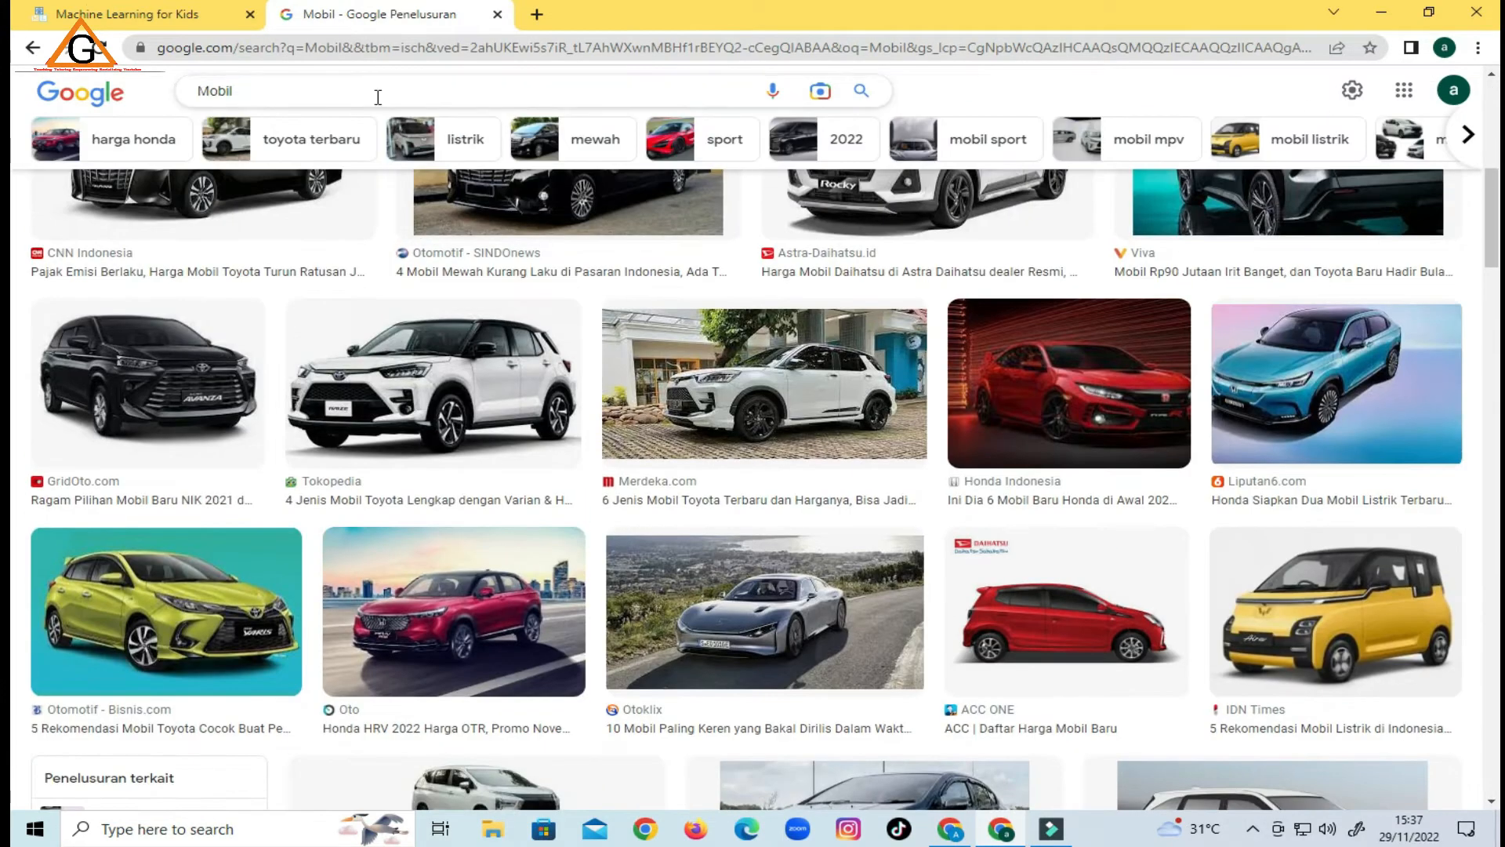
click(362, 88)
text(sprite)
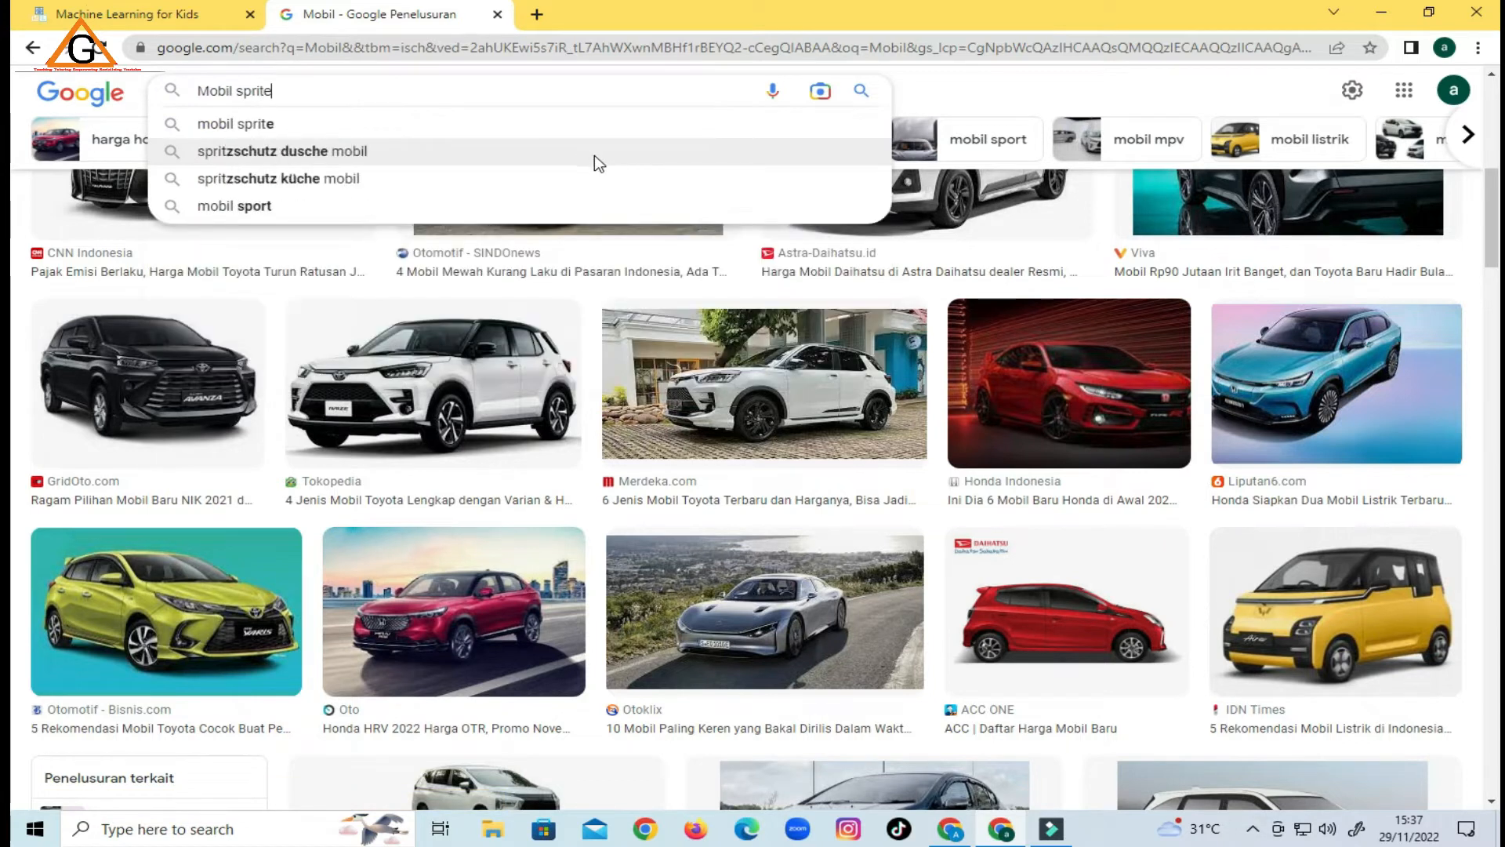
key(Return)
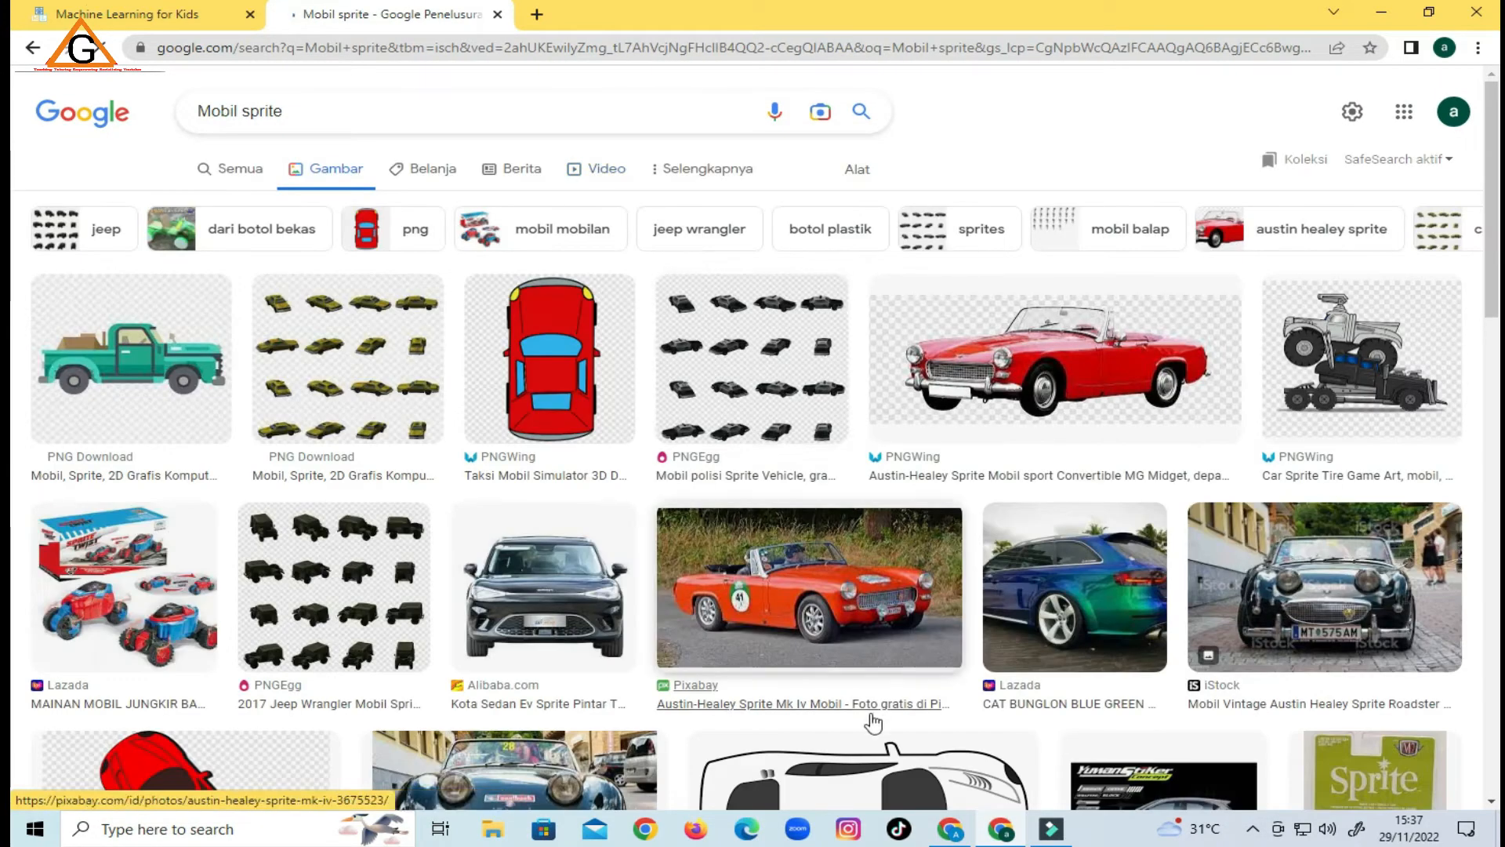
Try to add the Pixabay photo of the orange Austin-Healey Sprite to the Non_Living_Things bucket.
scroll(784, 540, down, 2)
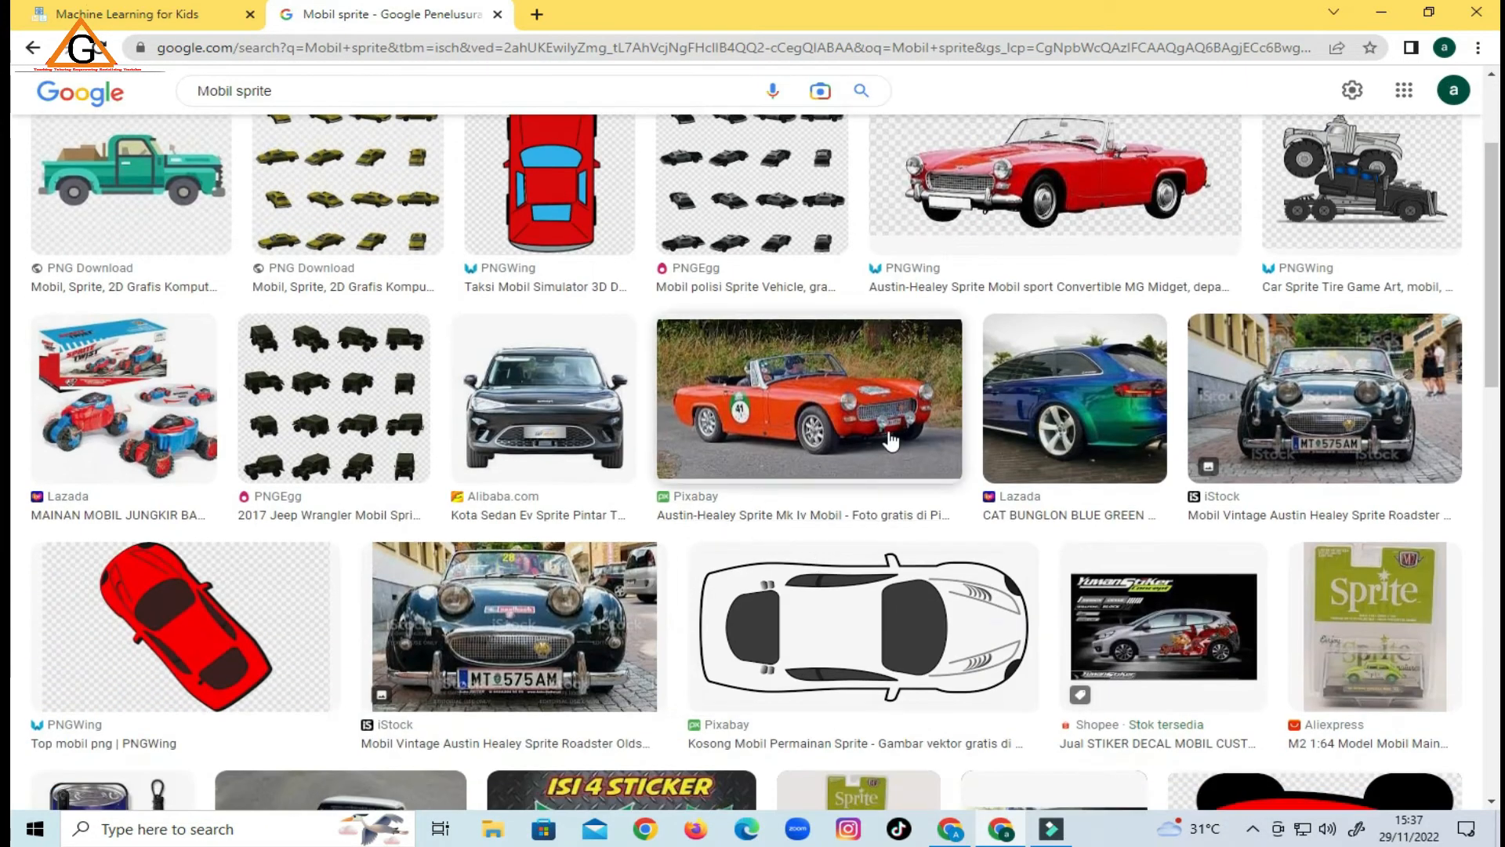
click(883, 409)
drag(864, 397, 451, 262)
drag(1226, 377, 1051, 581)
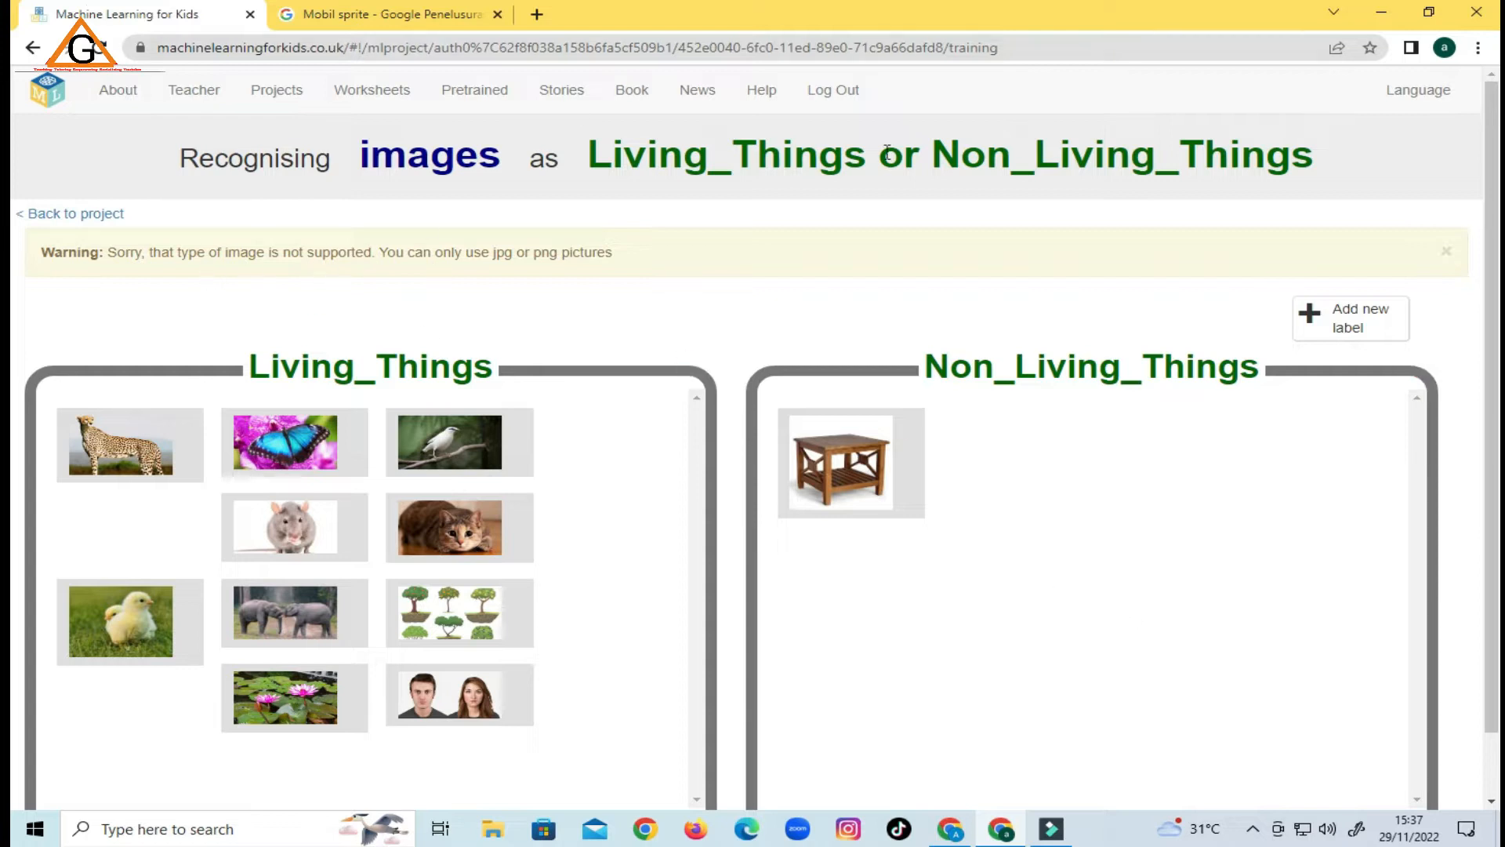
Return to the image results, close the Google Lens box and try to add PNGWing's red Austin-Healey convertible to Non_Living_Things.
click(422, 11)
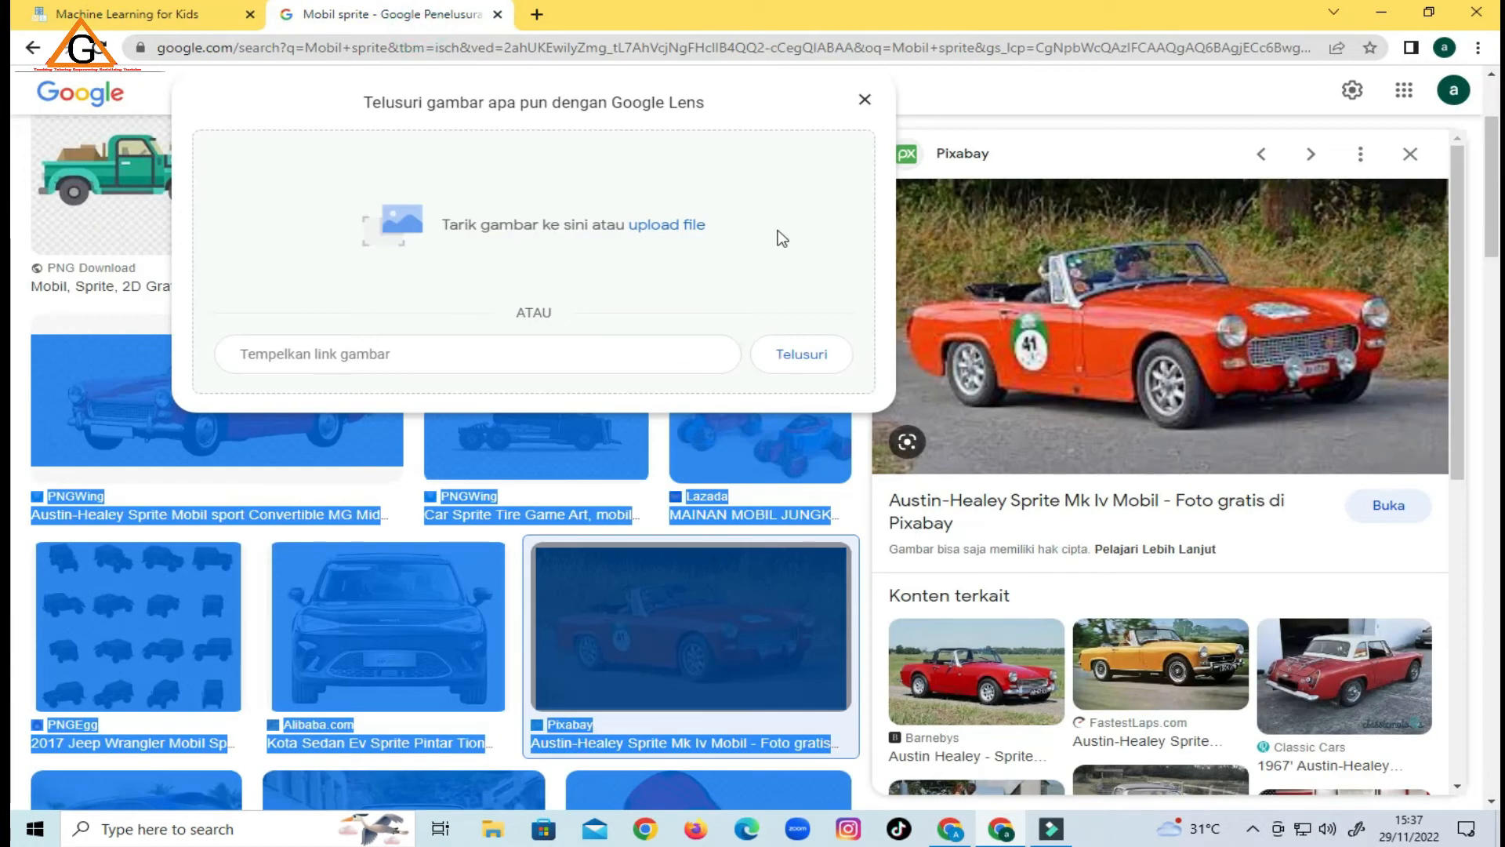
click(866, 102)
scroll(1052, 480, down, 3)
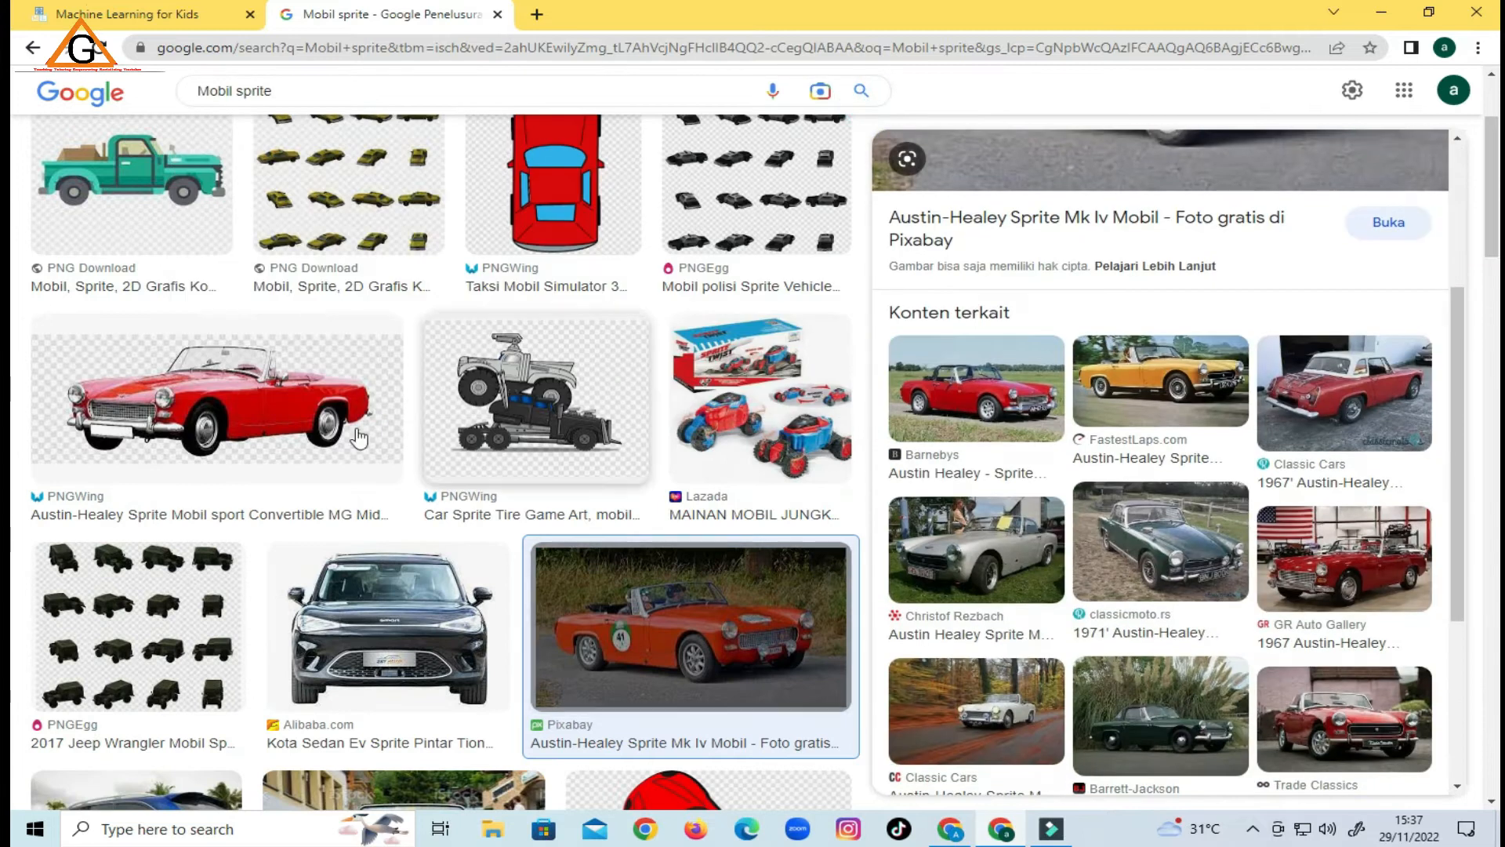
click(205, 378)
click(1332, 329)
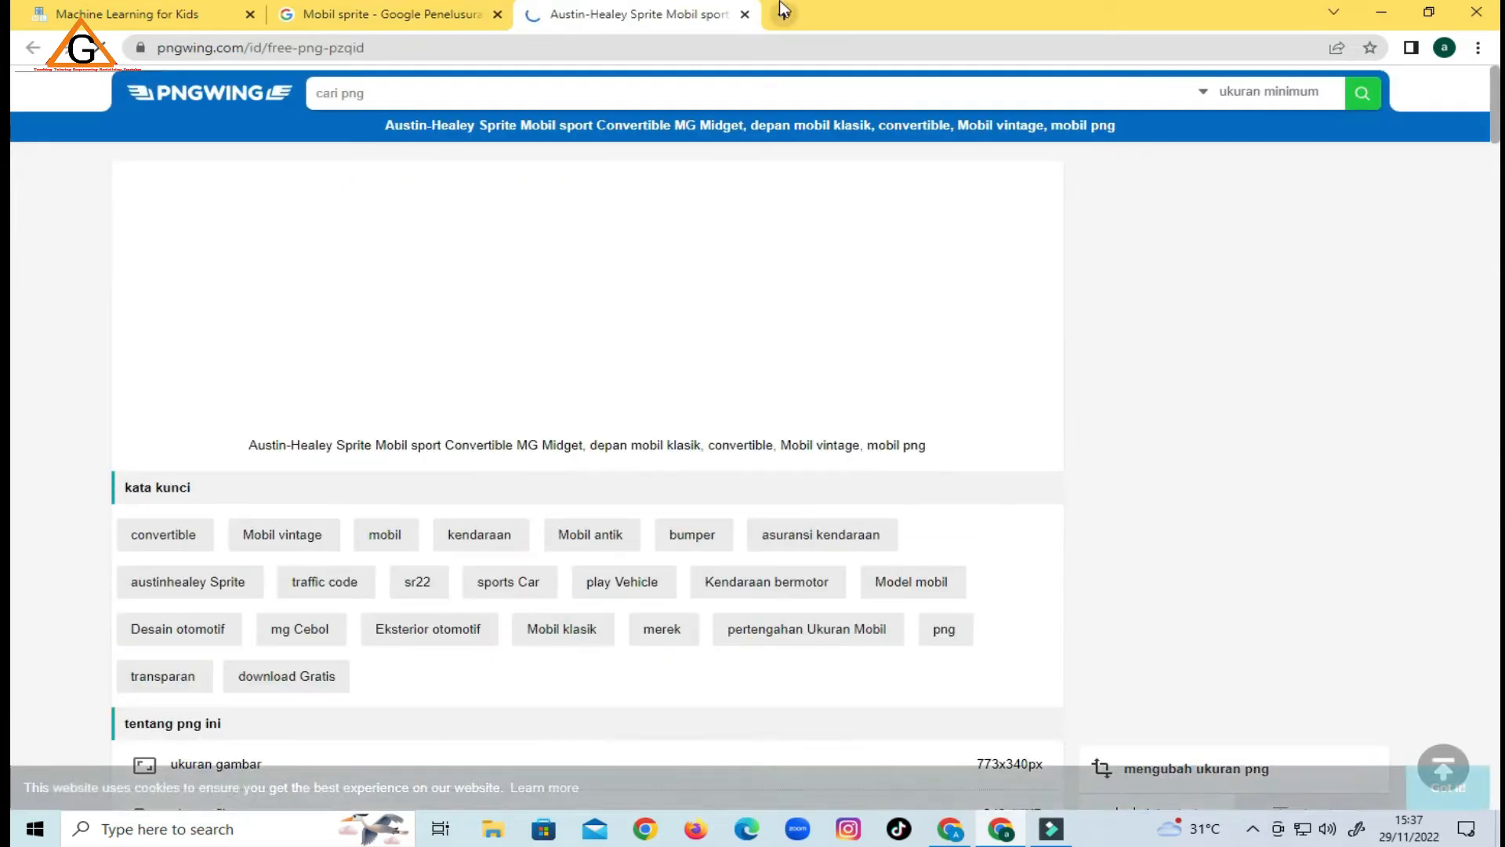
click(743, 15)
drag(1160, 298, 908, 590)
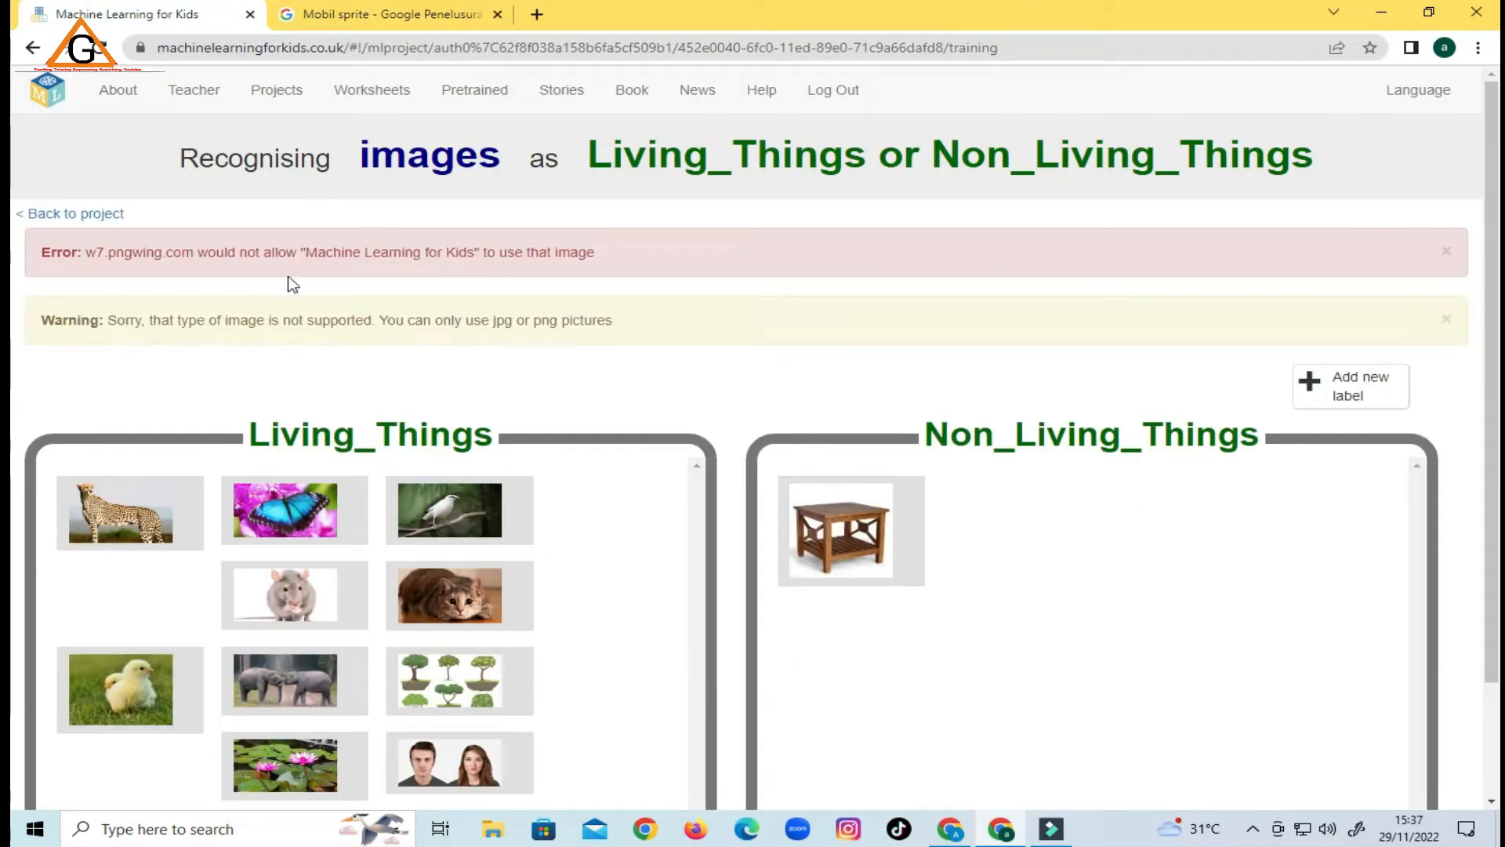
Return to the image results, close the Google Lens box and try to add PNGWing's red top-view car to Non_Living_Things.
click(492, 8)
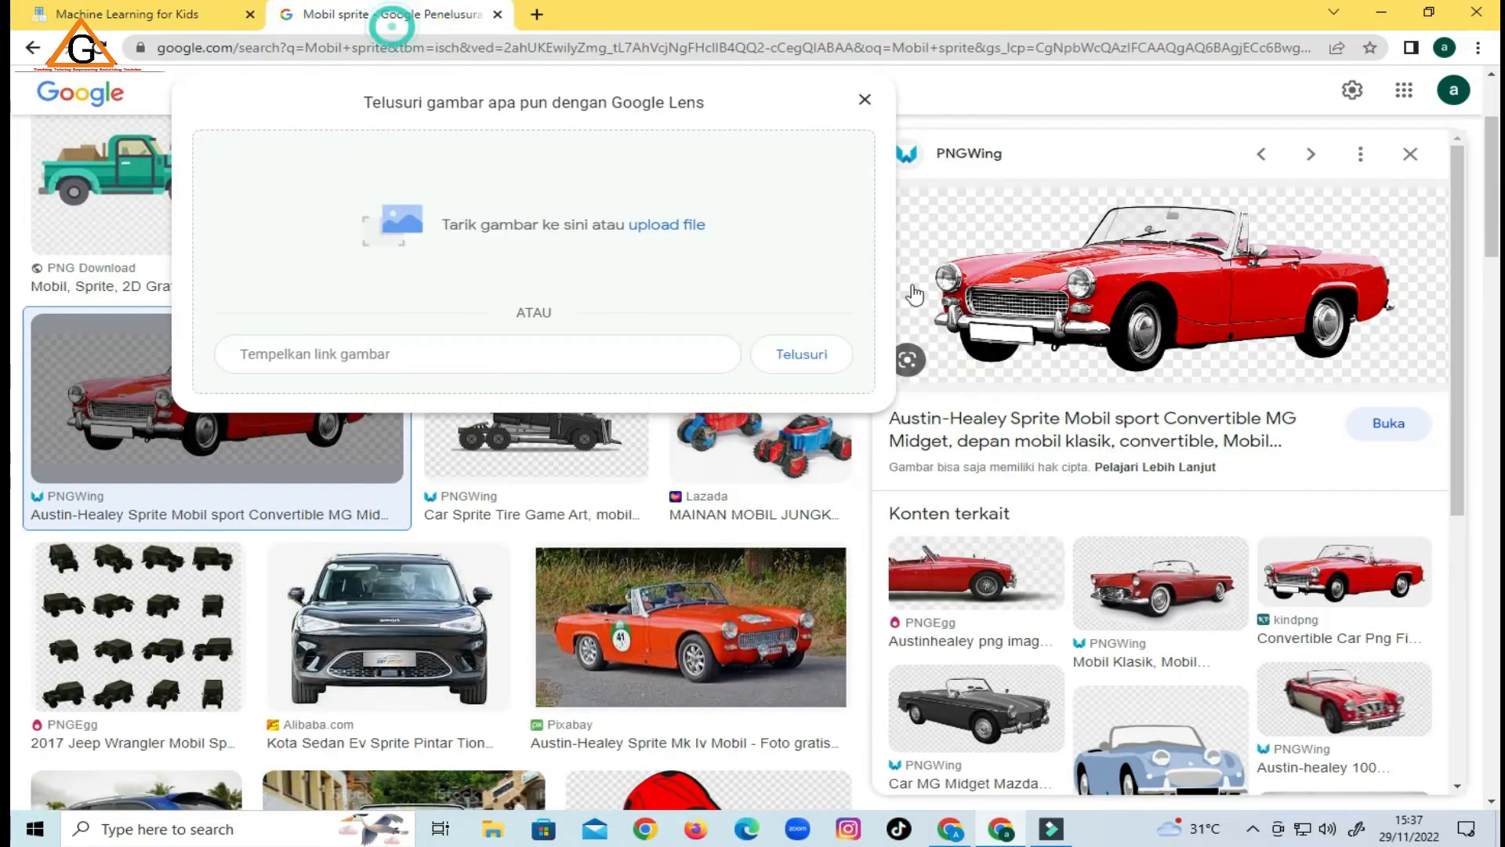
scroll(872, 237, down, 3)
click(866, 100)
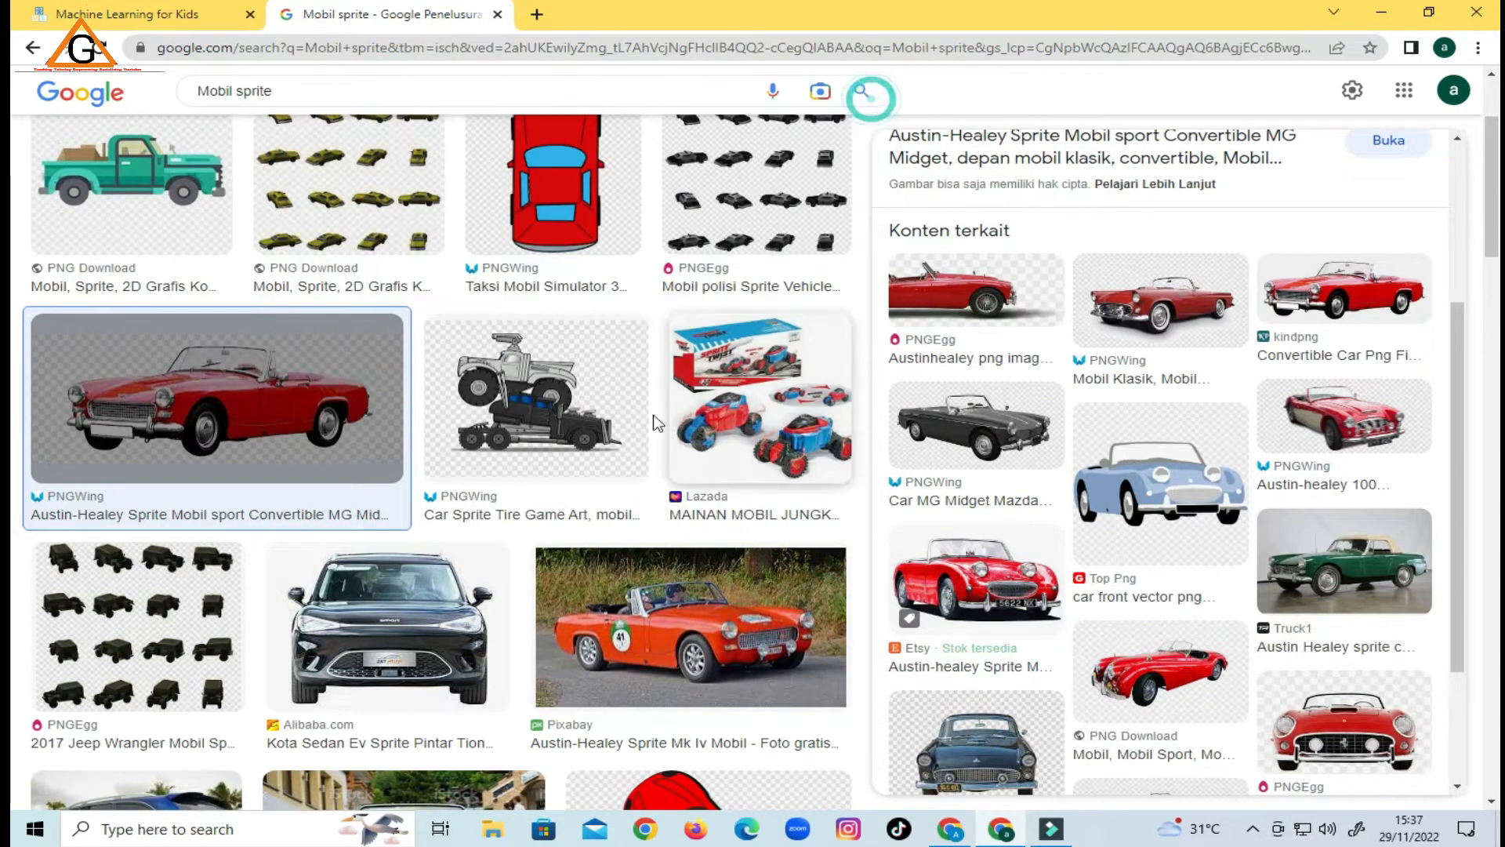
scroll(745, 537, down, 5)
click(753, 489)
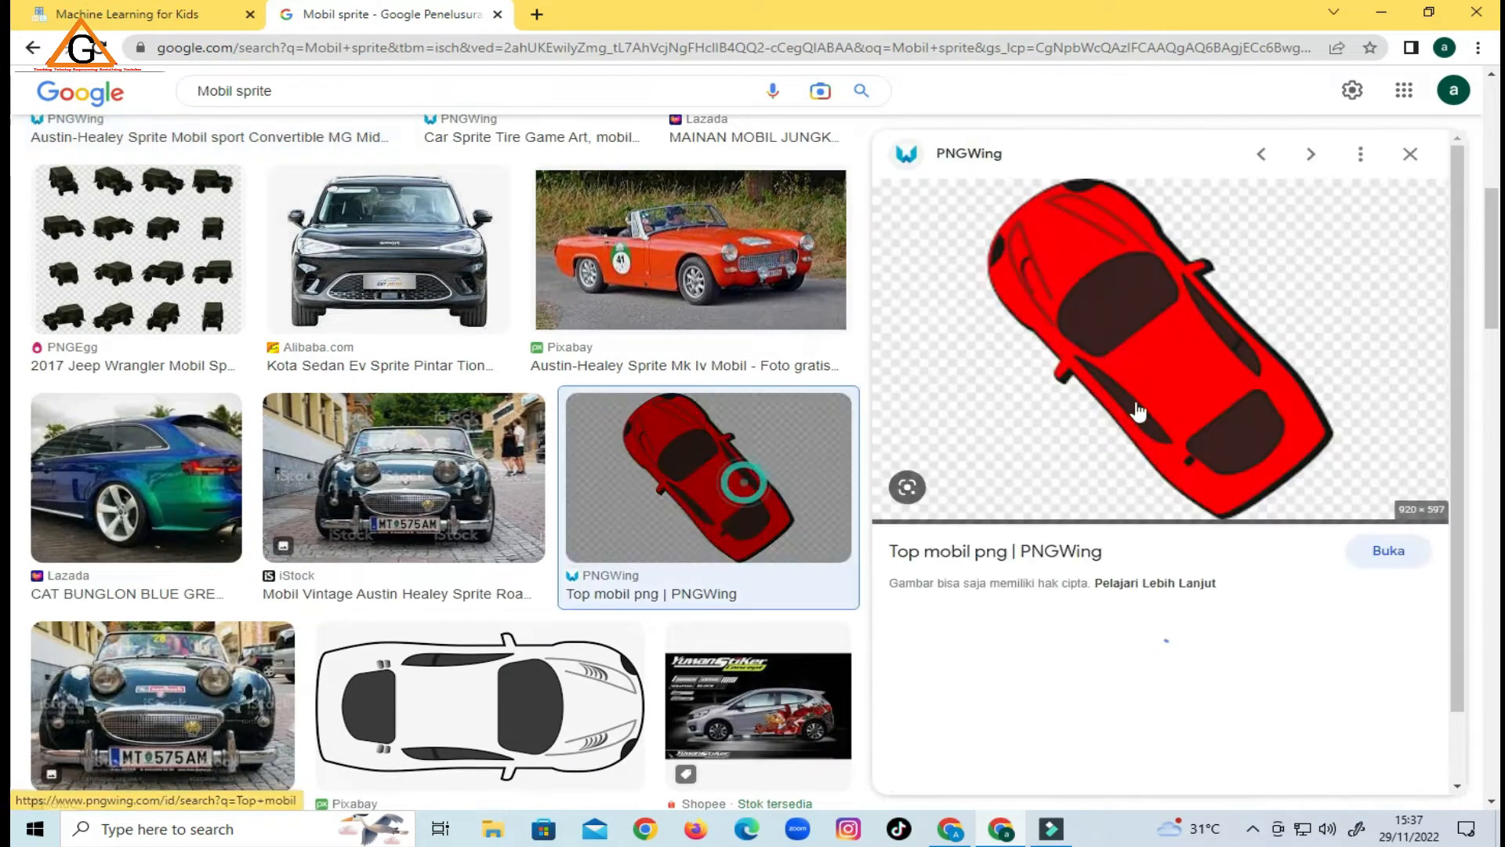
click(1203, 370)
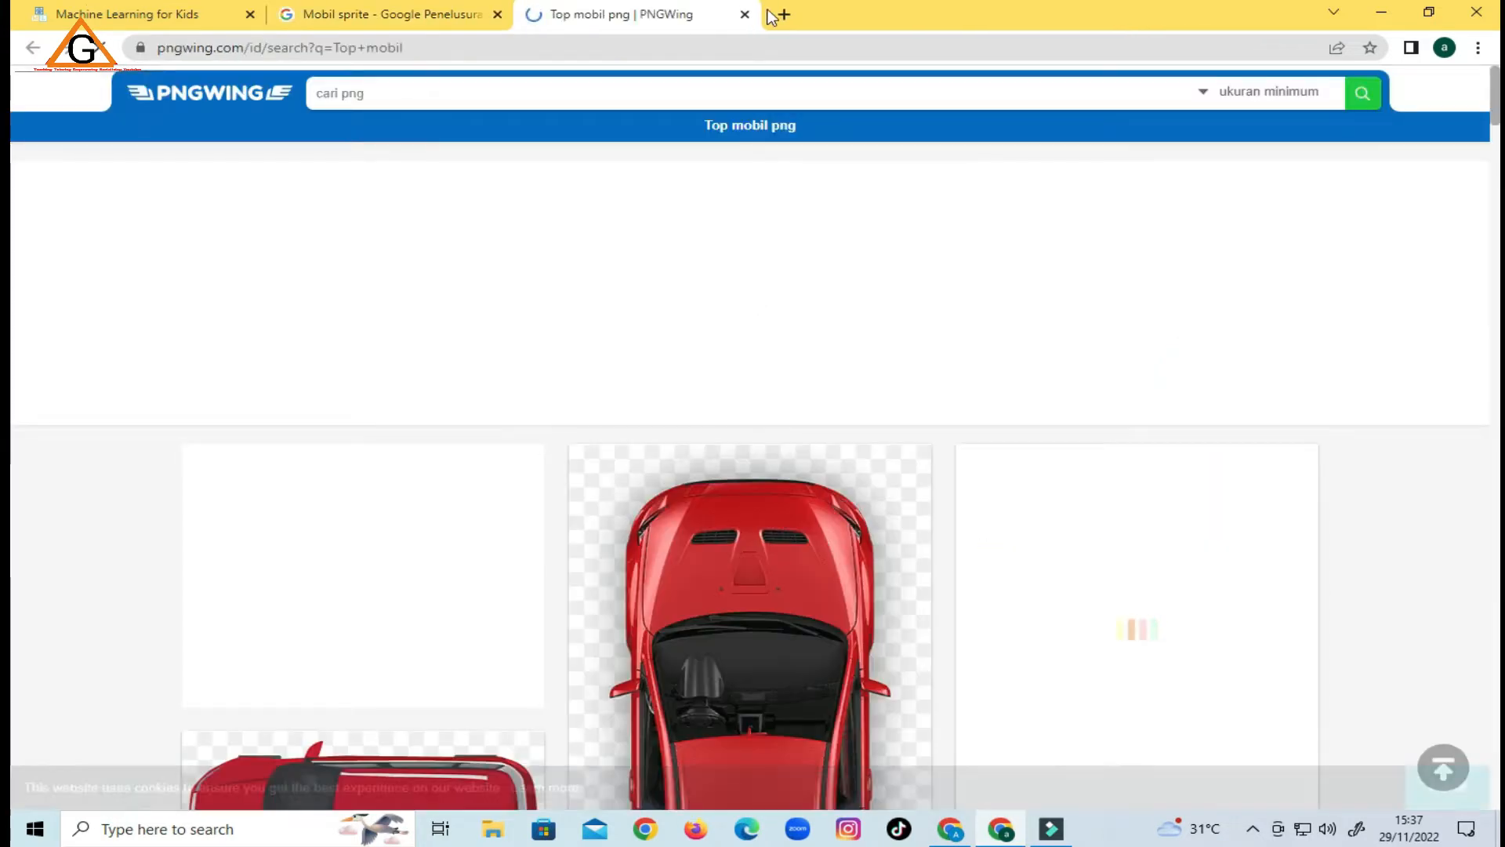
click(751, 14)
drag(917, 343, 1068, 615)
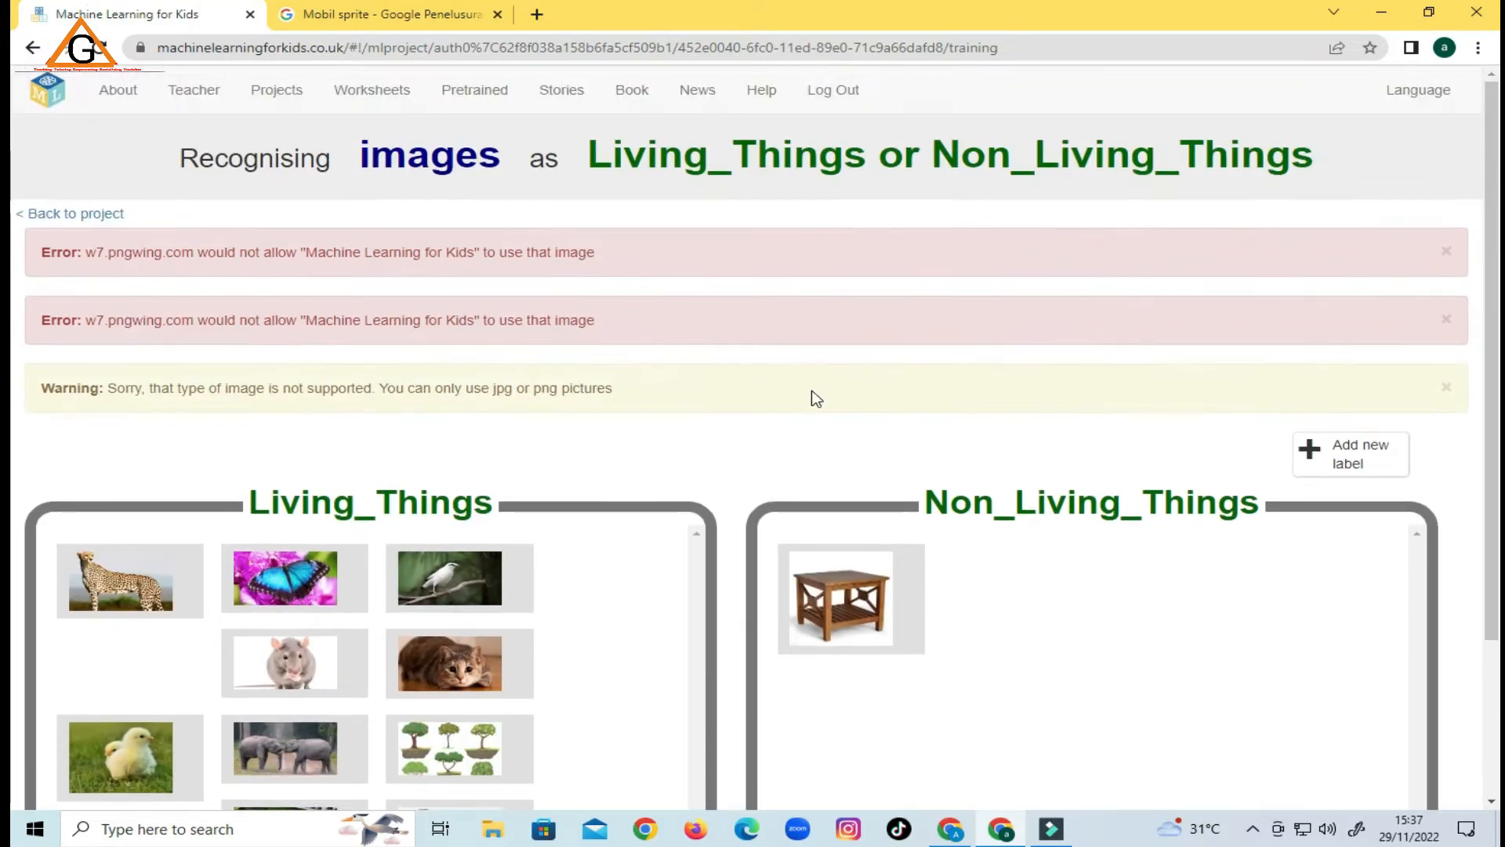
Add PNG Download's teal pickup truck picture to the Non_Living_Things bucket and dismiss the error and warning messages.
click(390, 9)
scroll(979, 549, down, 5)
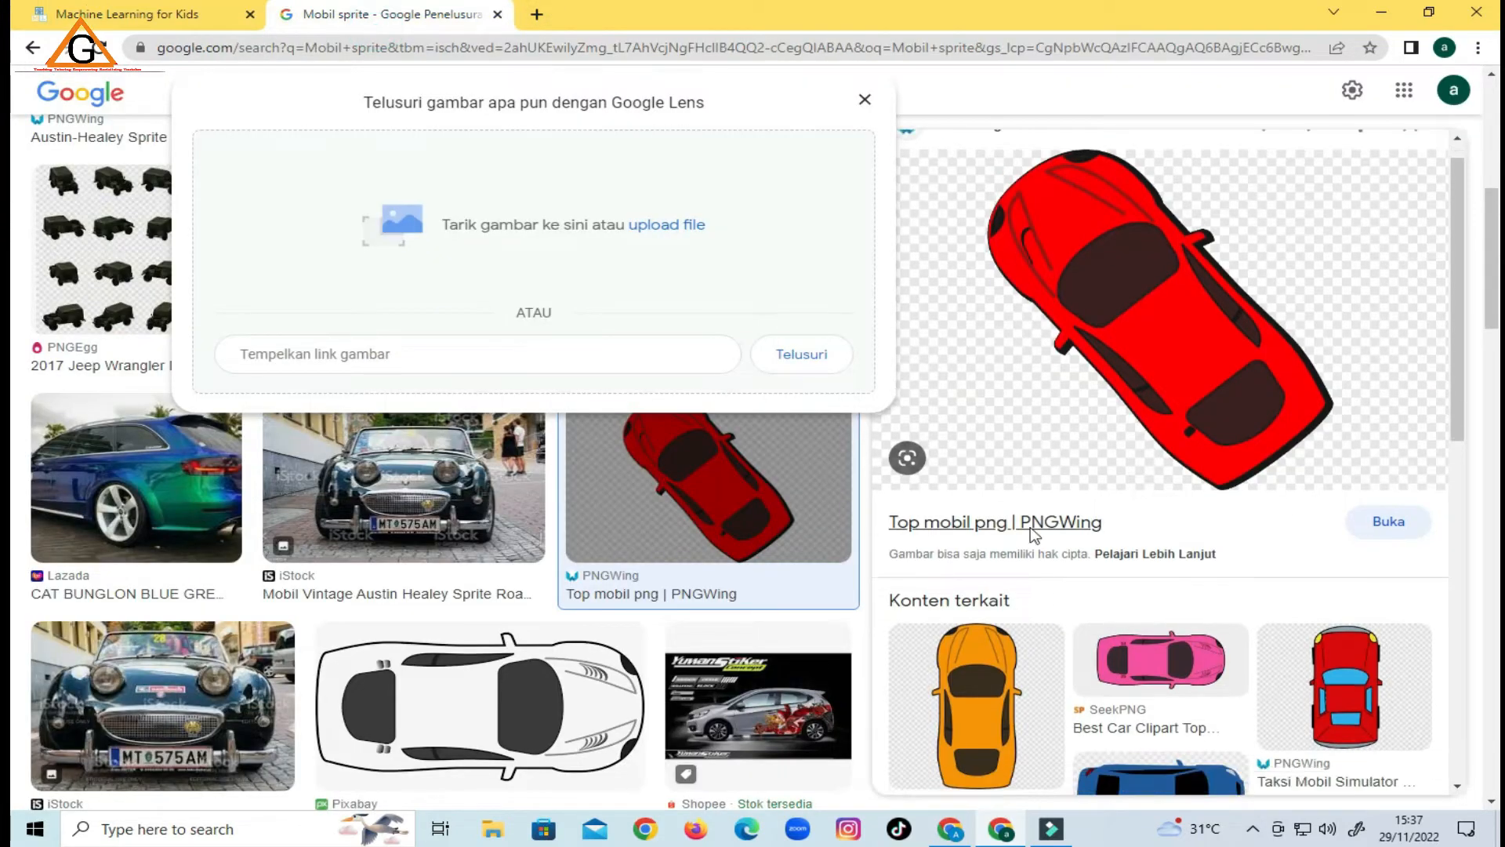
scroll(472, 566, up, 10)
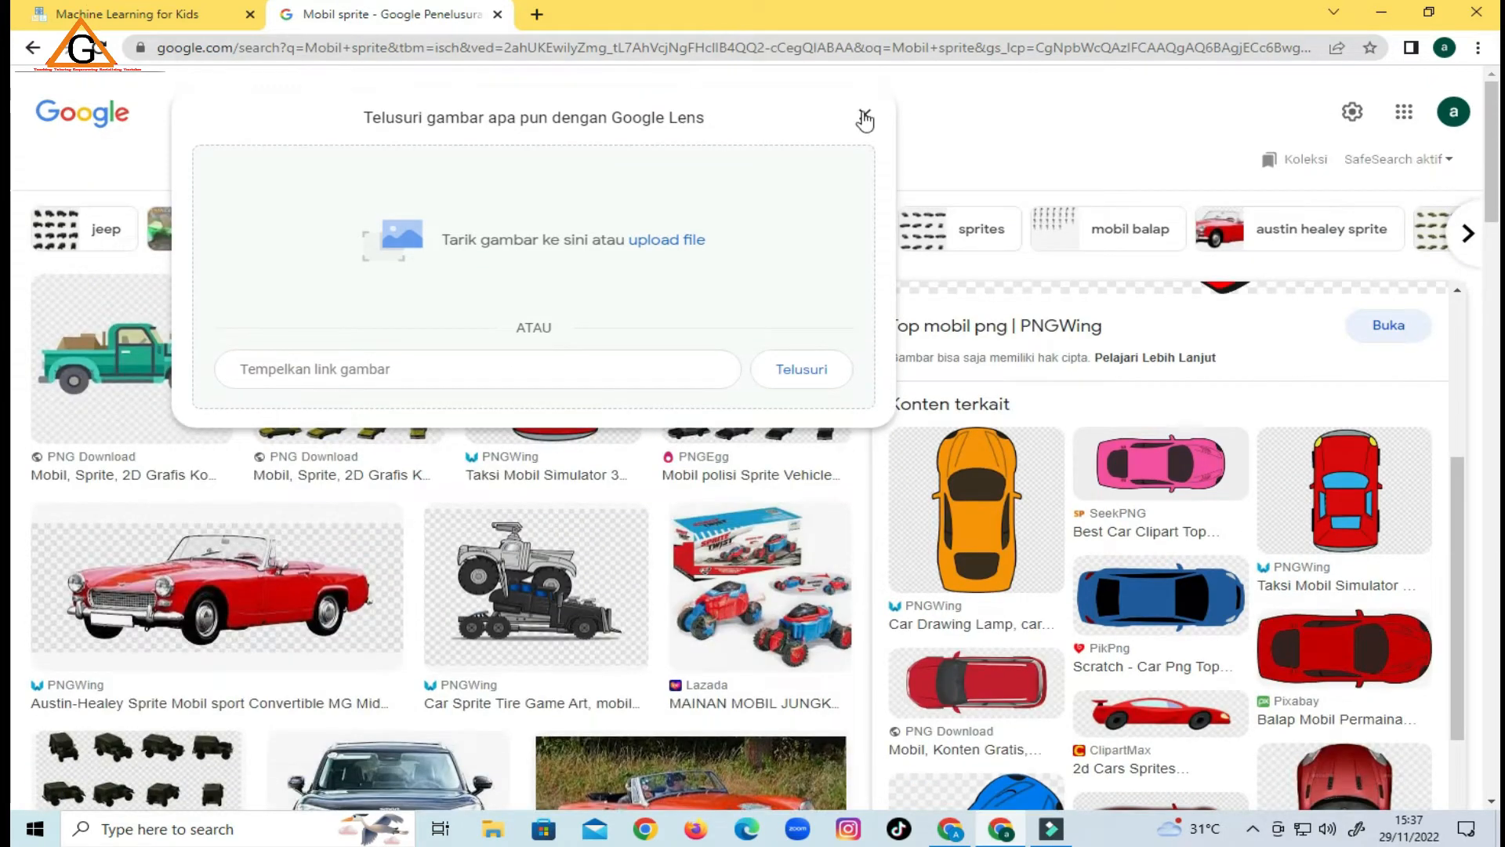
click(865, 119)
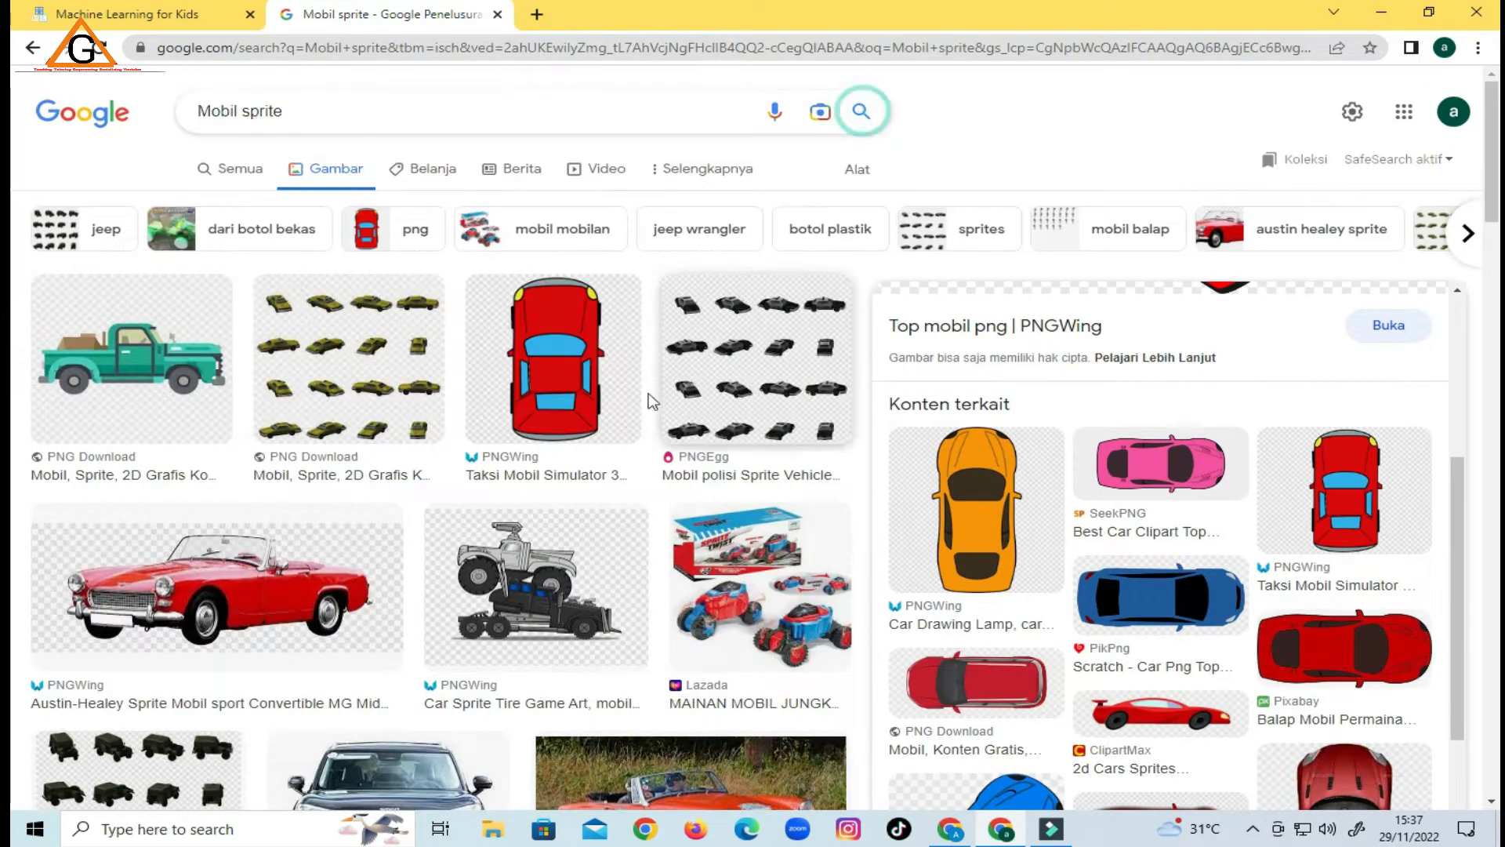
click(98, 402)
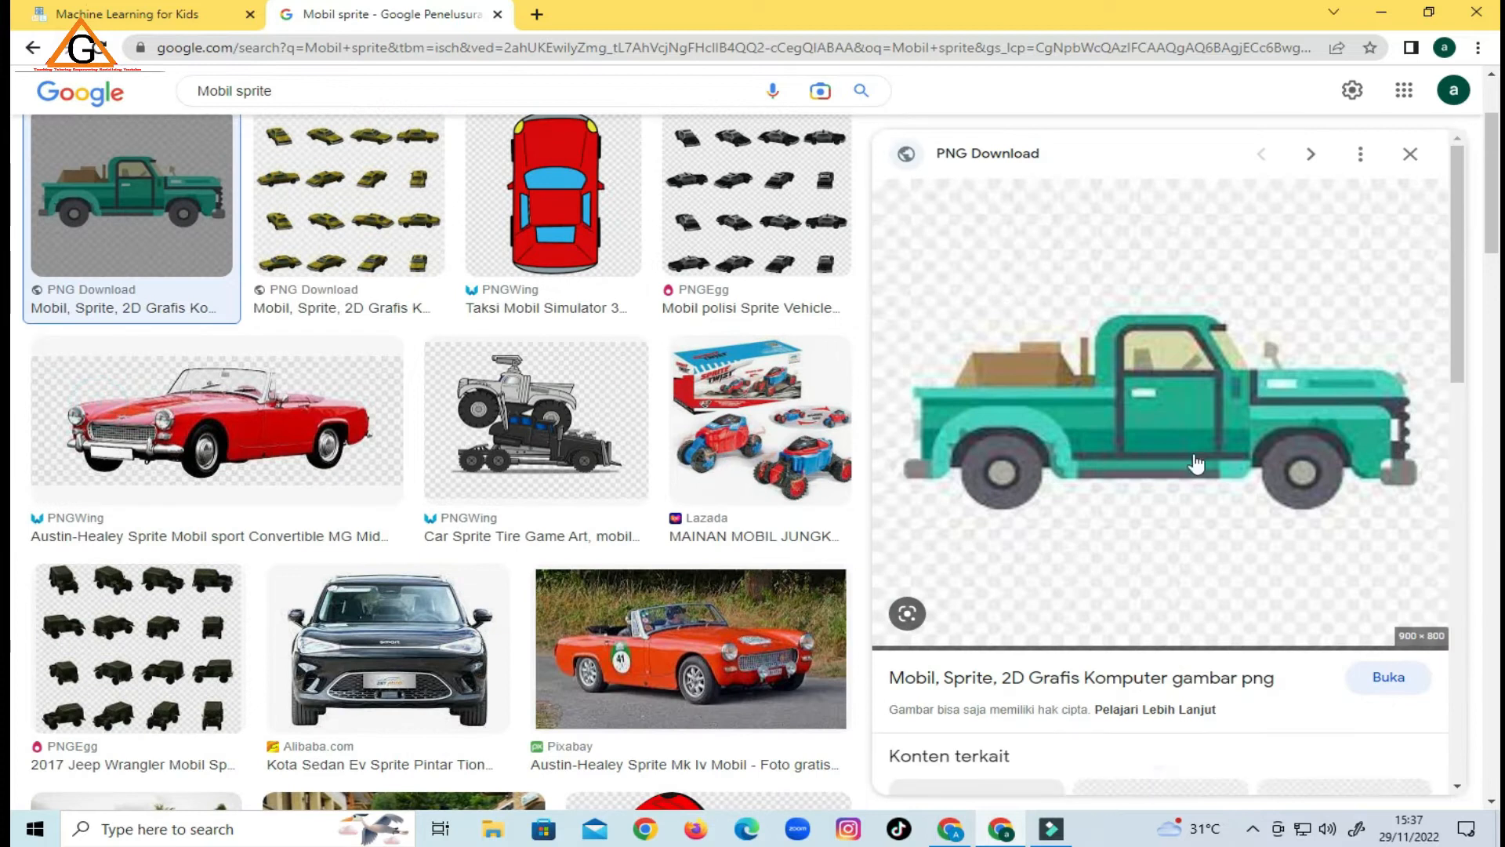
drag(1207, 414, 1183, 703)
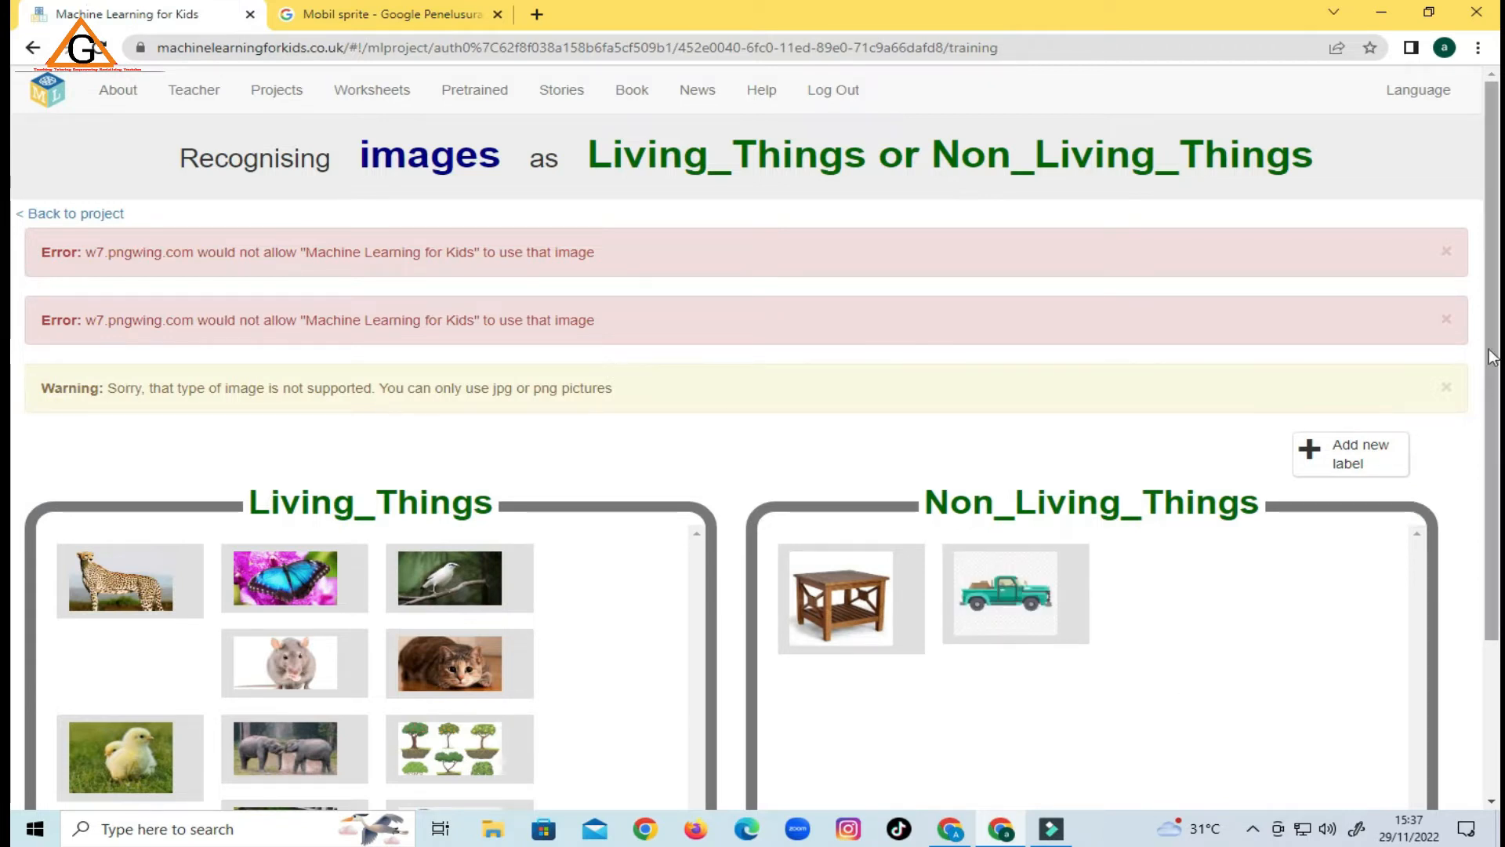
click(1447, 320)
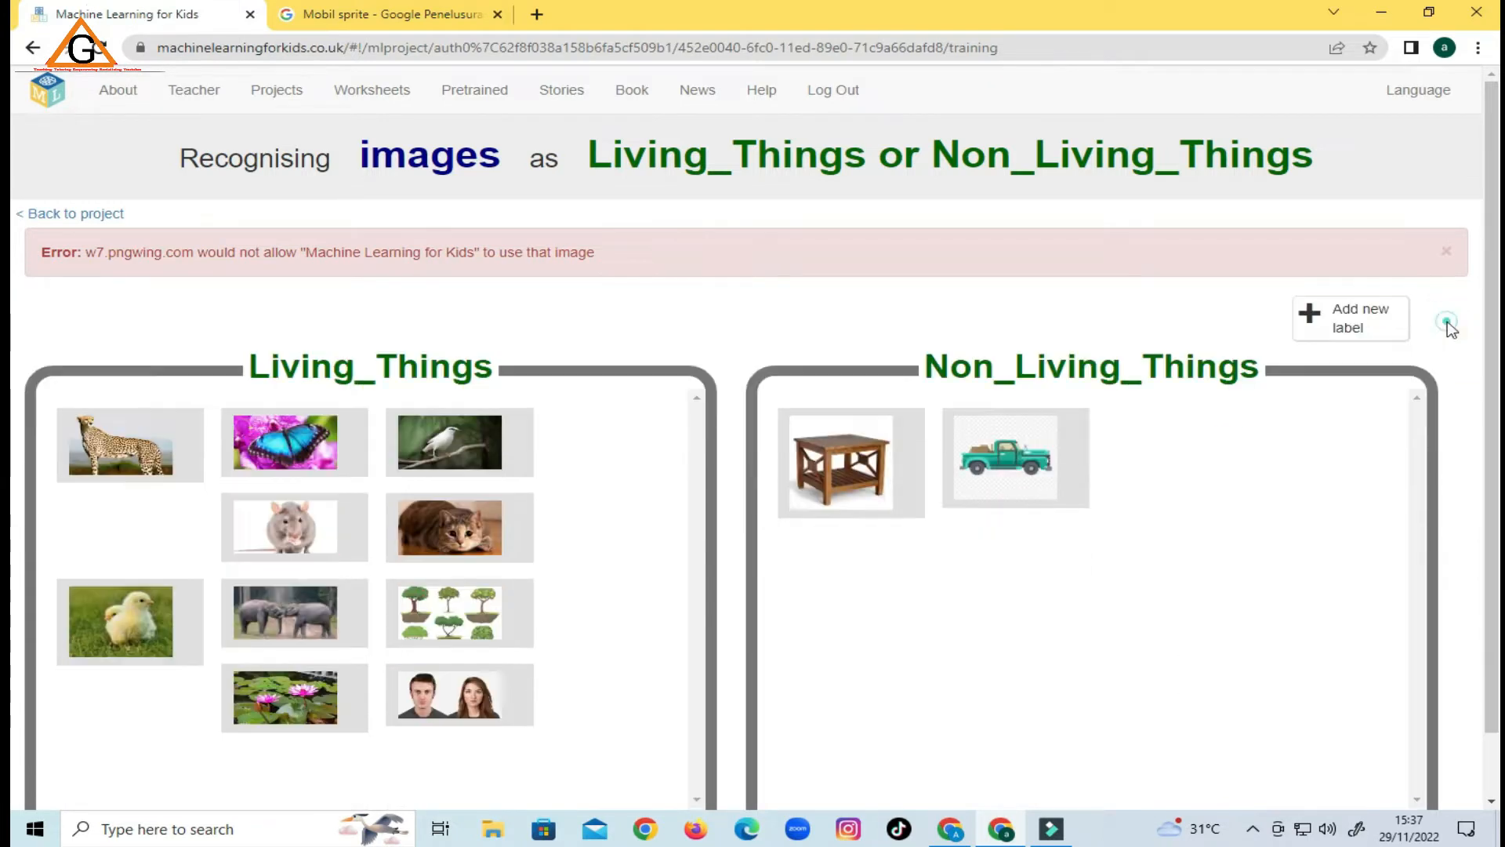
click(1448, 252)
Return to the image results, close the Google Lens box and search for "spede motor" pictures.
click(314, 14)
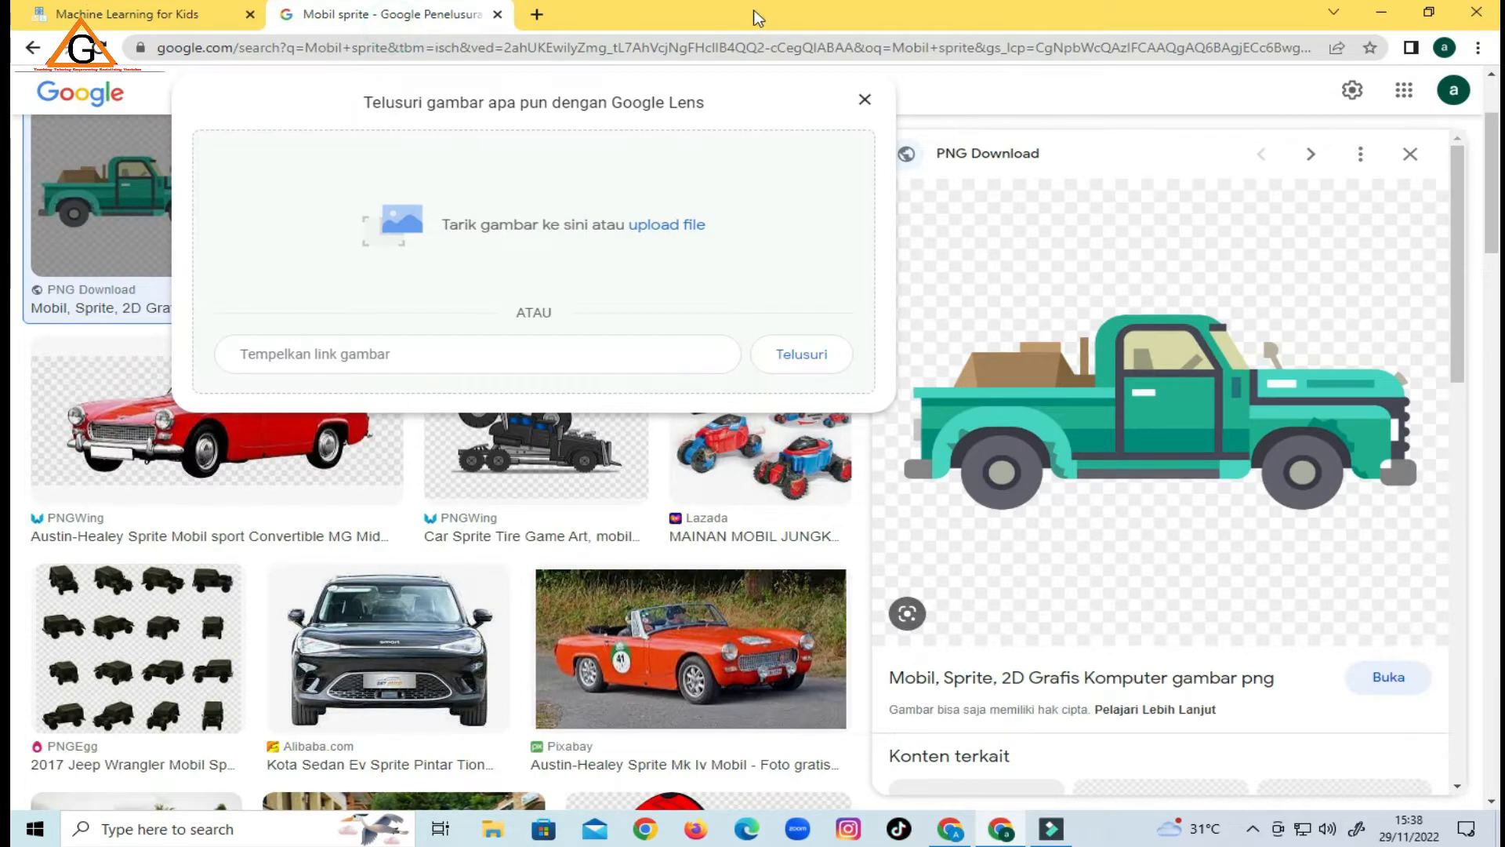
click(864, 100)
click(861, 98)
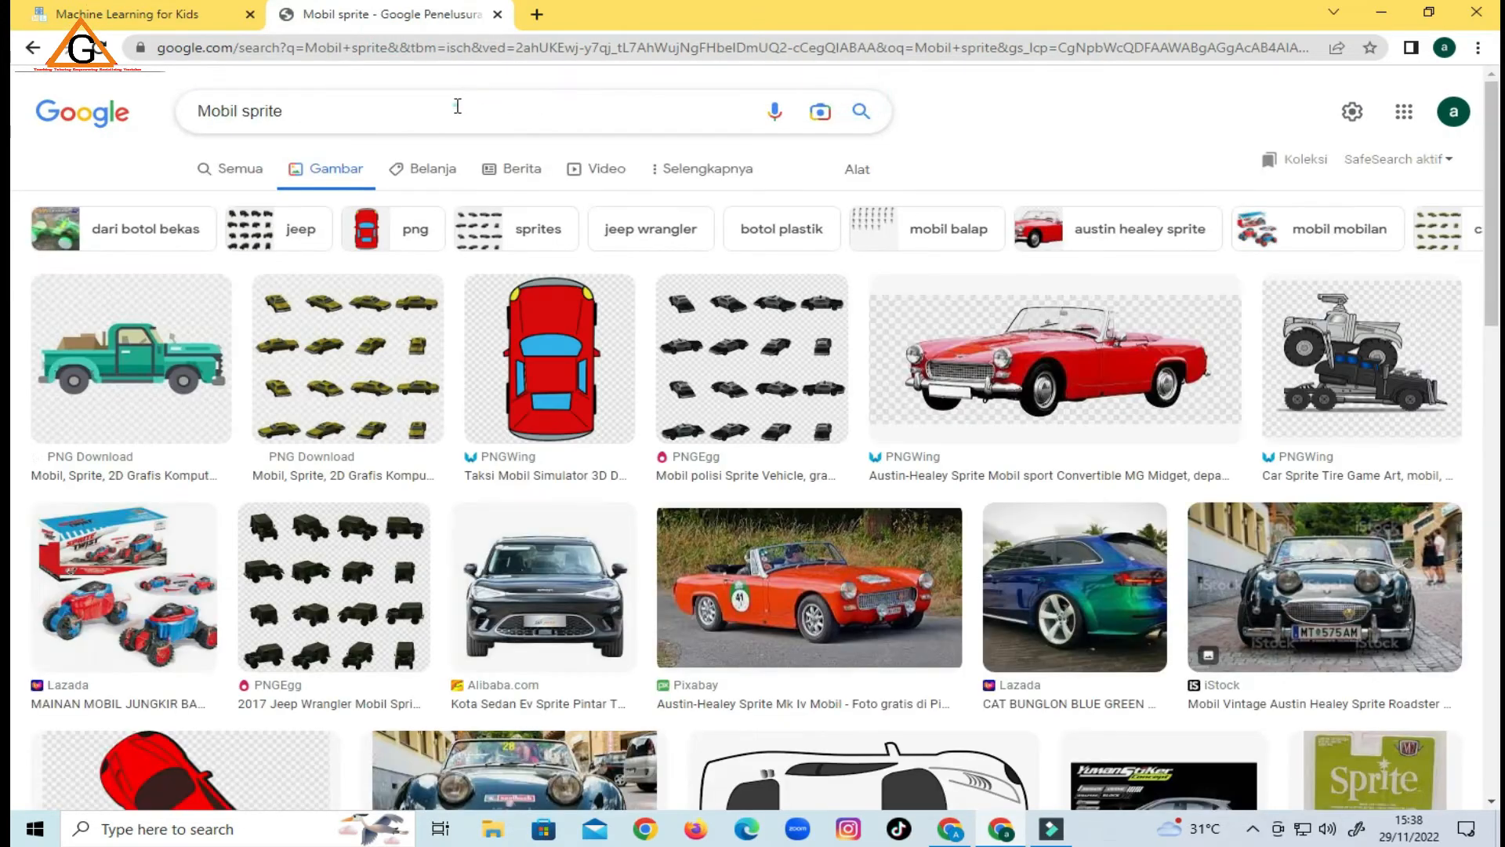
drag(456, 105, 87, 117)
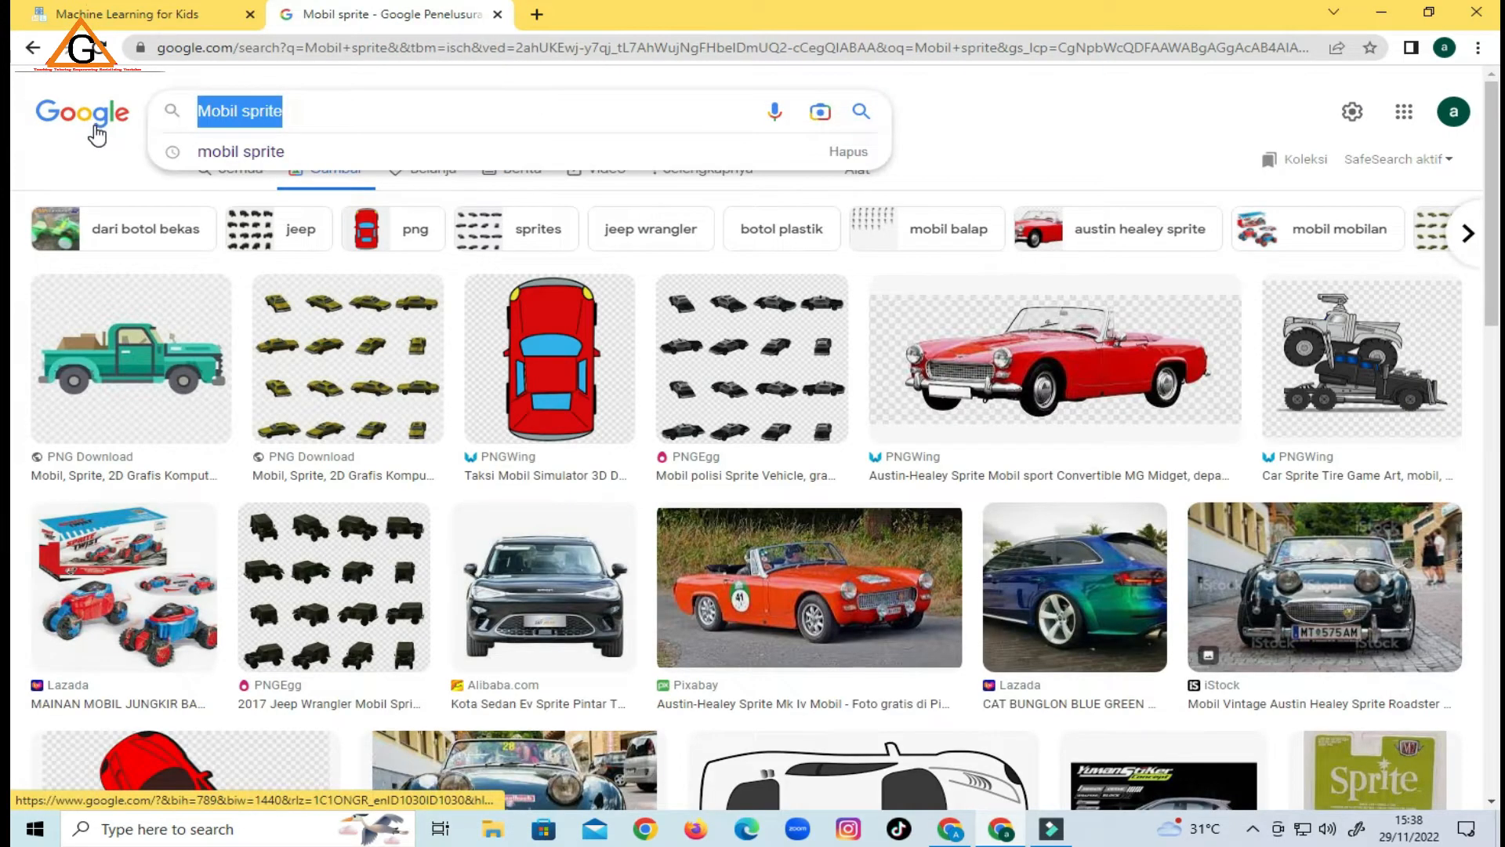
text(spede mpotpr)
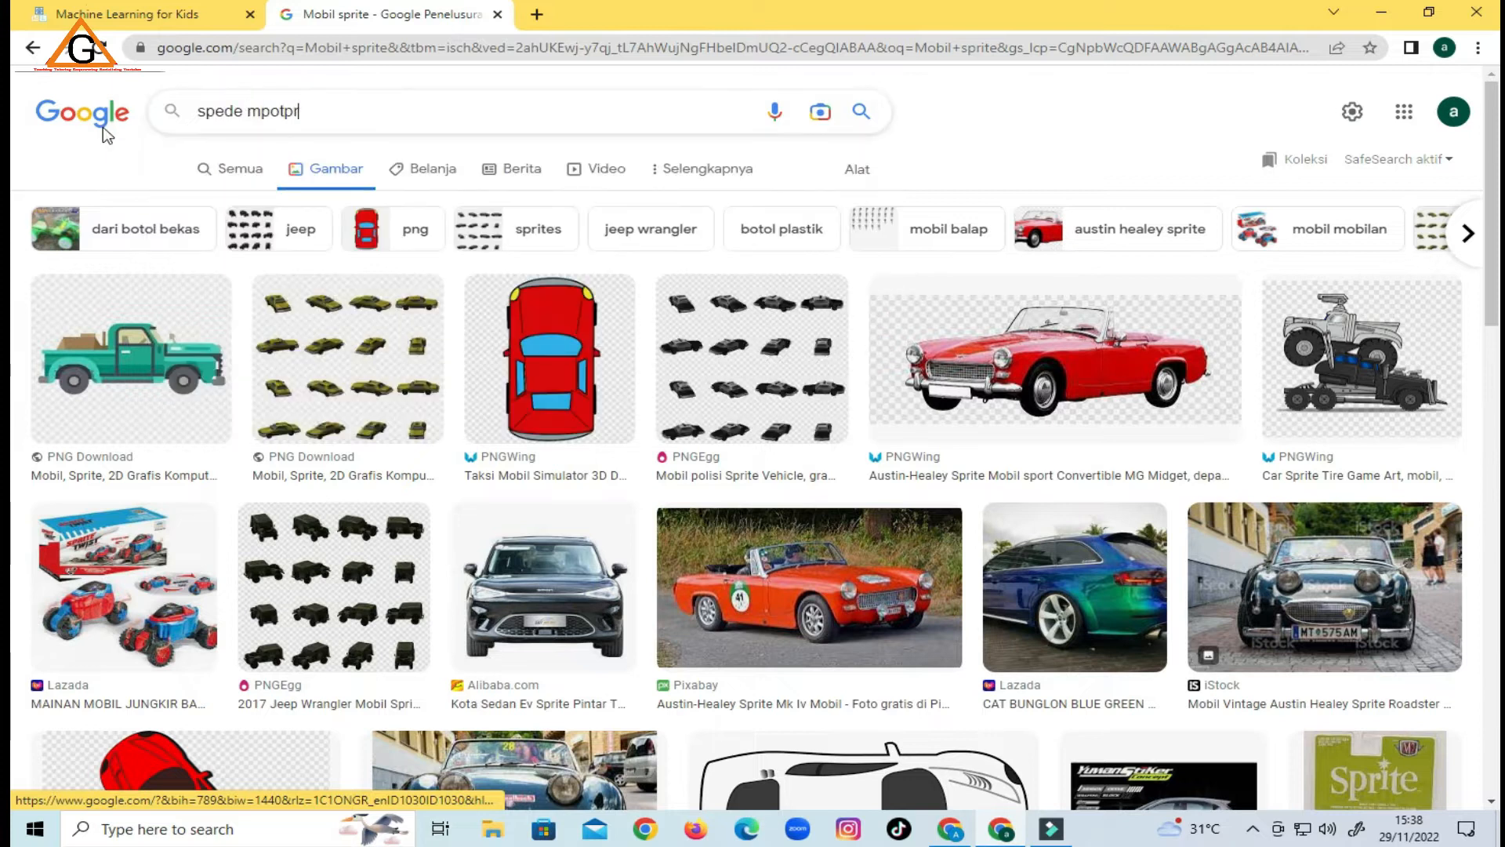
key(BackSpace)
key(BackSpace)
key(BackSpace)
text(otor)
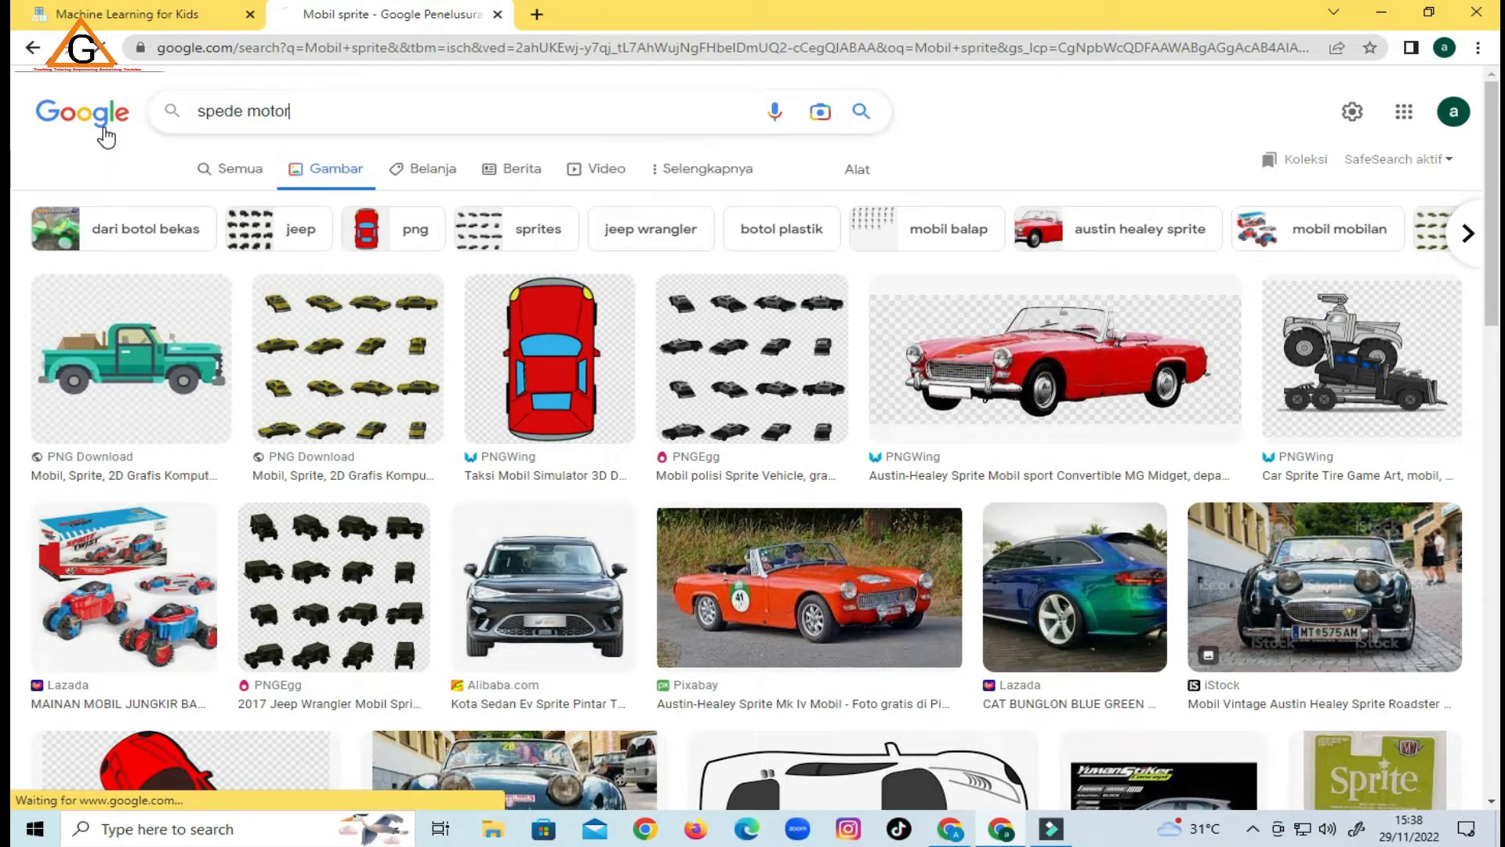
key(Return)
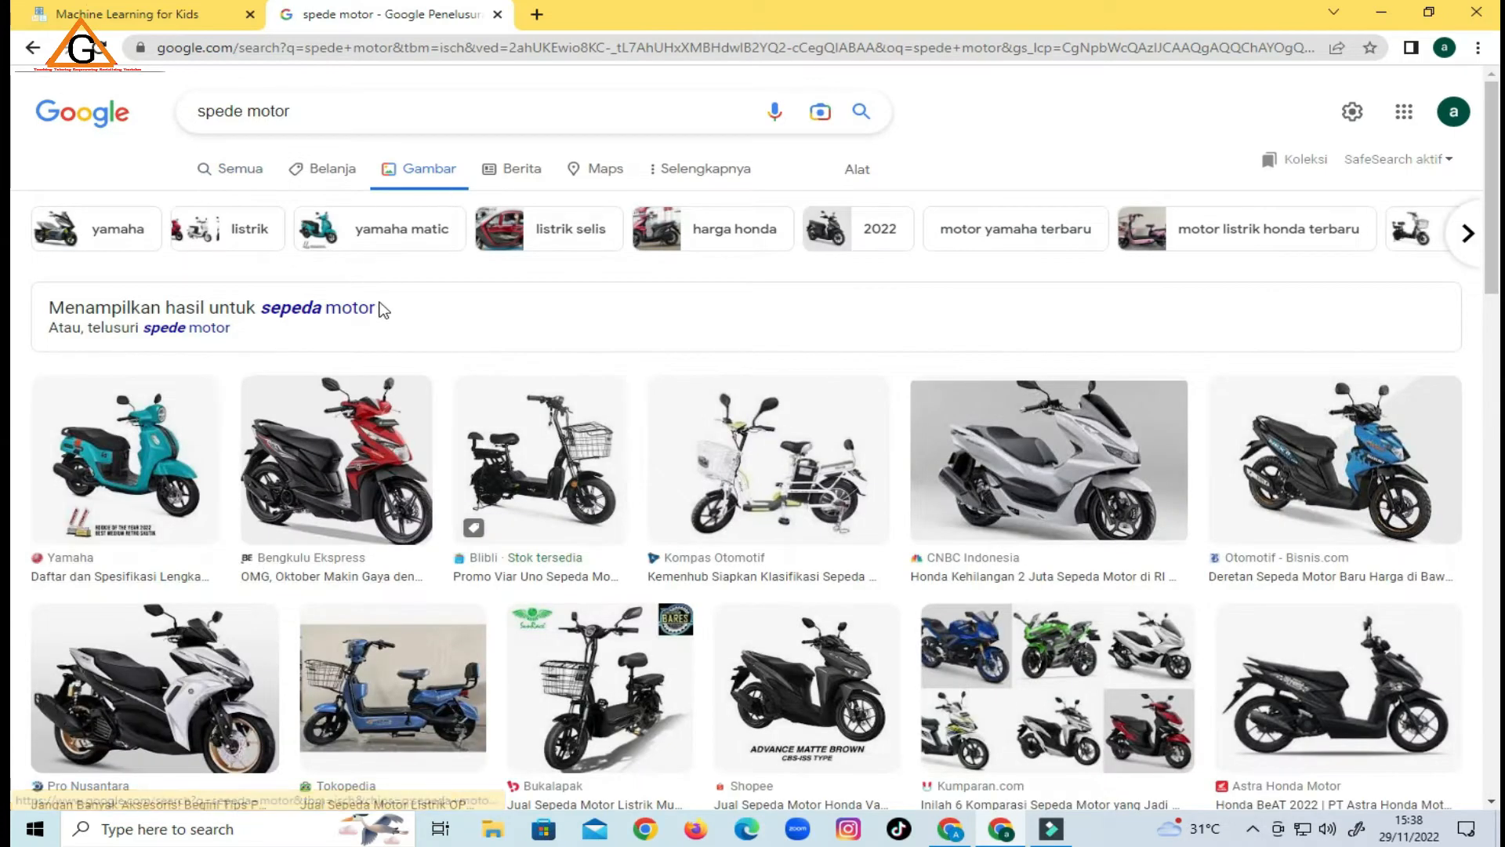
Refine the image search to "spede motor sprite" and add Pixabay's red motorbike with number 11 to Non_Living_Things.
click(377, 118)
text(sprite)
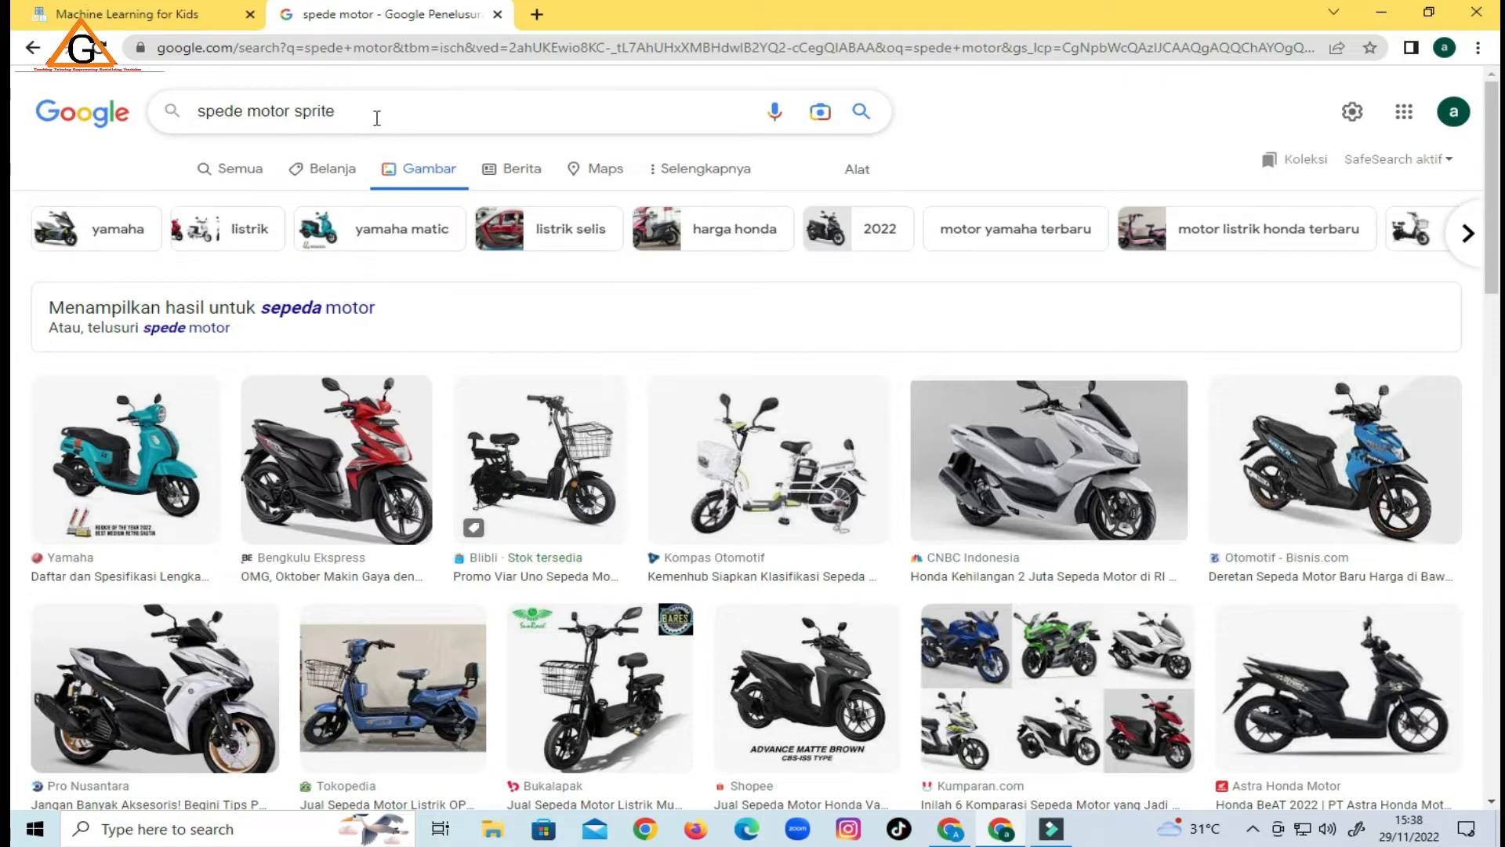
key(Return)
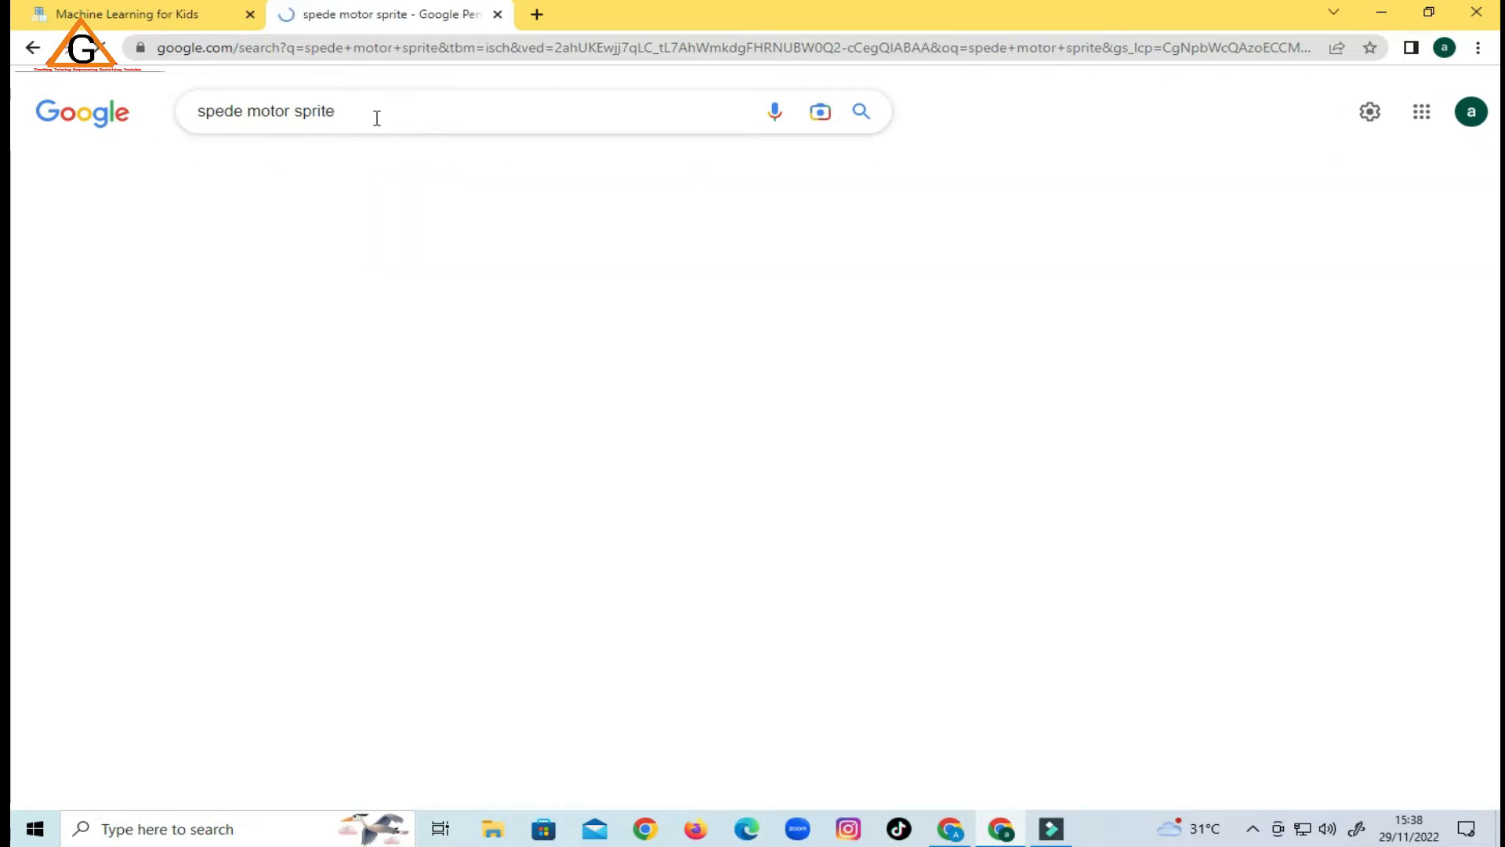
scroll(737, 608, down, 5)
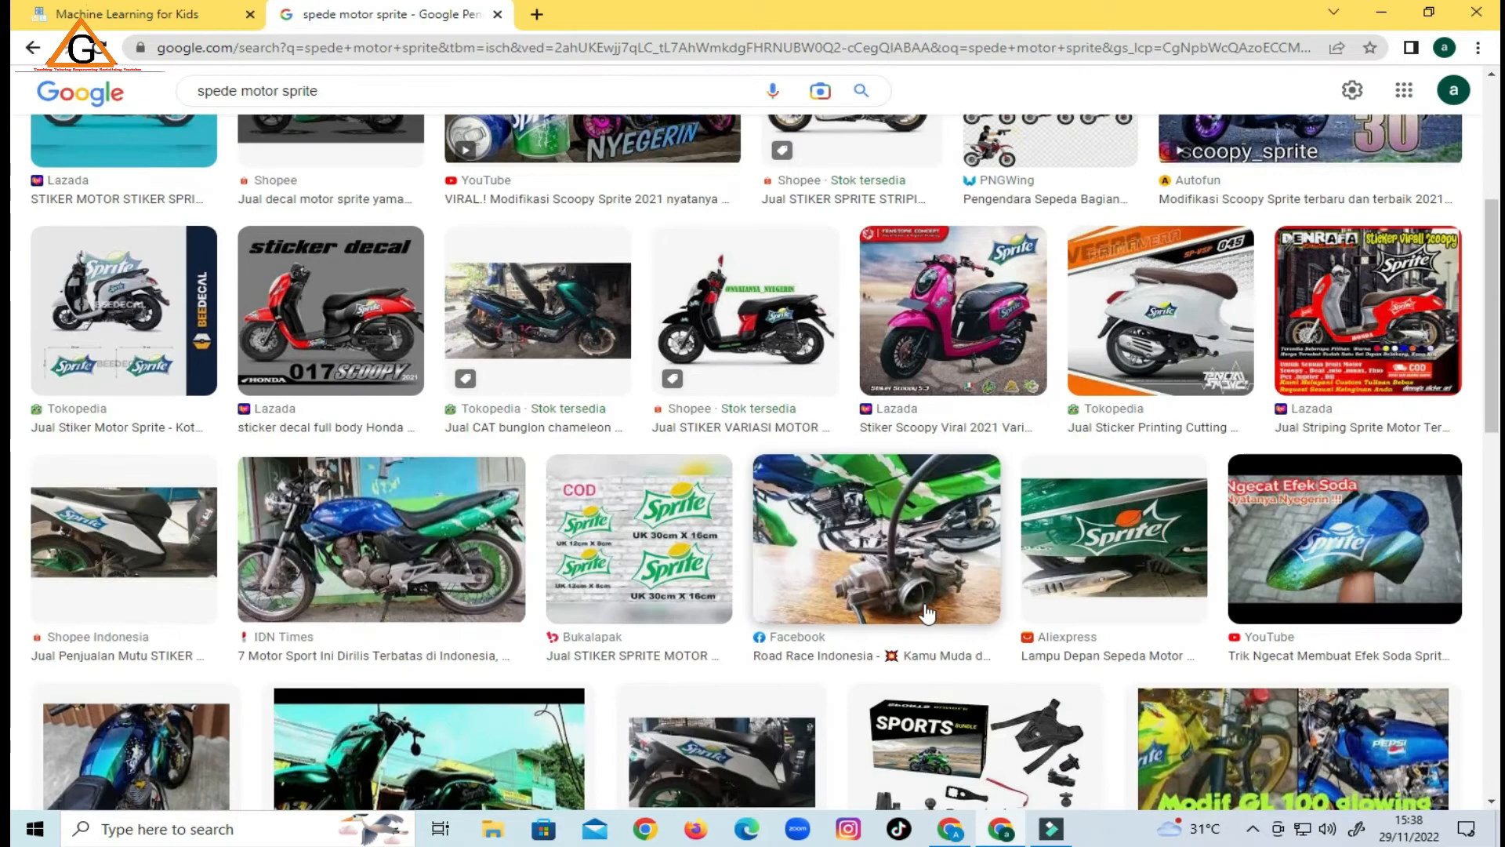
scroll(746, 596, down, 15)
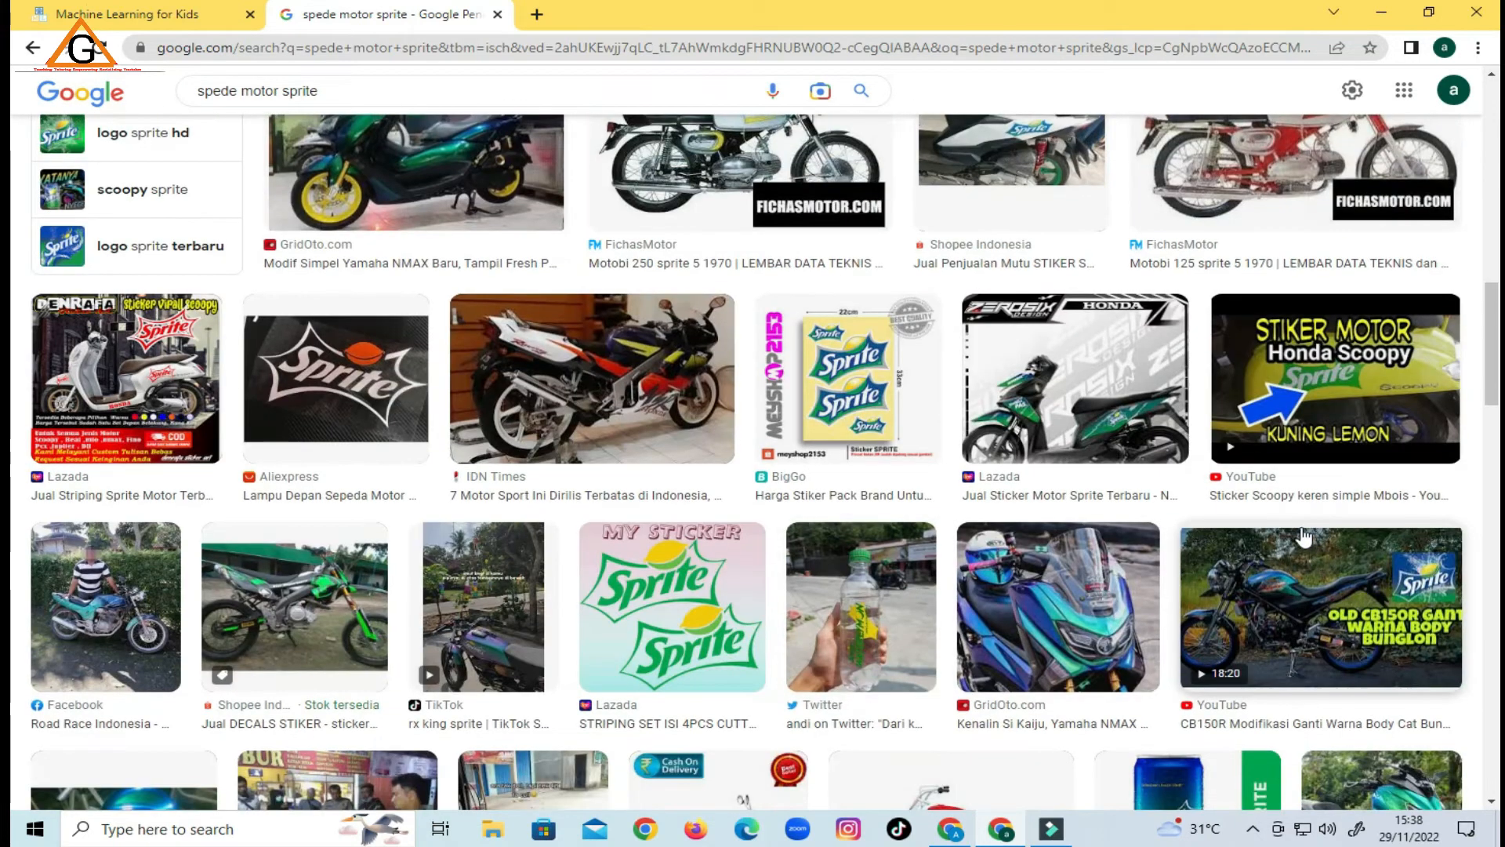
scroll(1371, 463, up, 4)
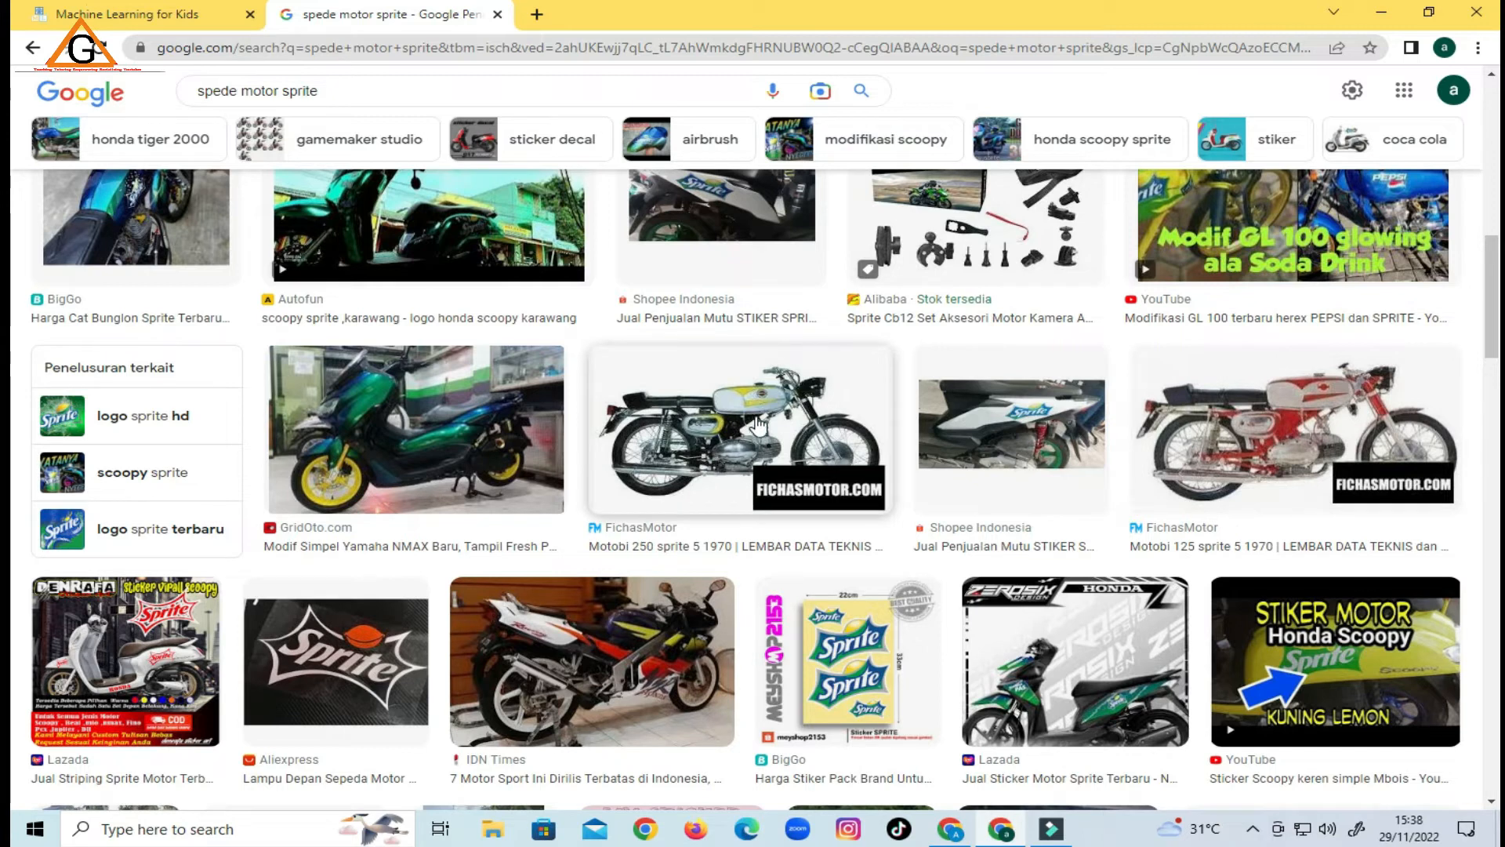
scroll(756, 424, down, 10)
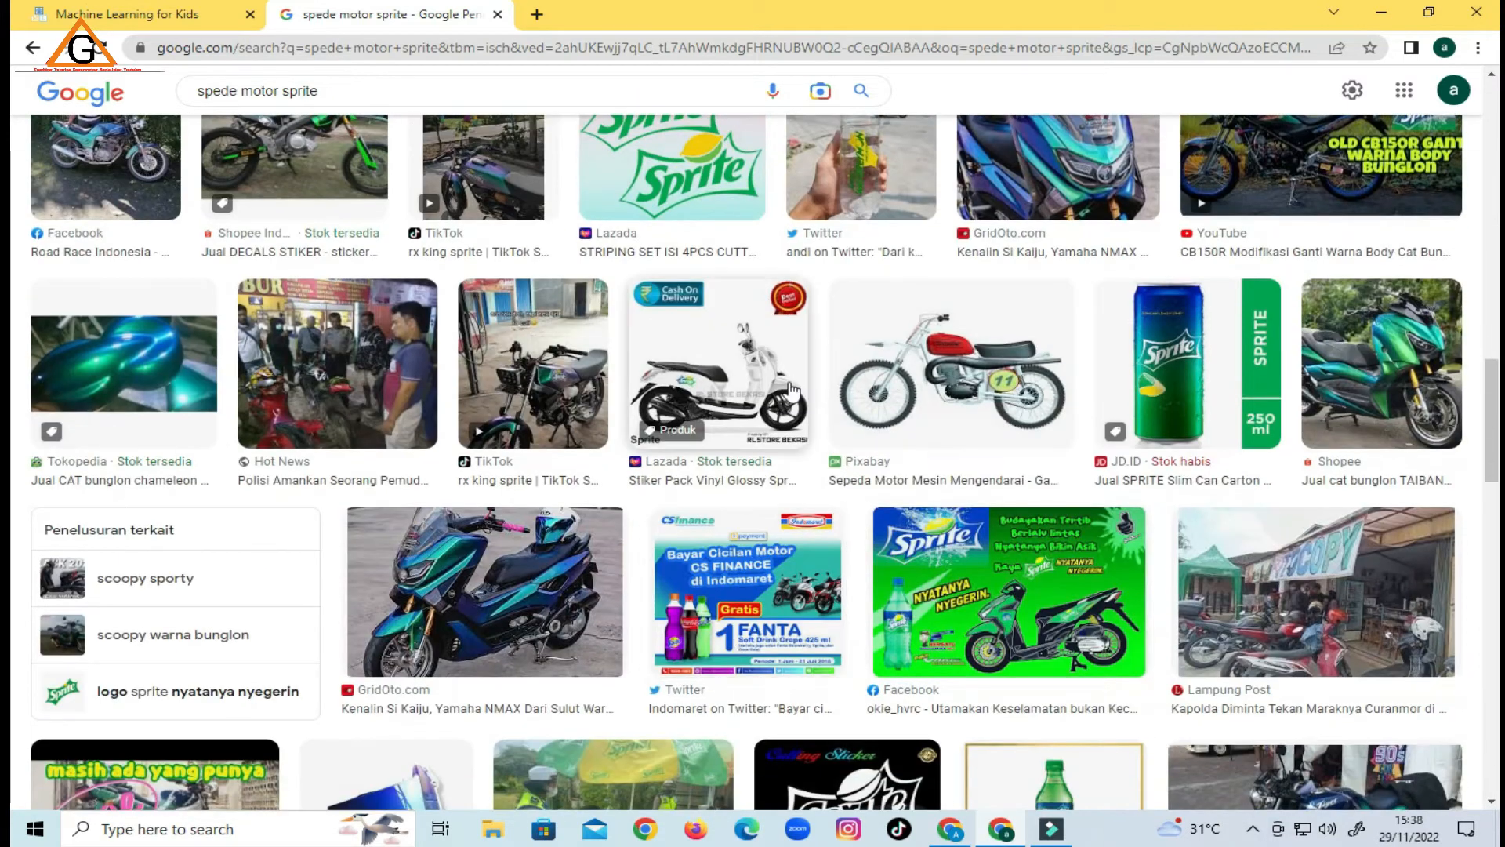
drag(963, 378, 1157, 522)
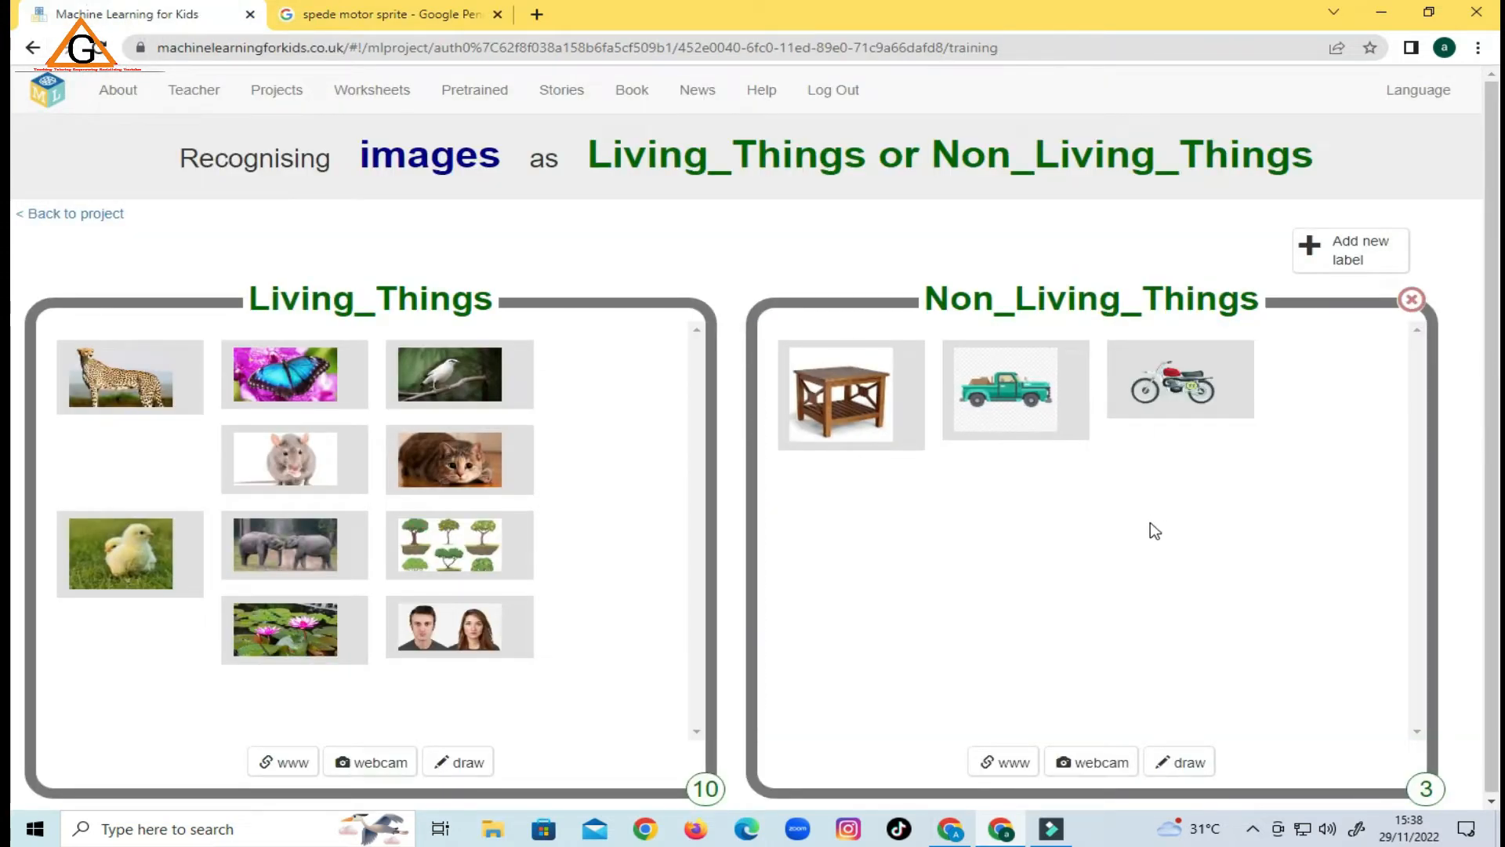
Close the Google Lens box, search for "tanah" and add Rumah.com's grass-topped soil picture to Non_Living_Things.
click(408, 8)
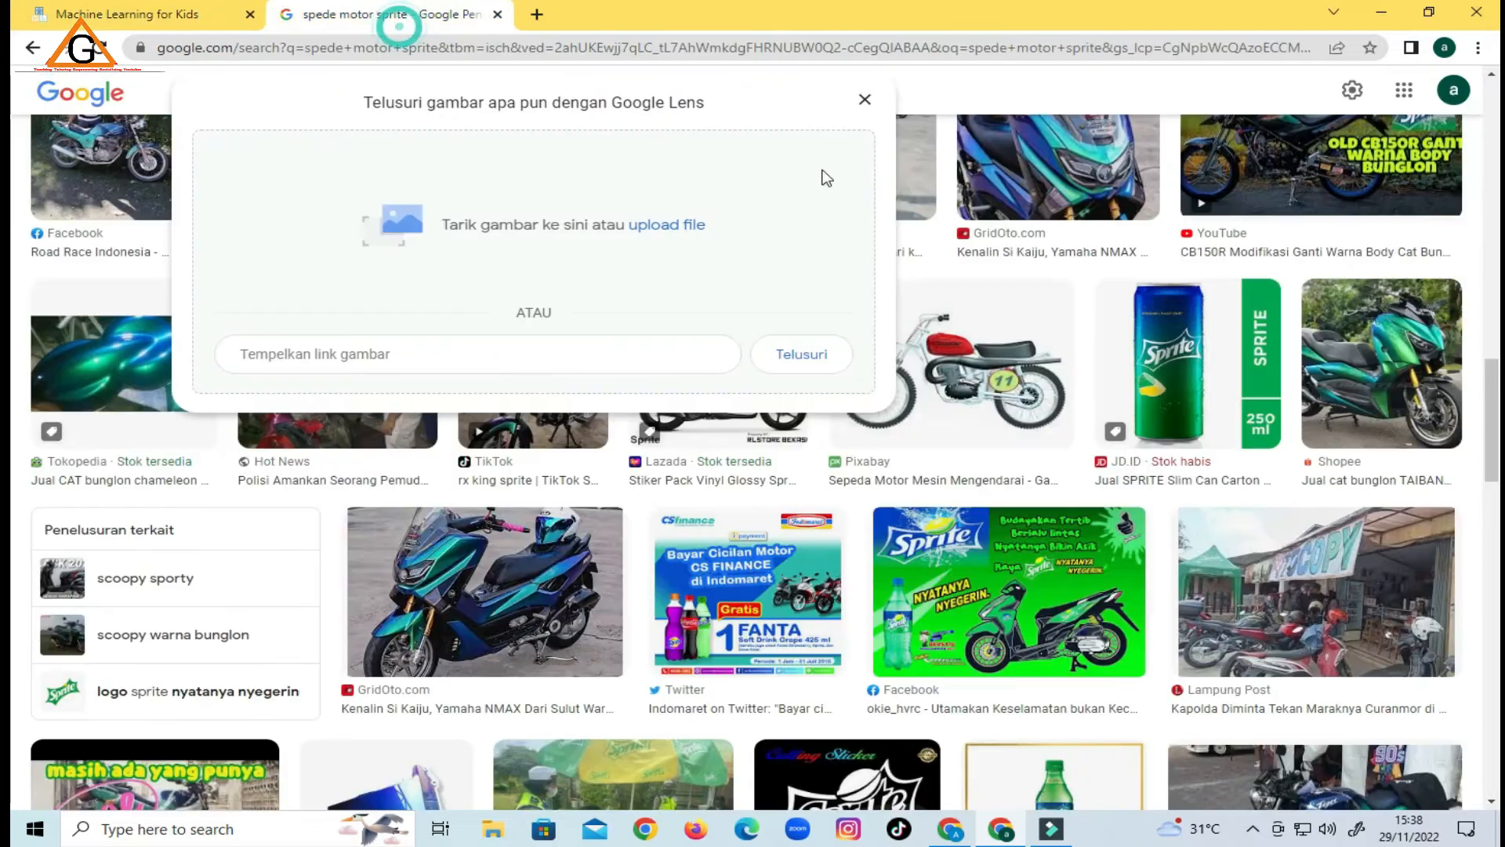
scroll(808, 149, down, 5)
click(860, 101)
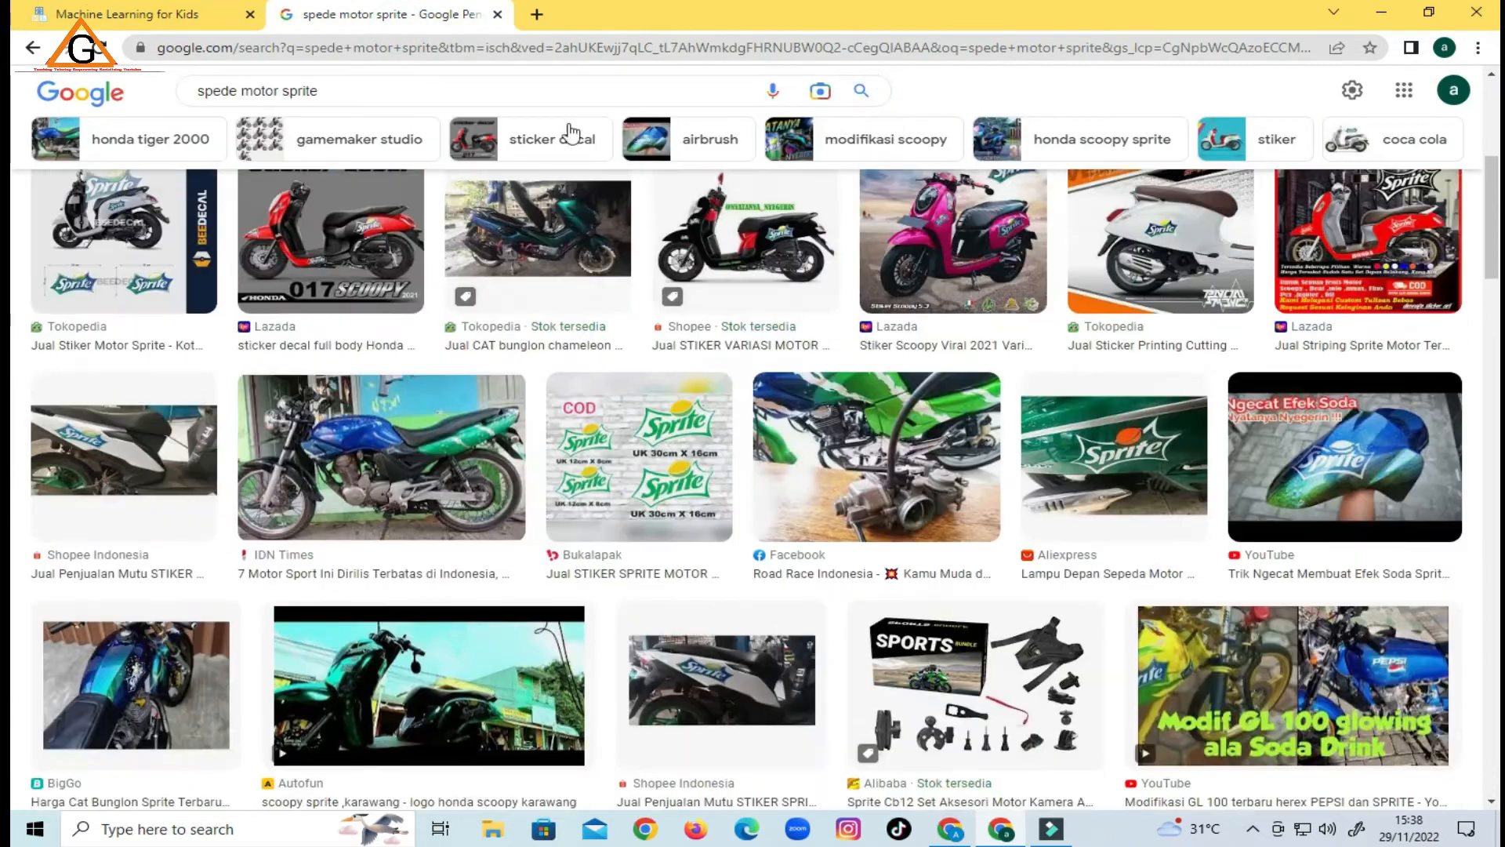
click(346, 107)
drag(346, 107, 185, 133)
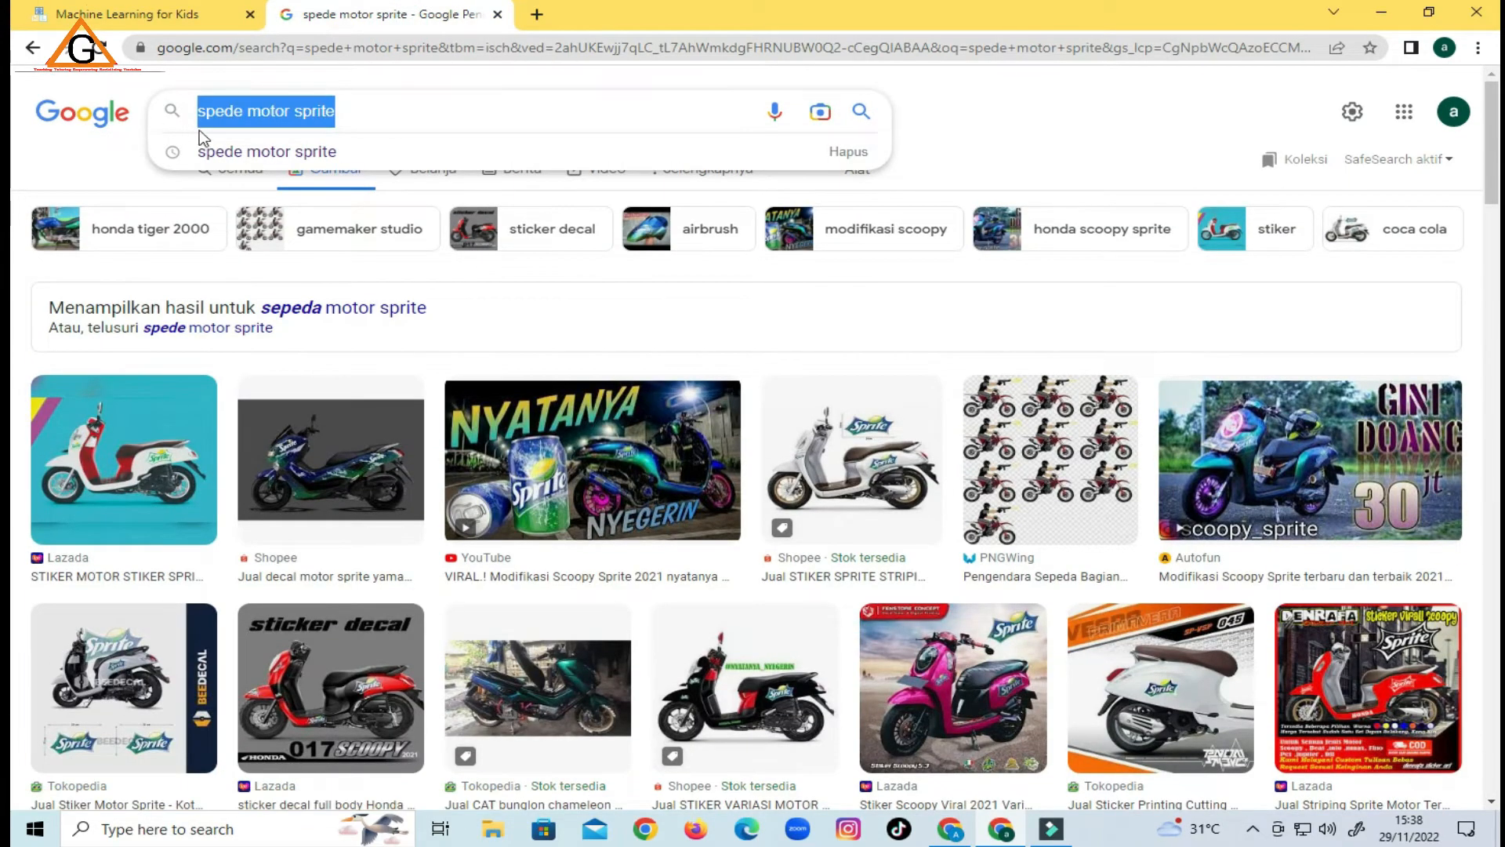
text(tanah)
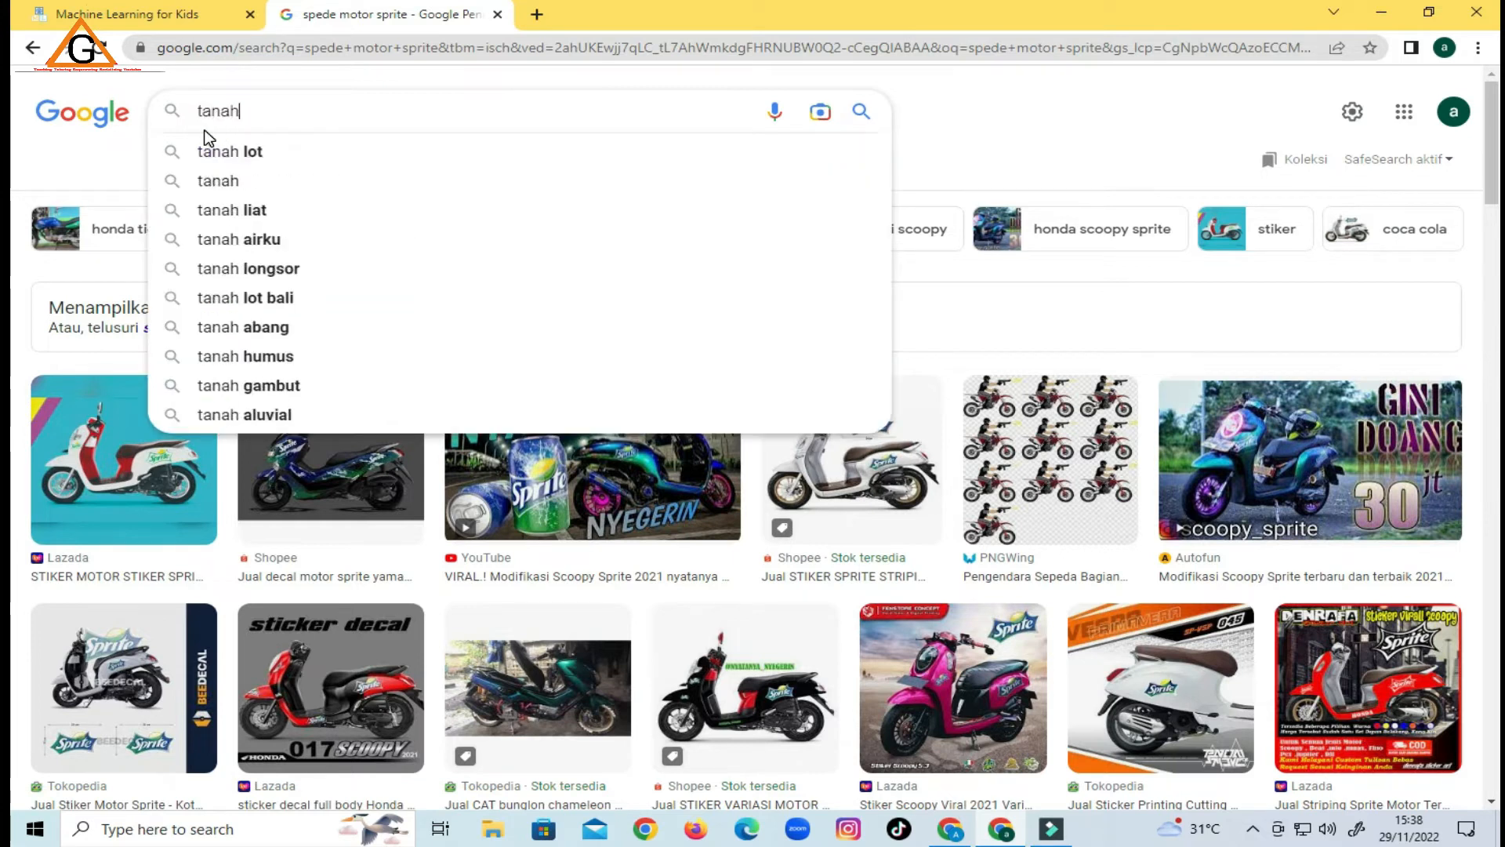
key(Return)
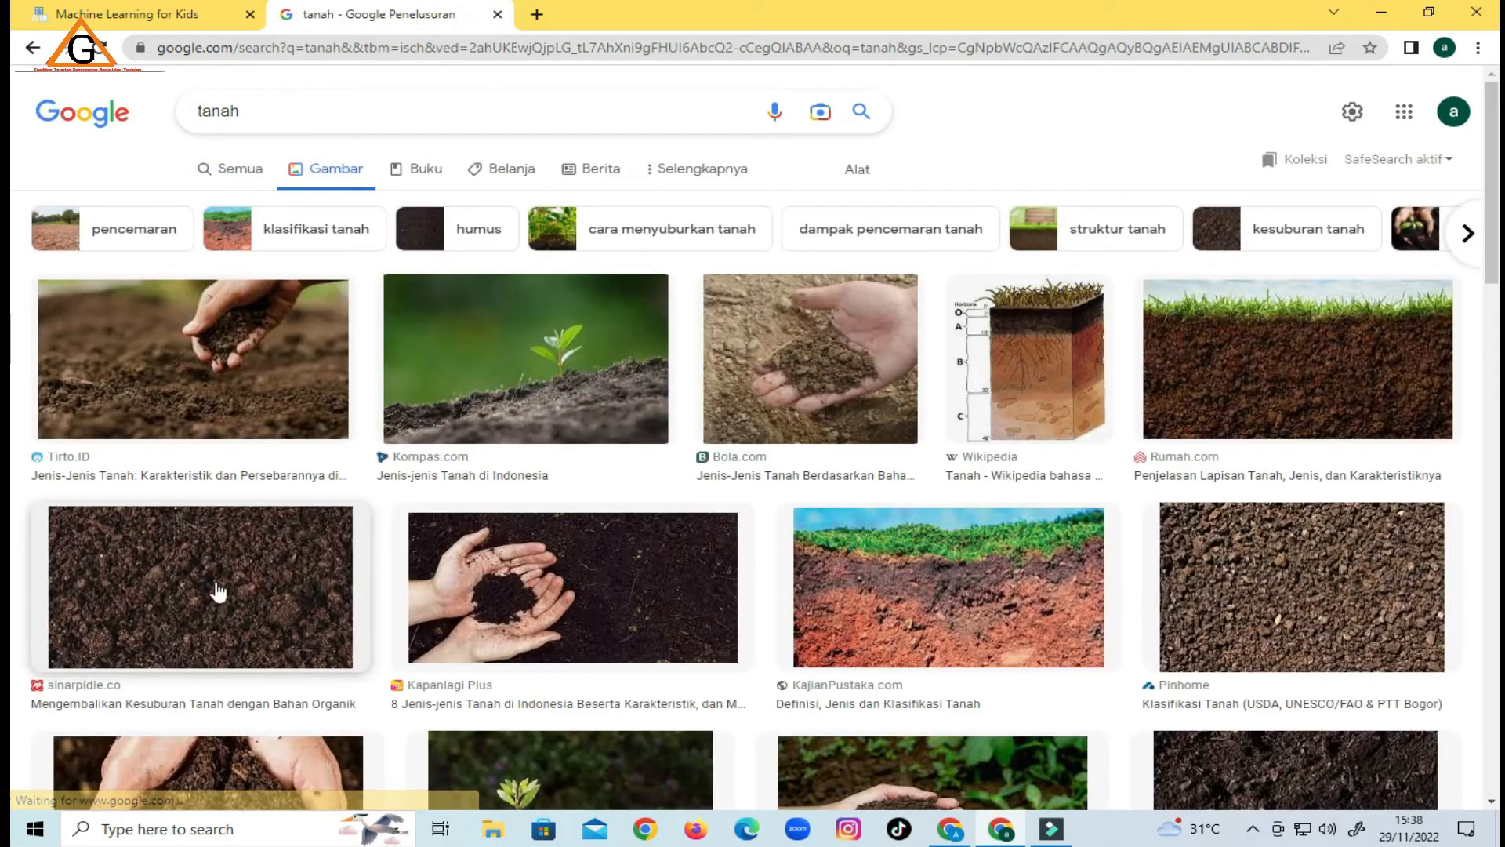
drag(1320, 367, 968, 496)
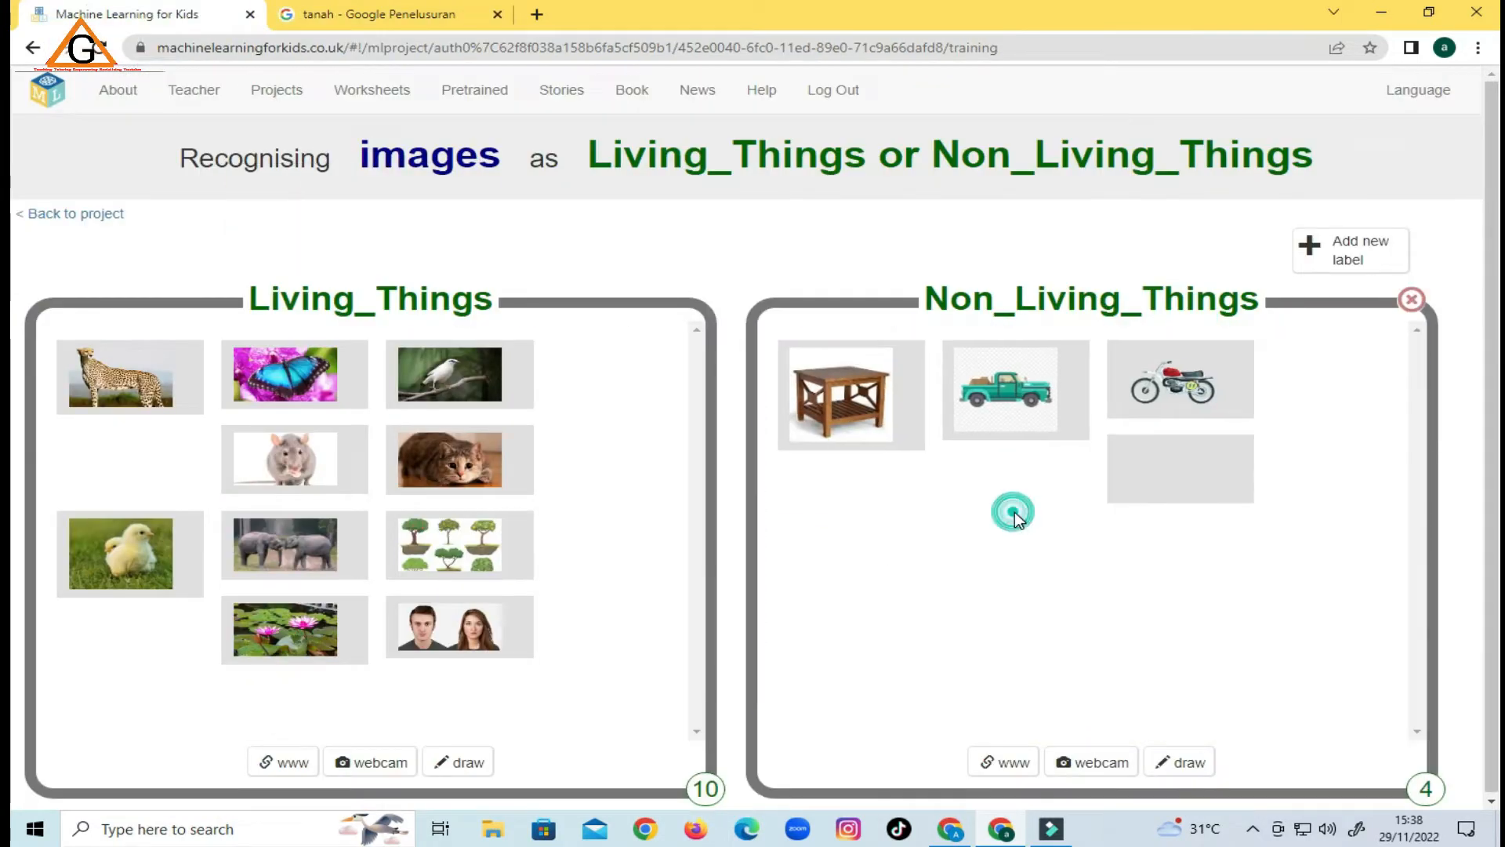
Search the images for "air" and add The Indonesian Institute's blue water drop picture to Non_Living_Things.
click(401, 10)
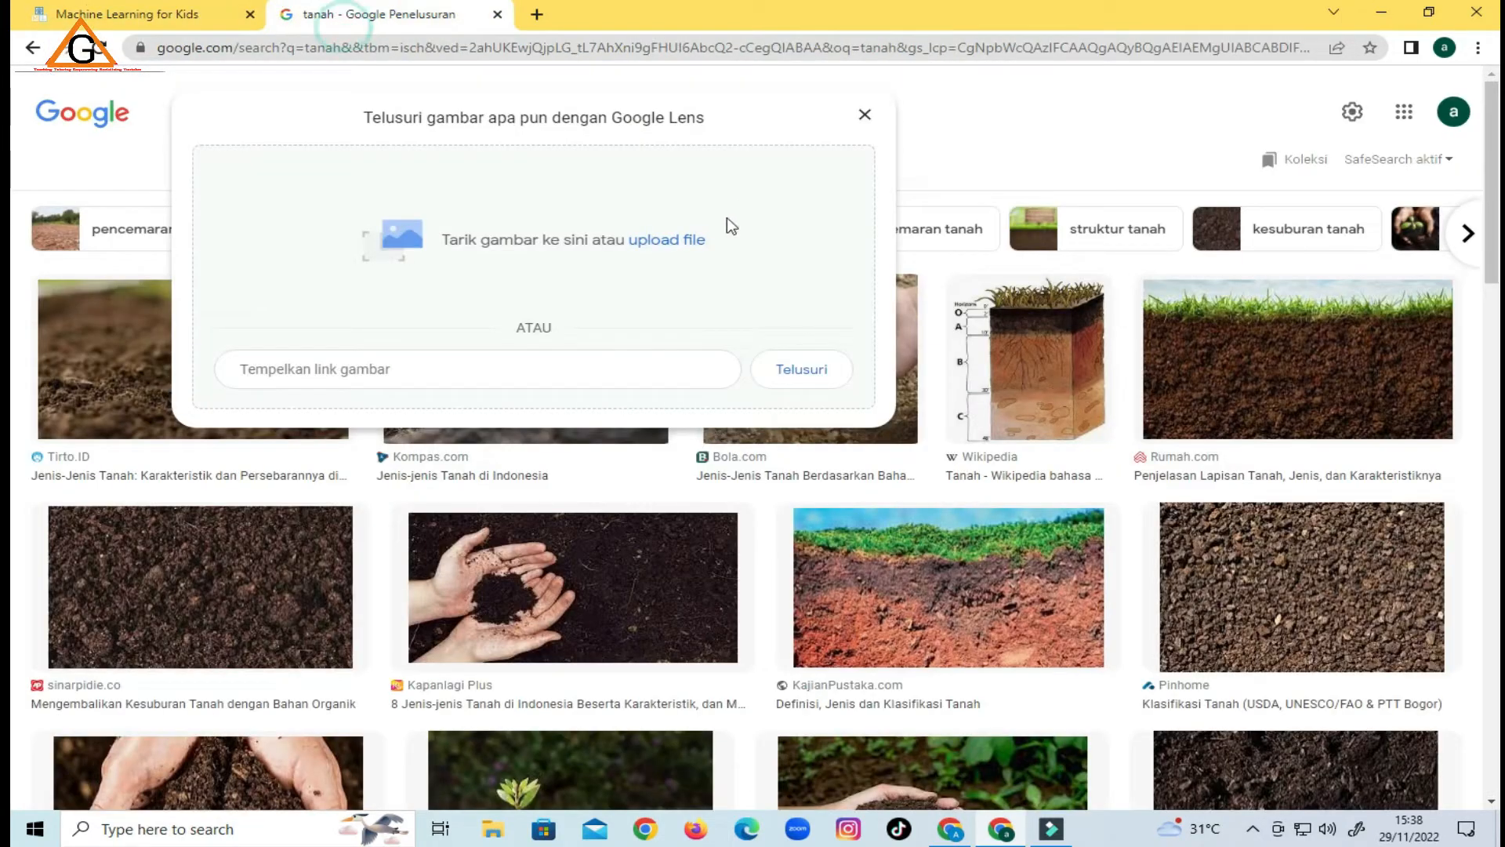
click(865, 118)
click(637, 114)
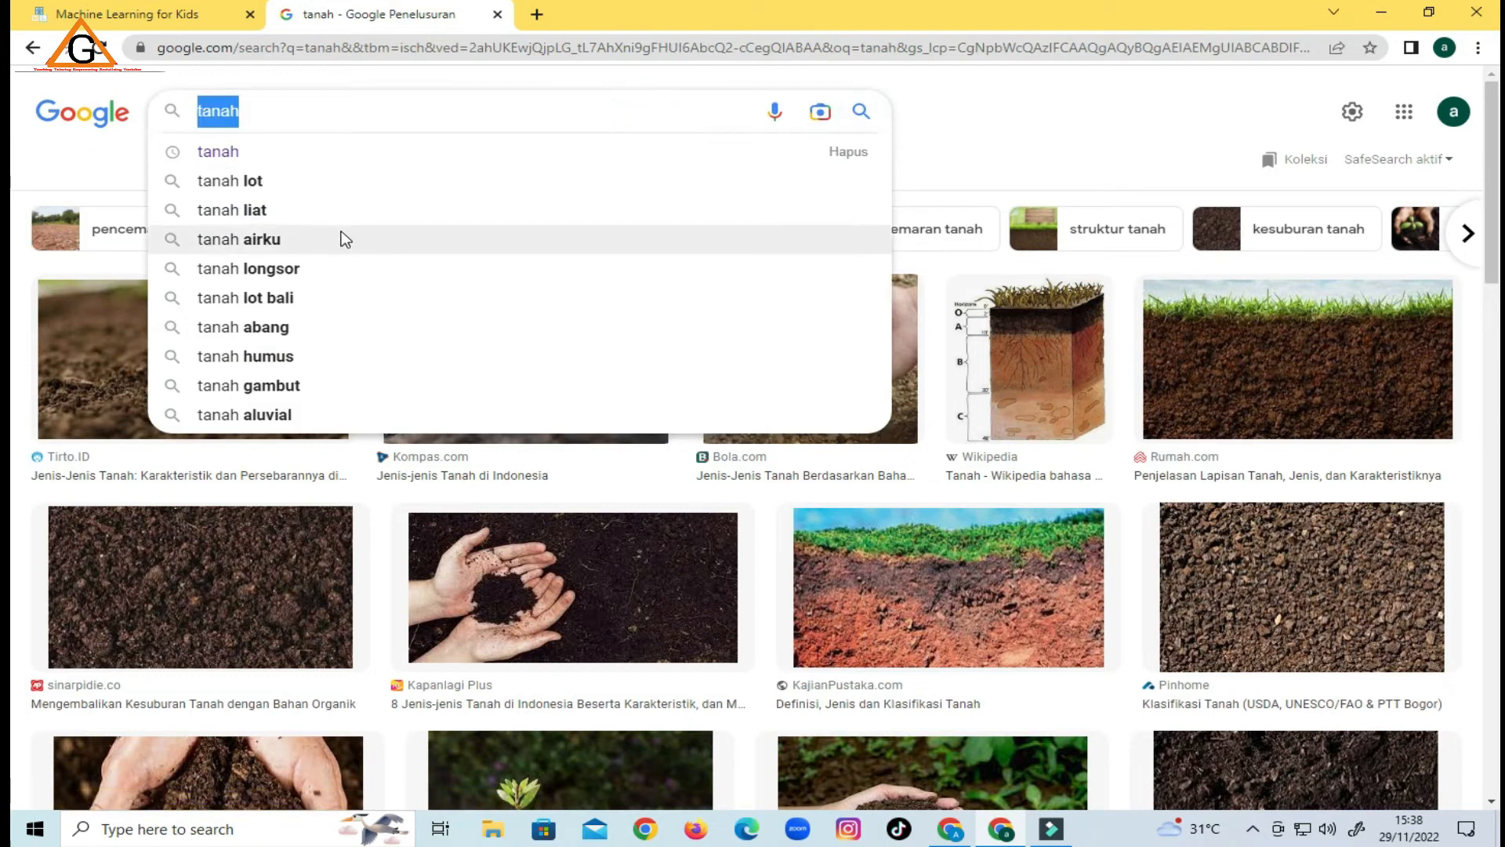
text(air)
key(Return)
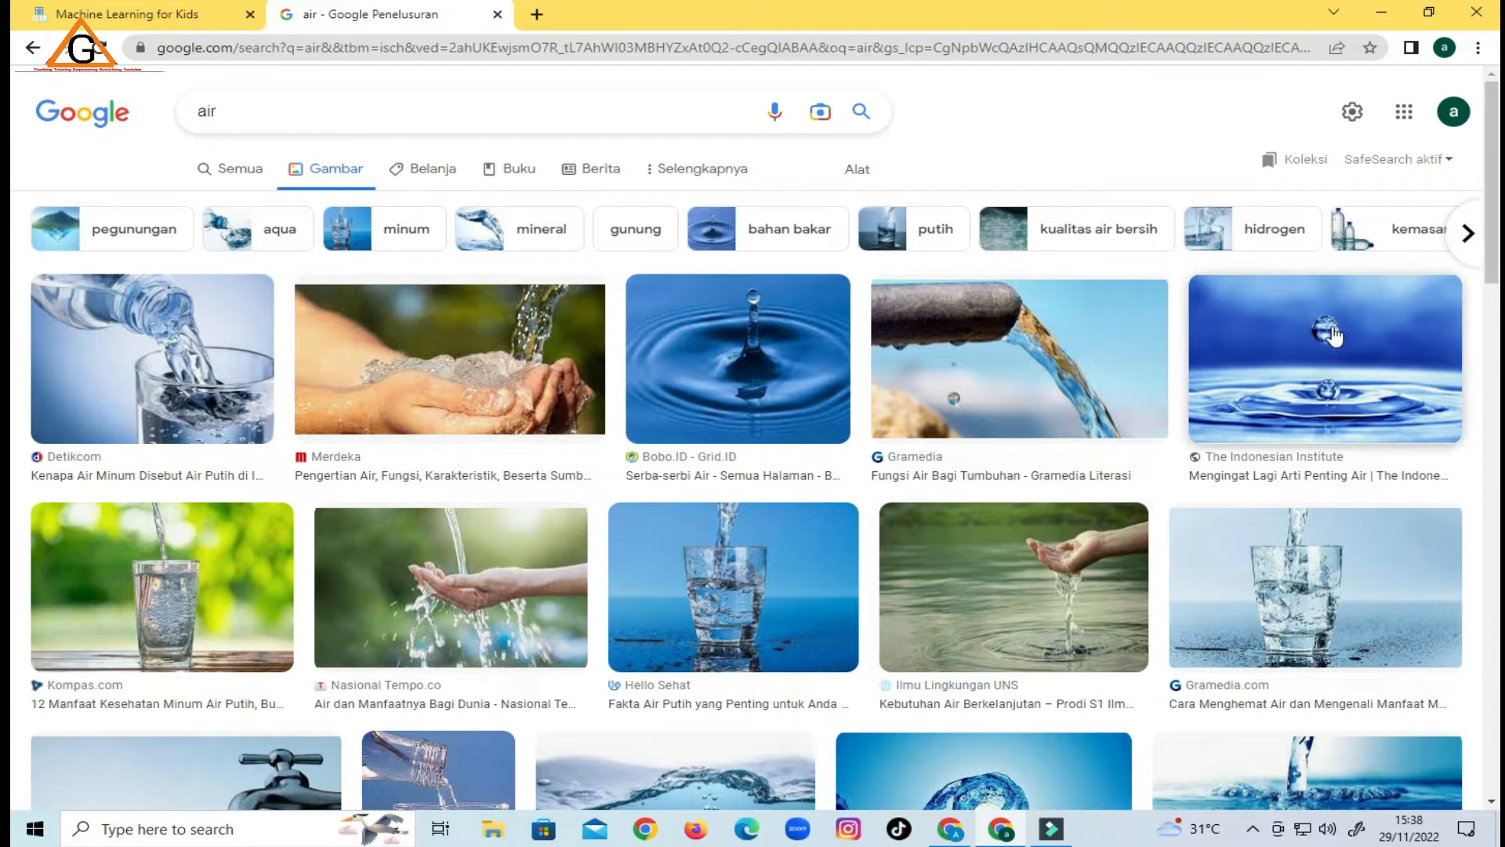
drag(1338, 368, 1021, 547)
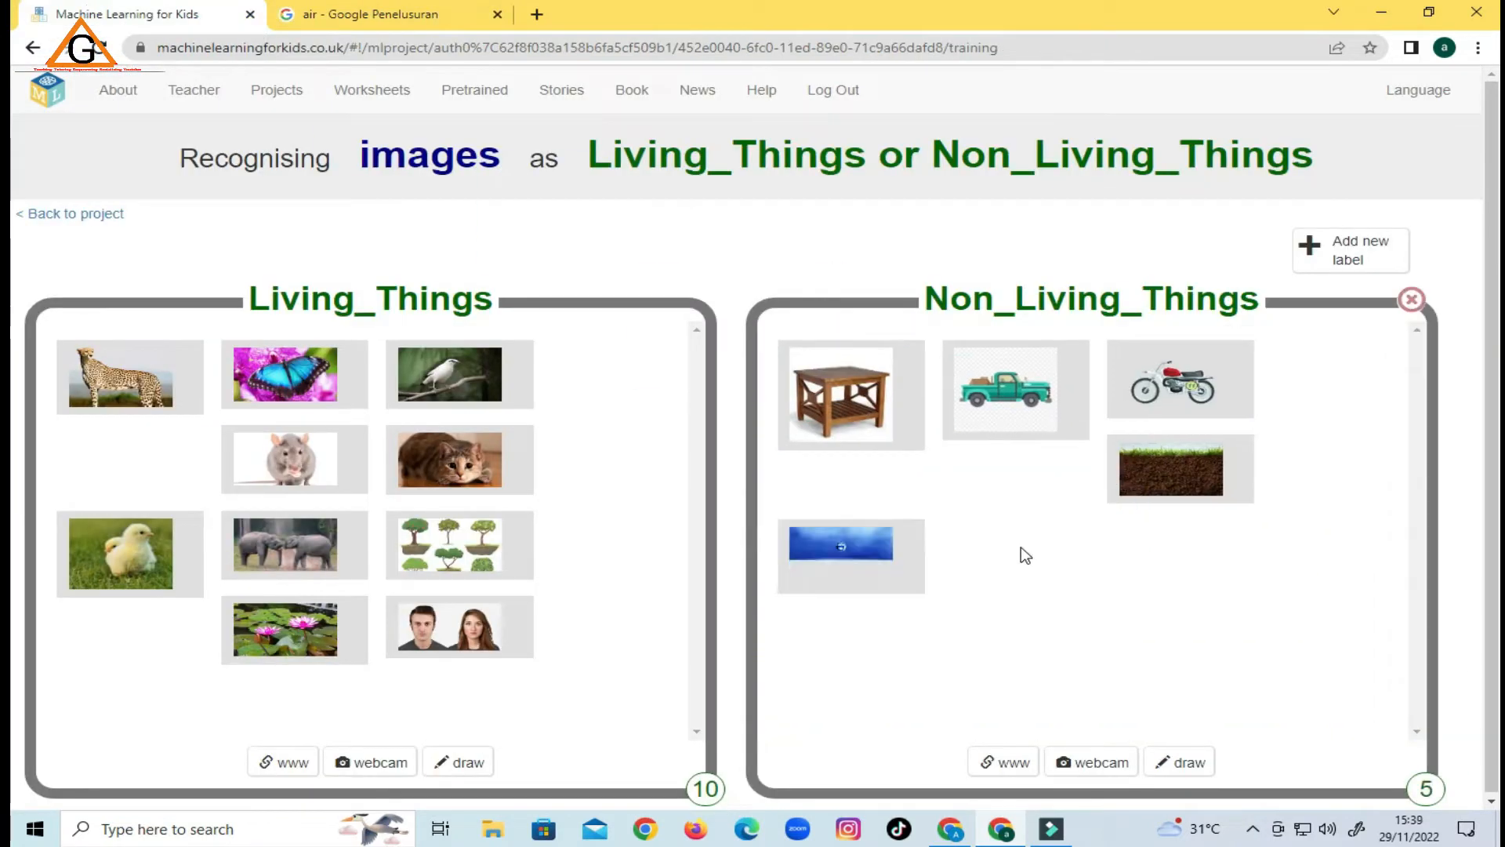
Return to the image results, close the Google Lens box and search for "pasir" pictures.
click(442, 11)
scroll(784, 582, down, 3)
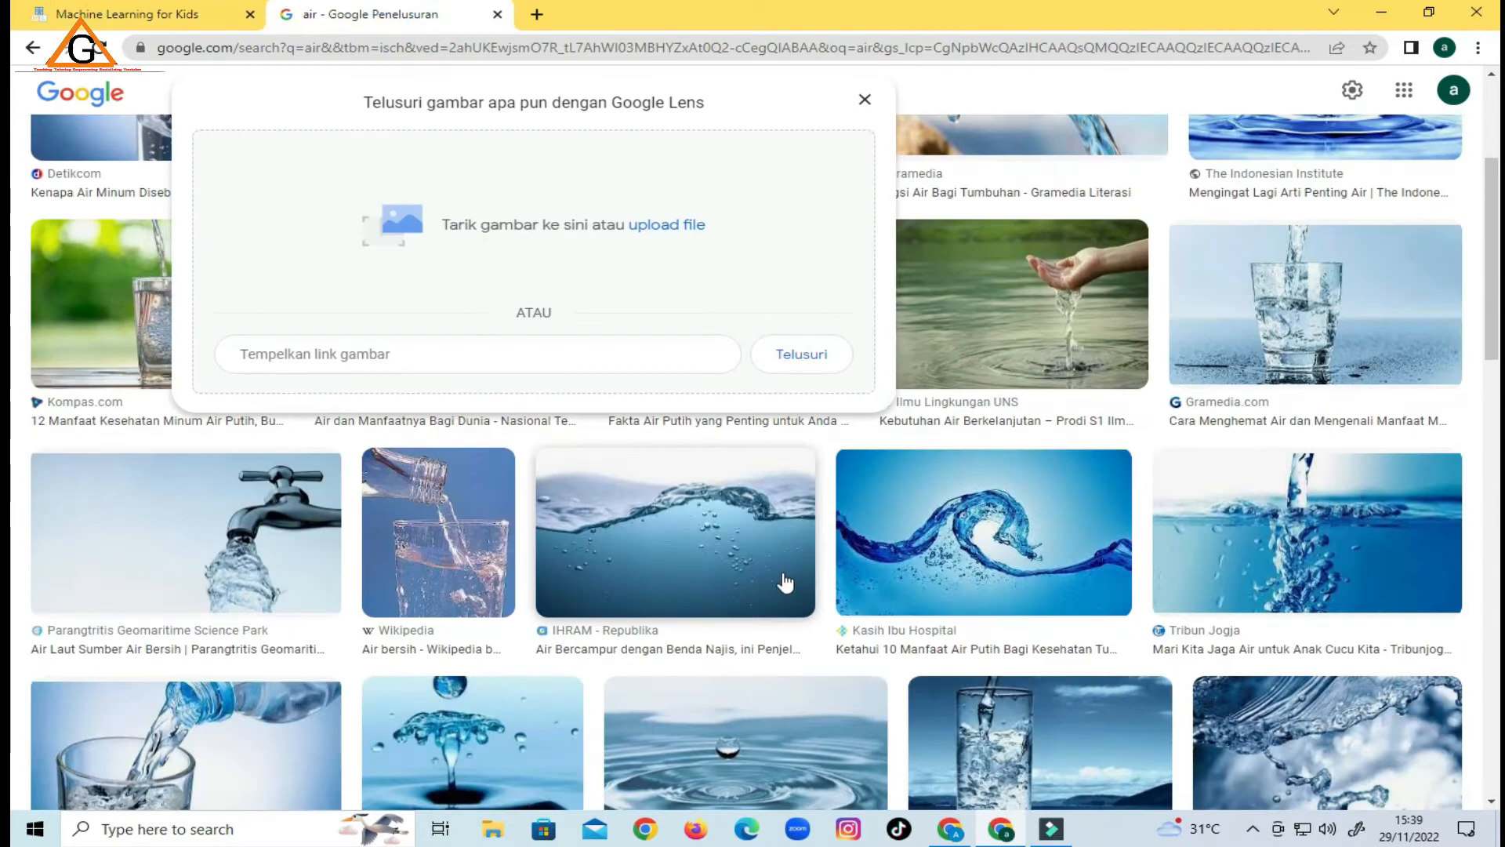
scroll(421, 104, up, 3)
click(864, 100)
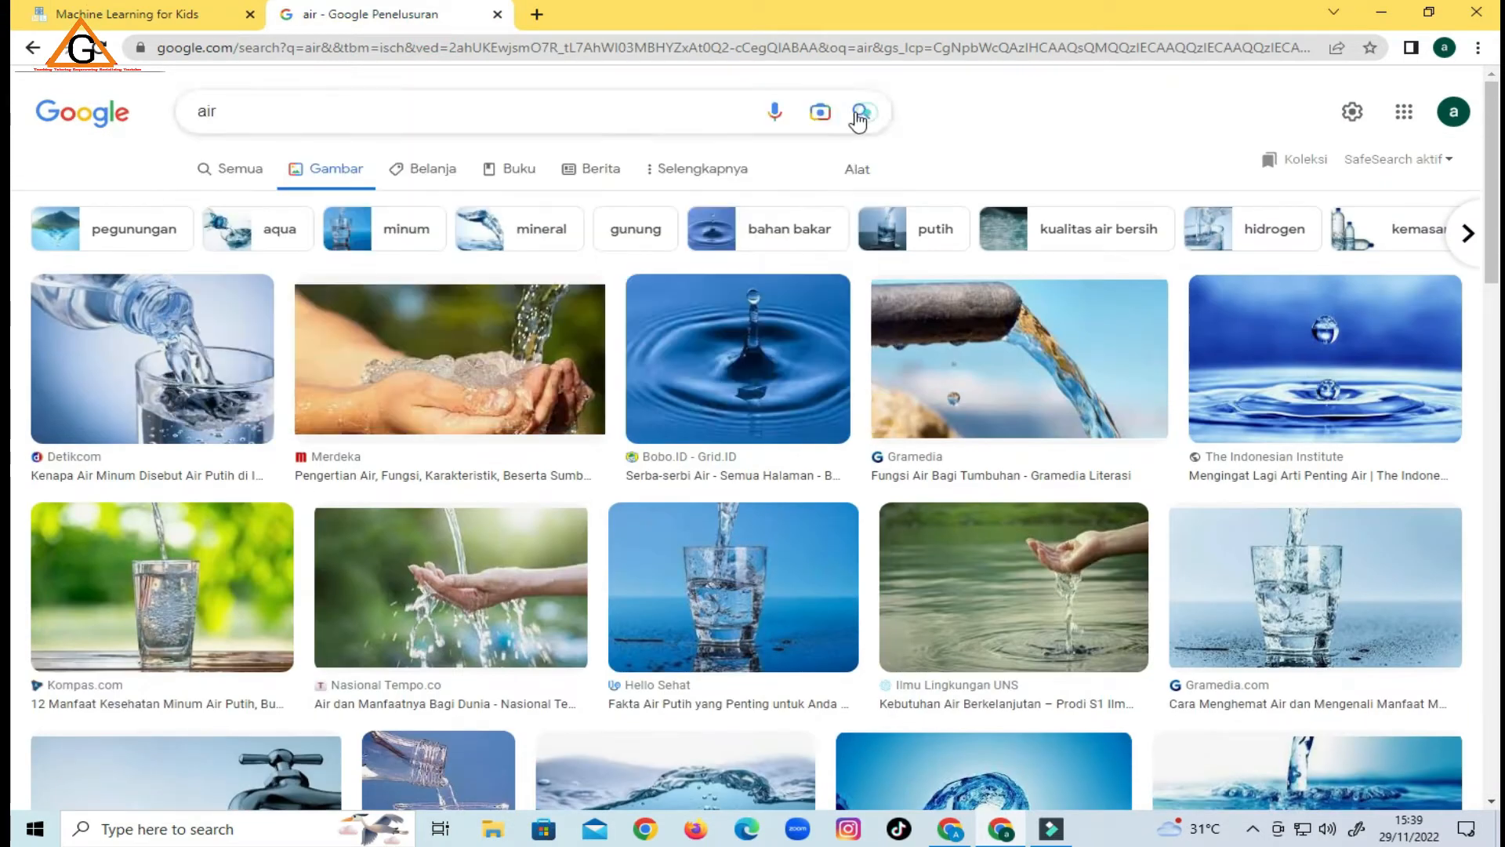
click(657, 114)
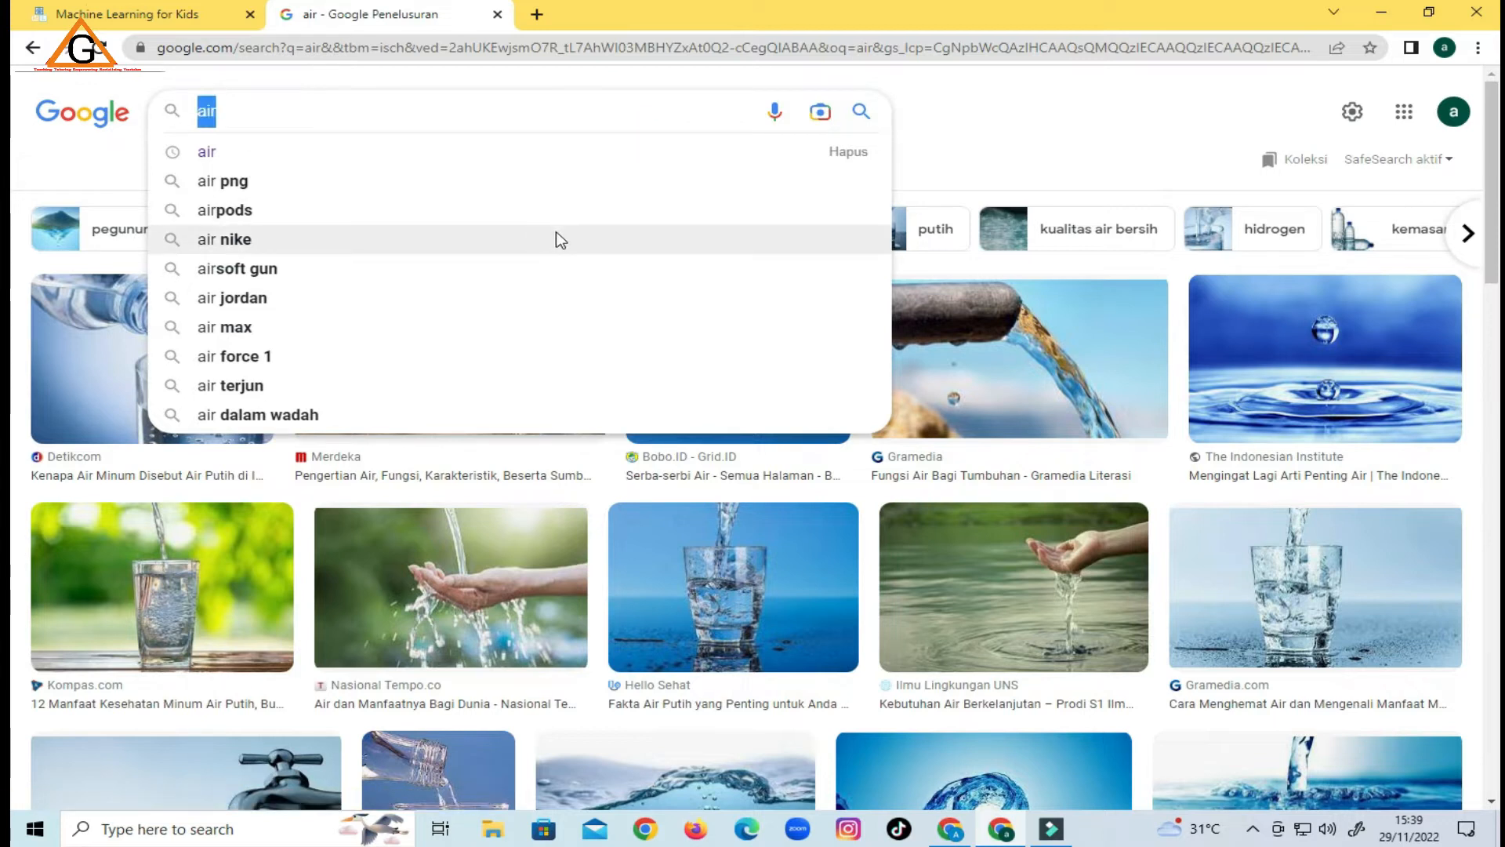
text(pasir)
key(Return)
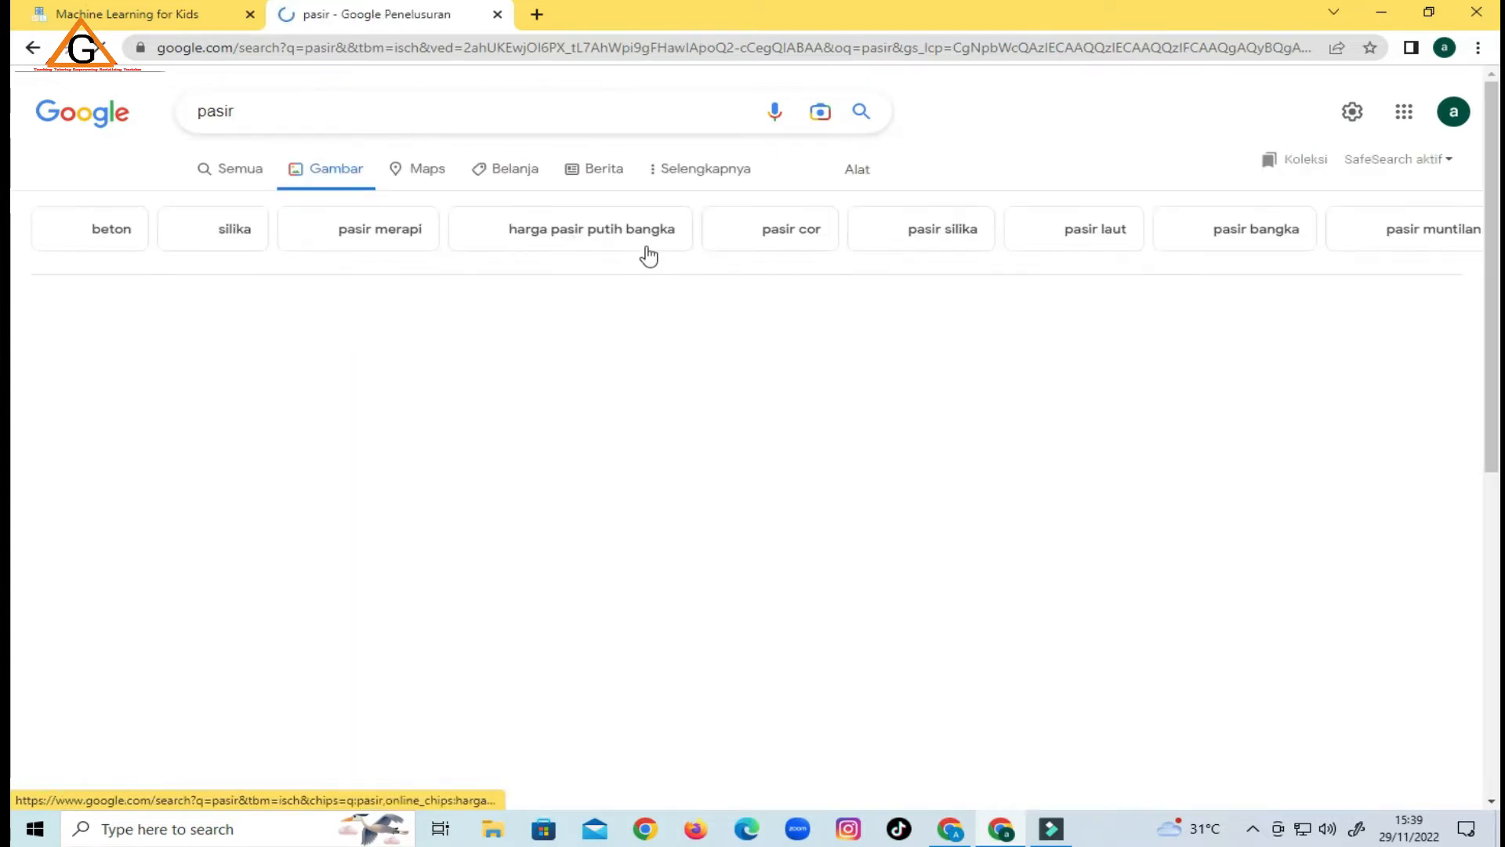
Try to add Ready Mix Concrete's sand pile and Majalah 1000guru's sand picture to Non_Living_Things.
drag(110, 379, 1066, 543)
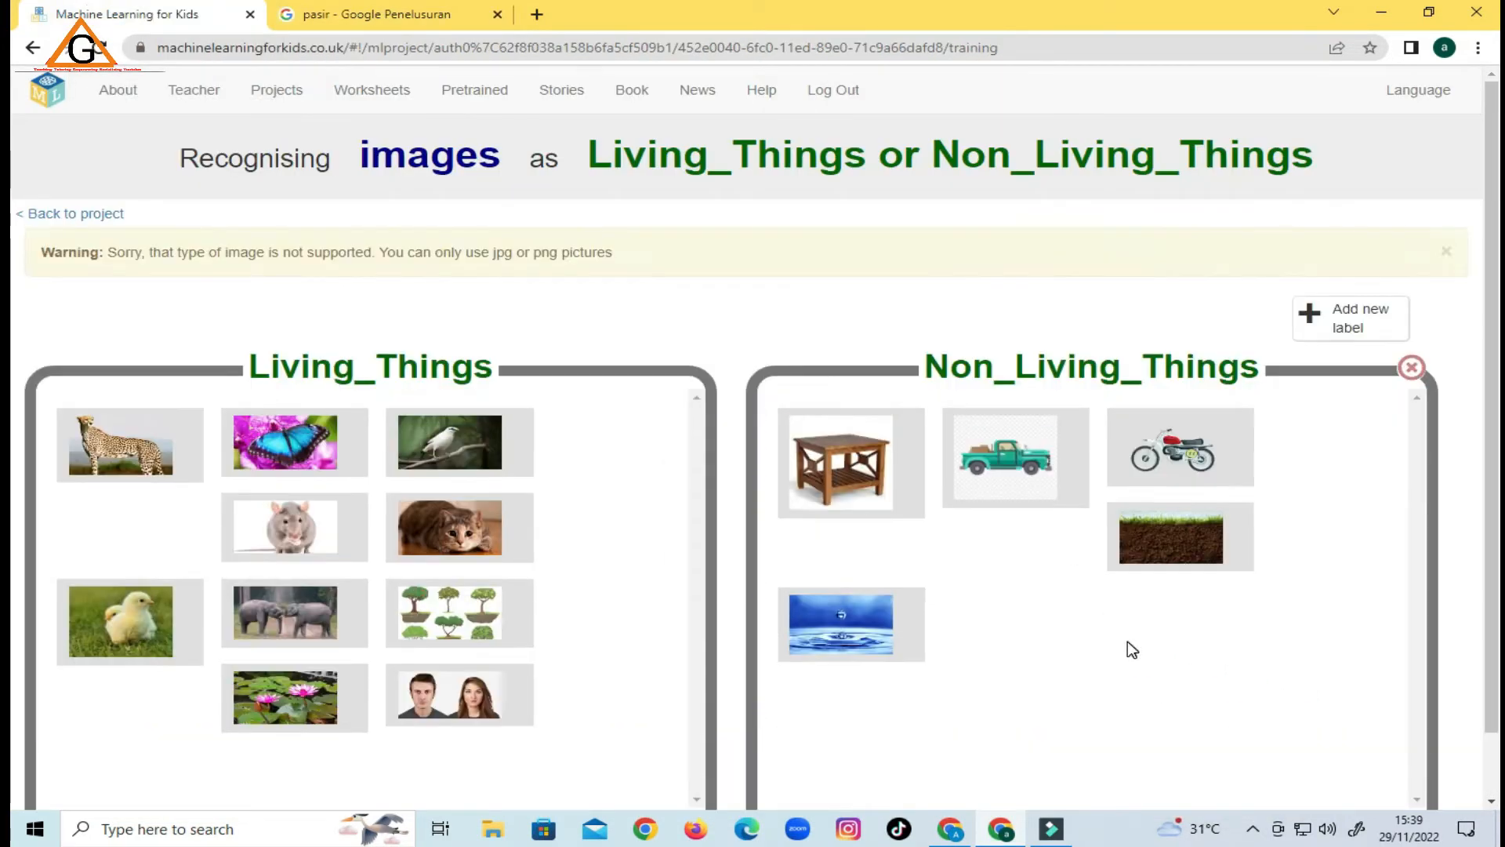
click(330, 8)
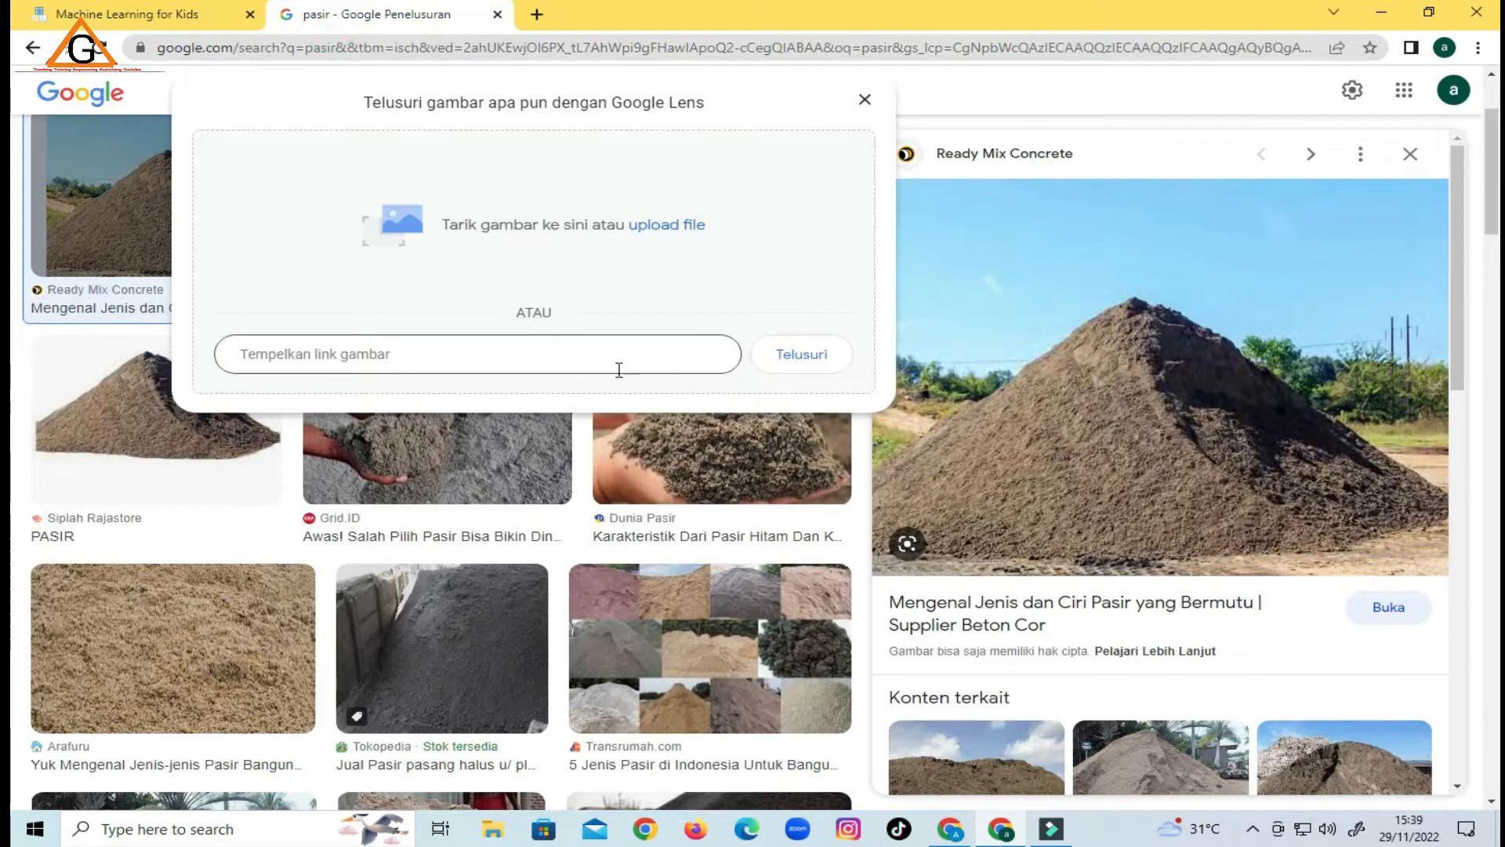
drag(251, 741, 1105, 630)
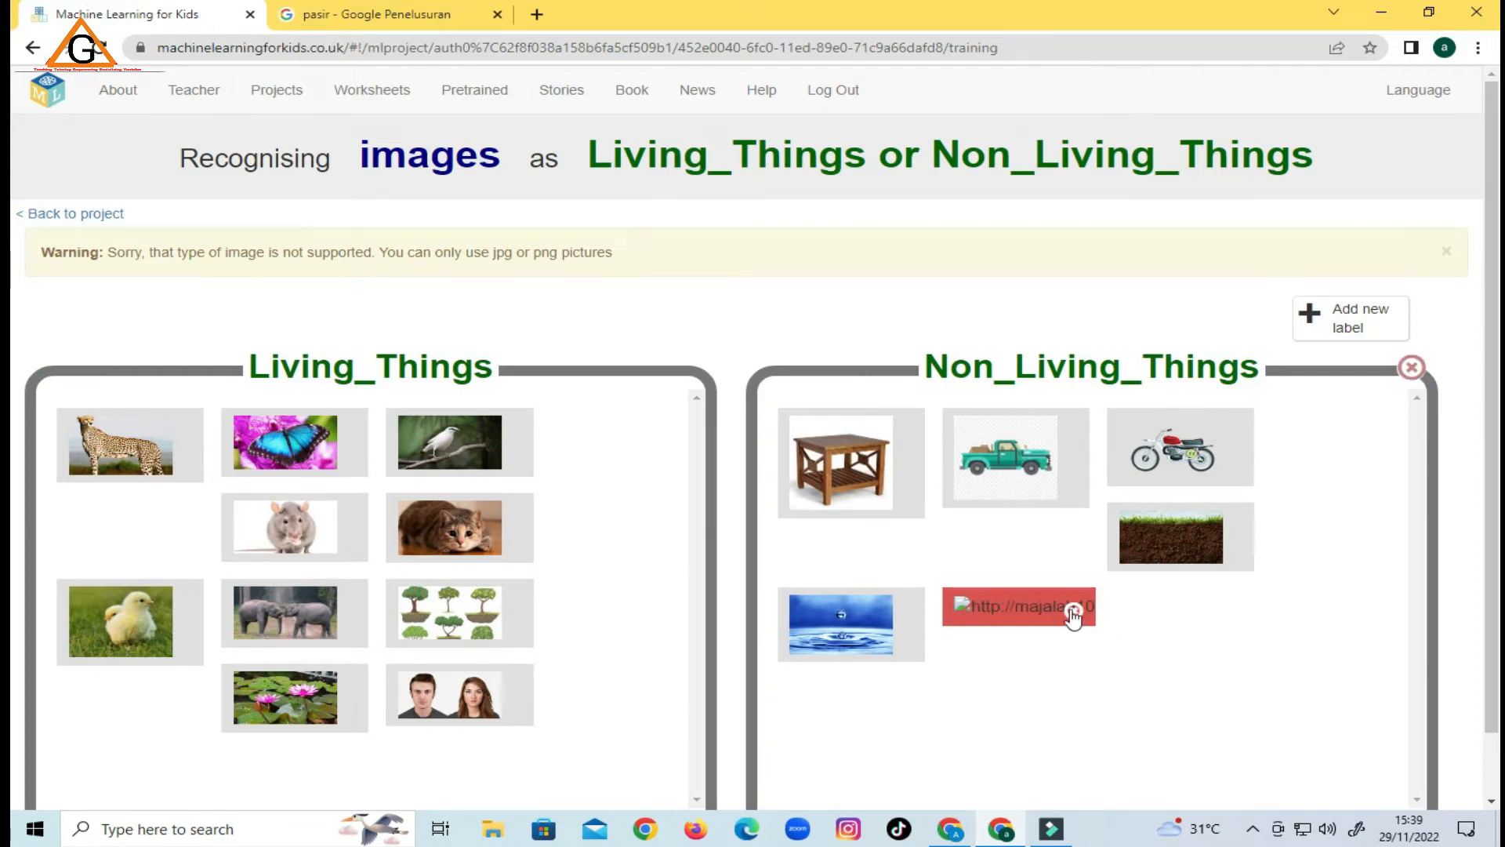
Add a grey sand pile picture with greenery behind it from the "pasir" results to Non_Living_Things.
click(321, 8)
scroll(1161, 471, down, 10)
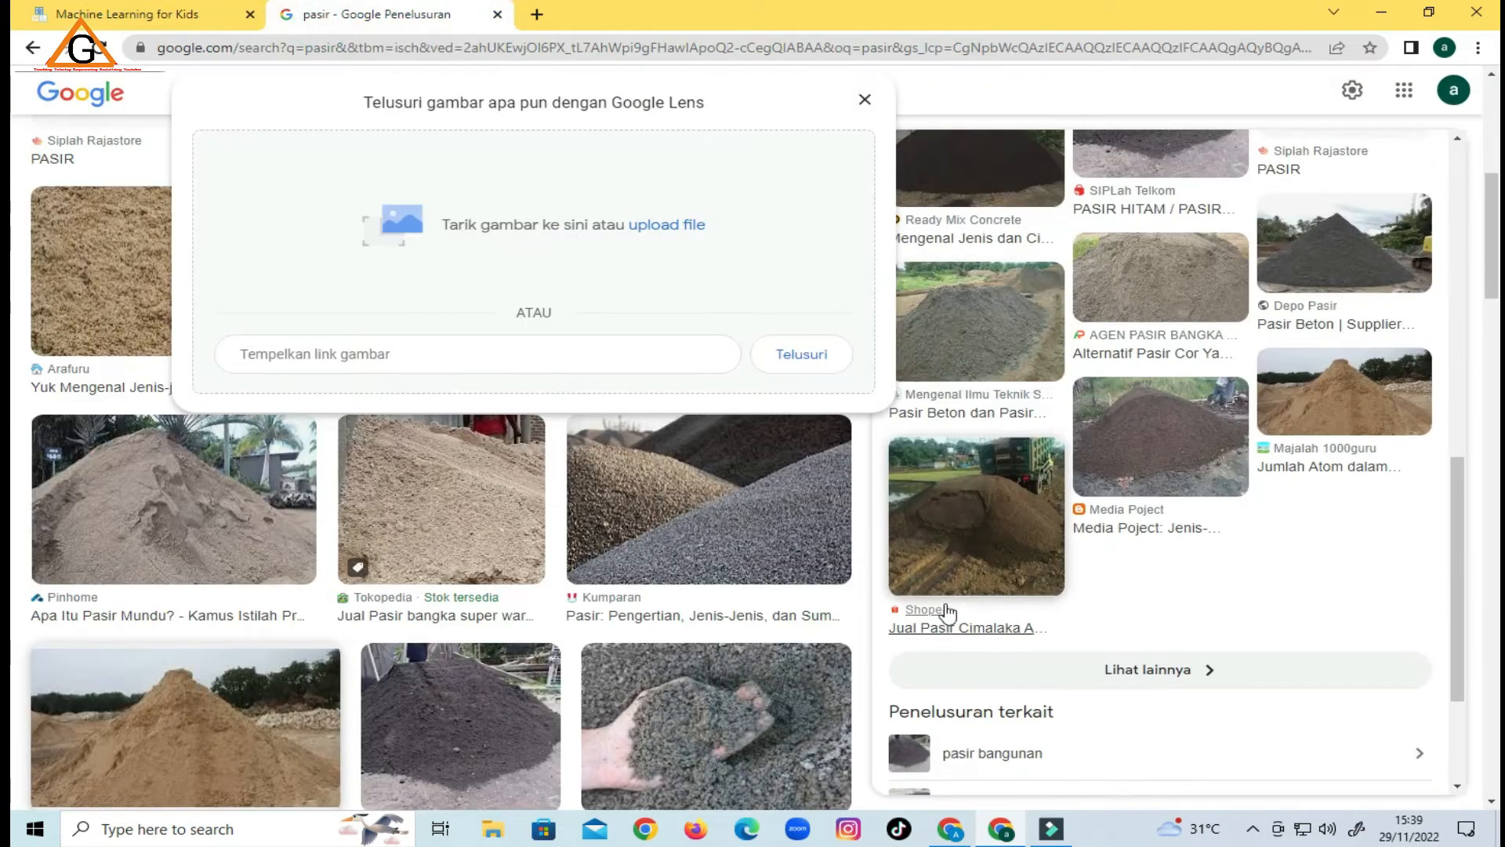
scroll(684, 617, down, 5)
drag(681, 700, 1023, 650)
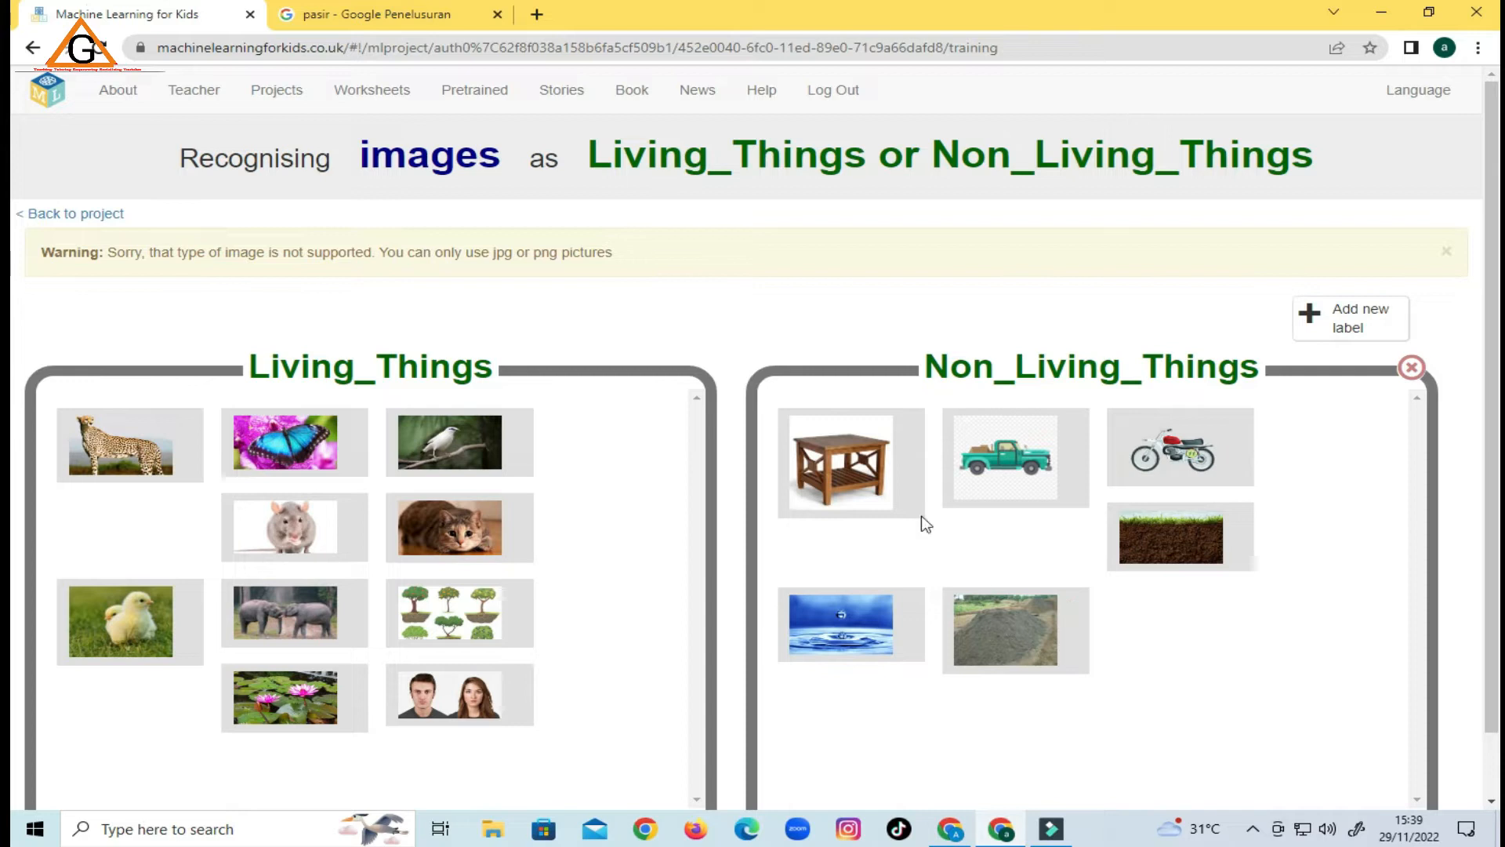